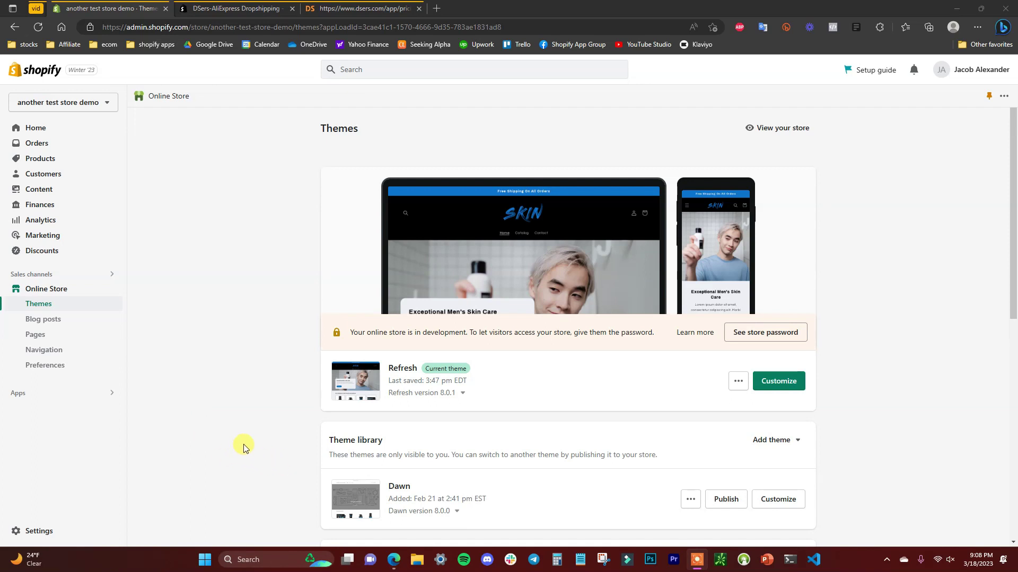
- Open the Shopify App Store from the store's app and sales channel settings
click(101, 397)
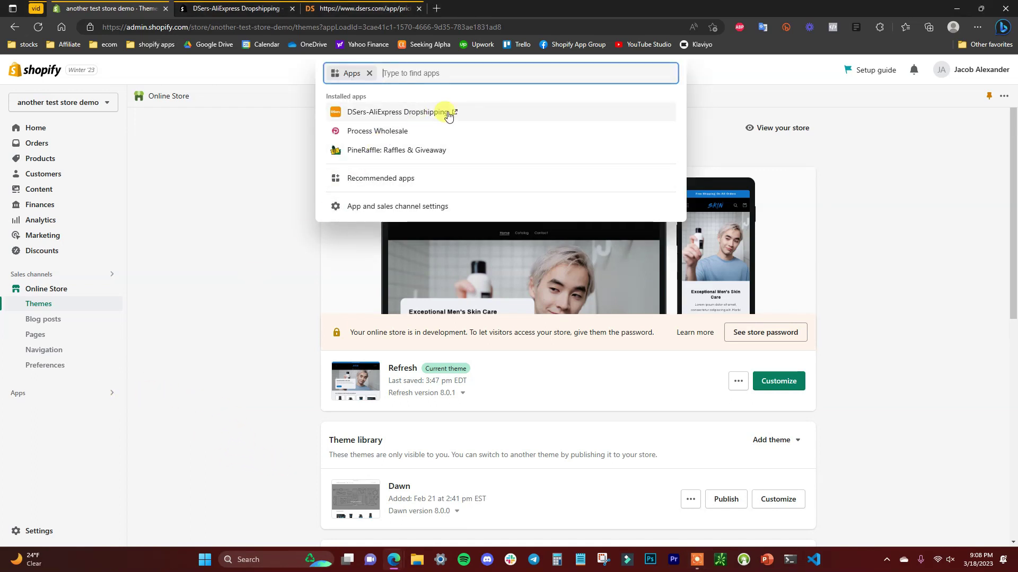
click(226, 266)
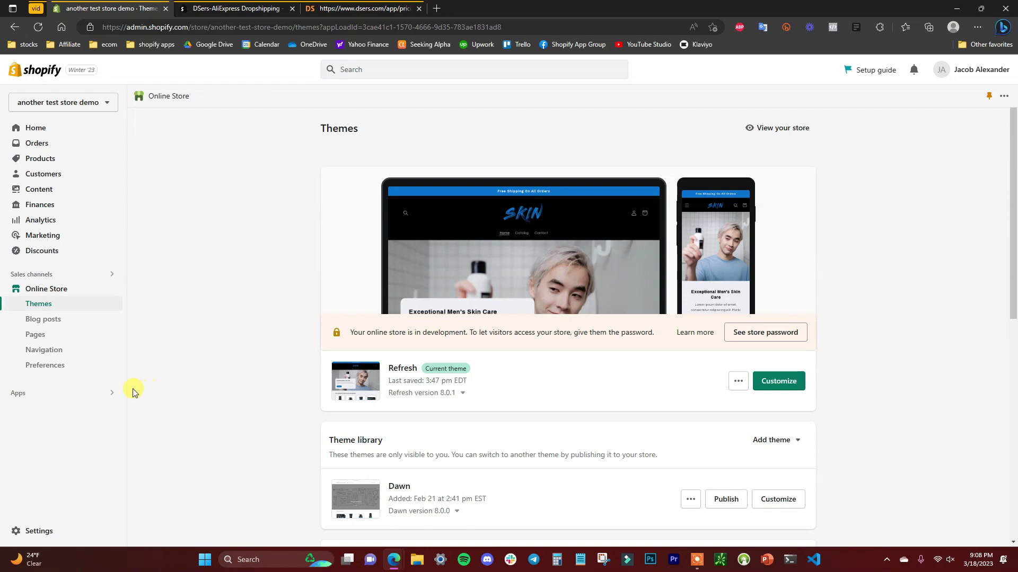
click(110, 391)
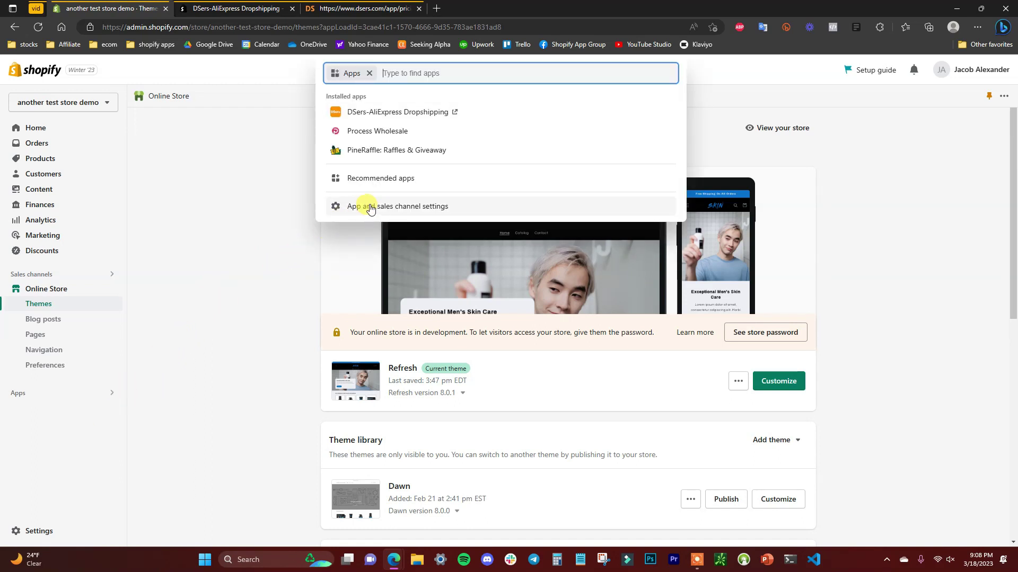
click(387, 206)
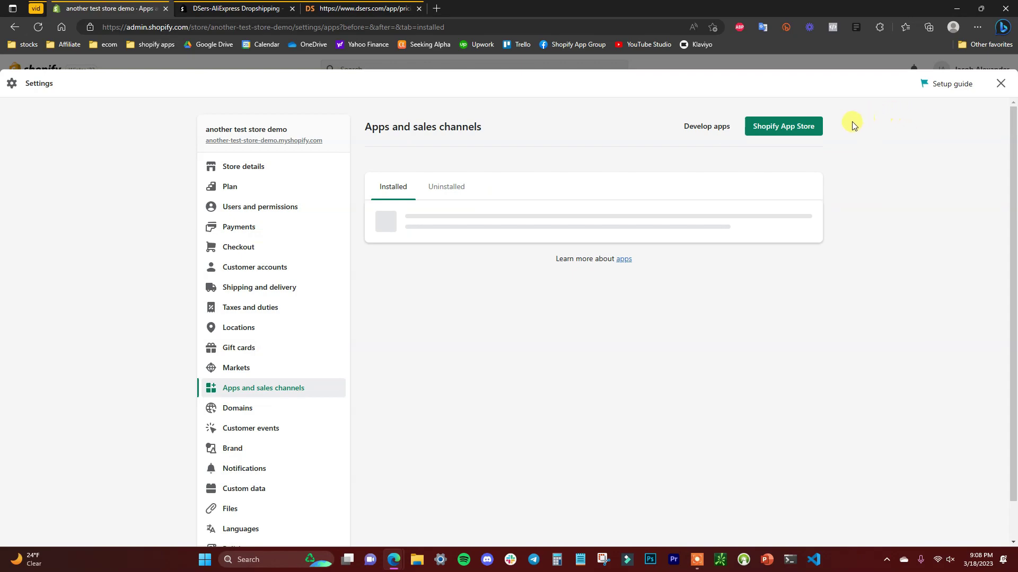
click(795, 127)
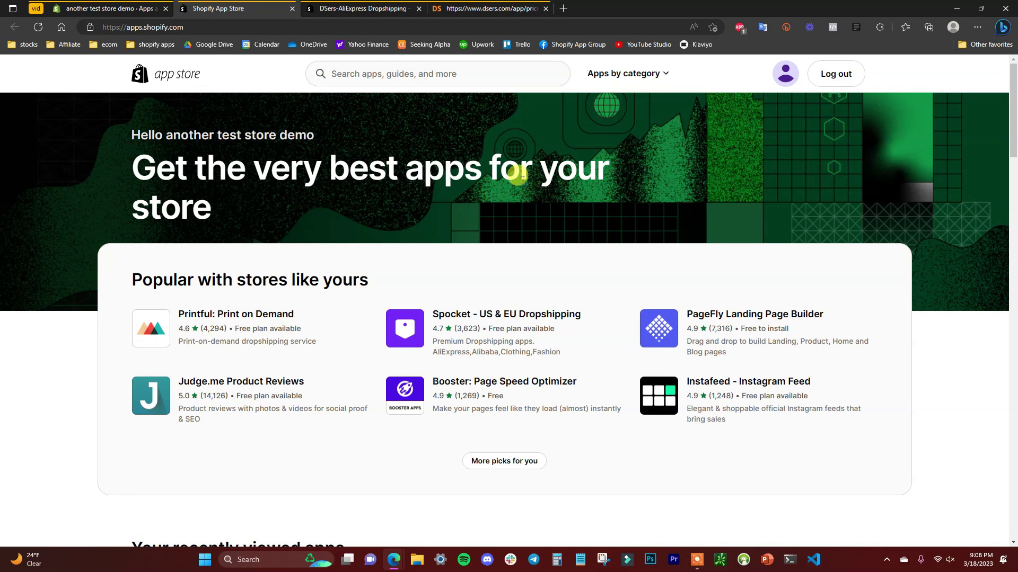
- Search the app store for "dsers" and open the DSers-AliExpress Dropshipping listing
click(384, 77)
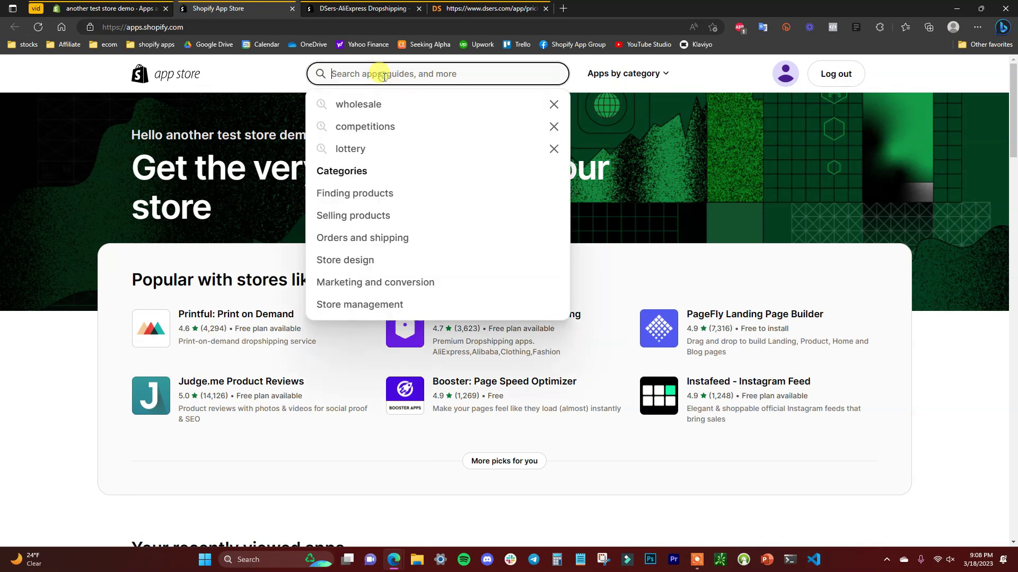
text(dsers)
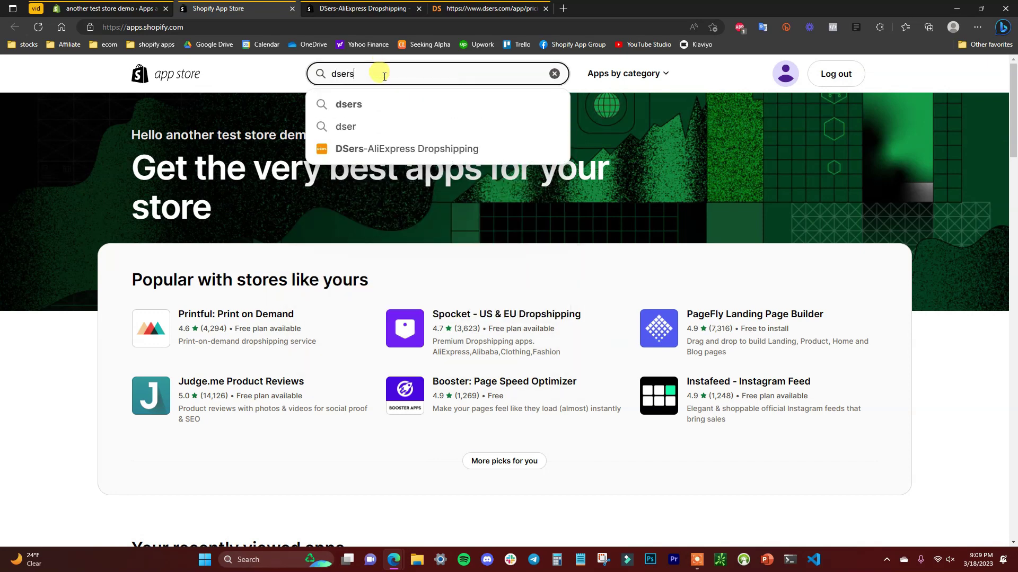
key(Return)
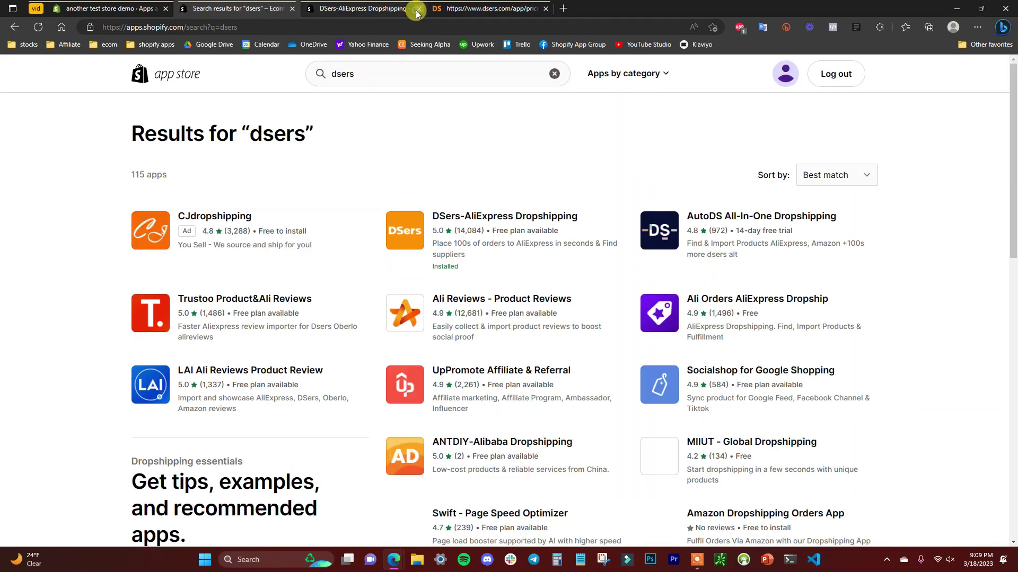
click(418, 8)
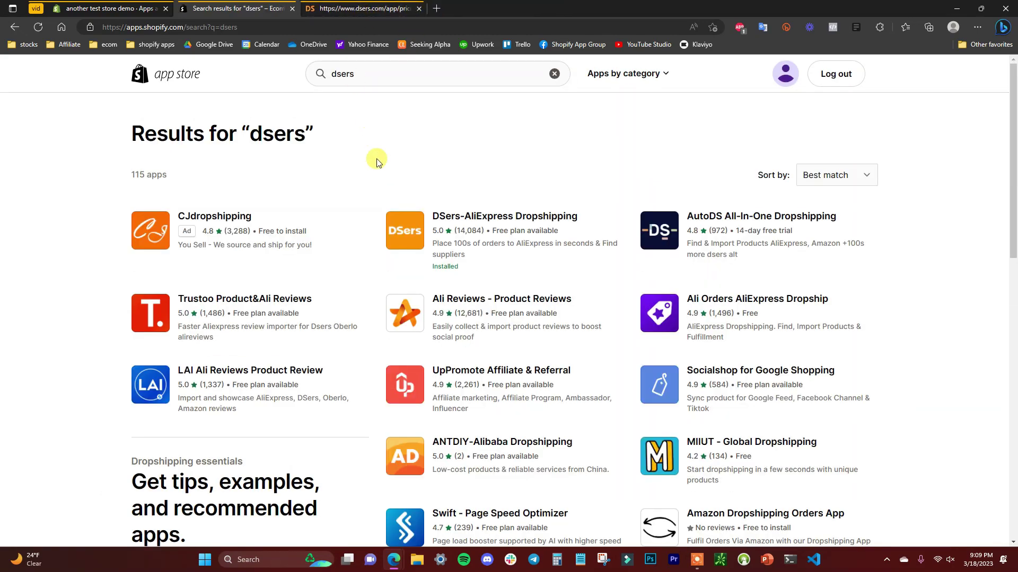
click(543, 220)
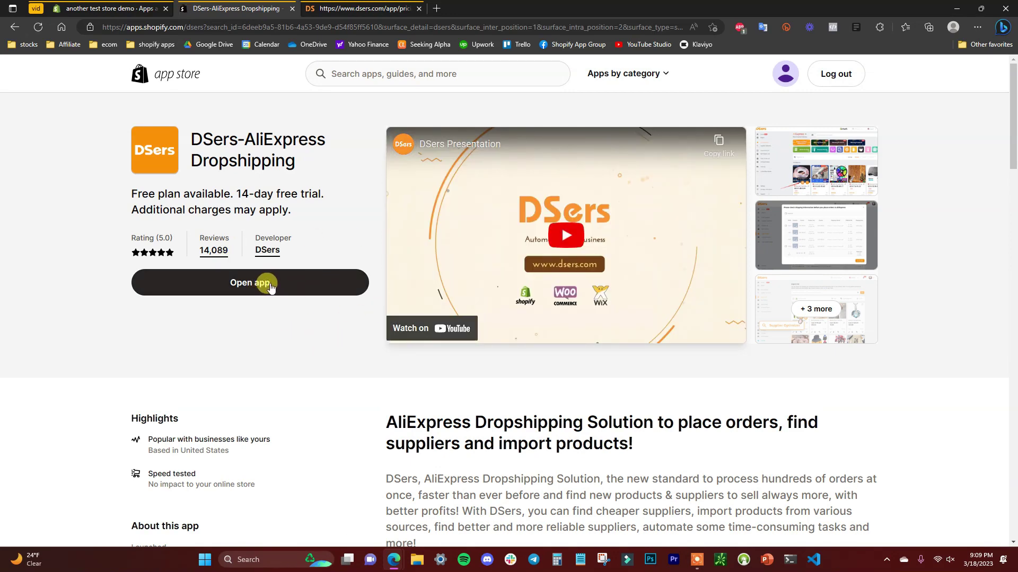
- Leave the DSers app listing and go to the DSers plan selection page
click(297, 284)
click(255, 287)
click(292, 8)
click(263, 12)
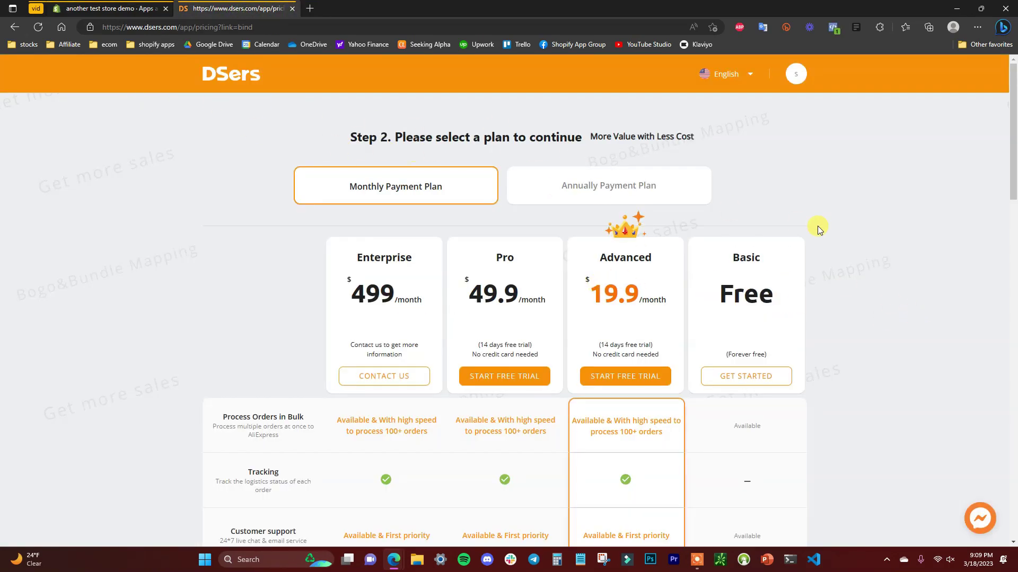
- Compare the DSers plan features and get started with the free Basic plan
scroll(817, 225, down, 1)
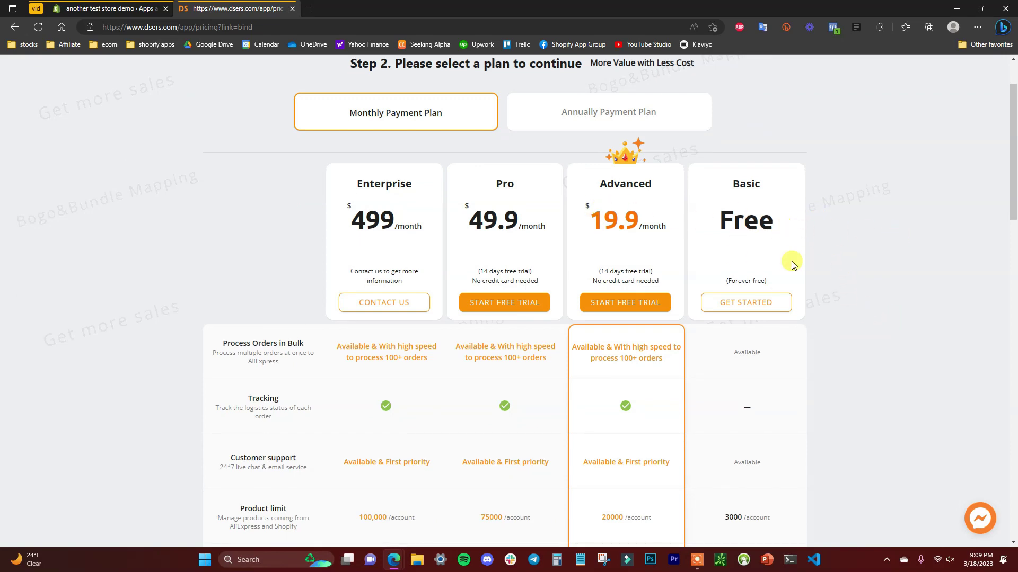
scroll(816, 326, down, 3)
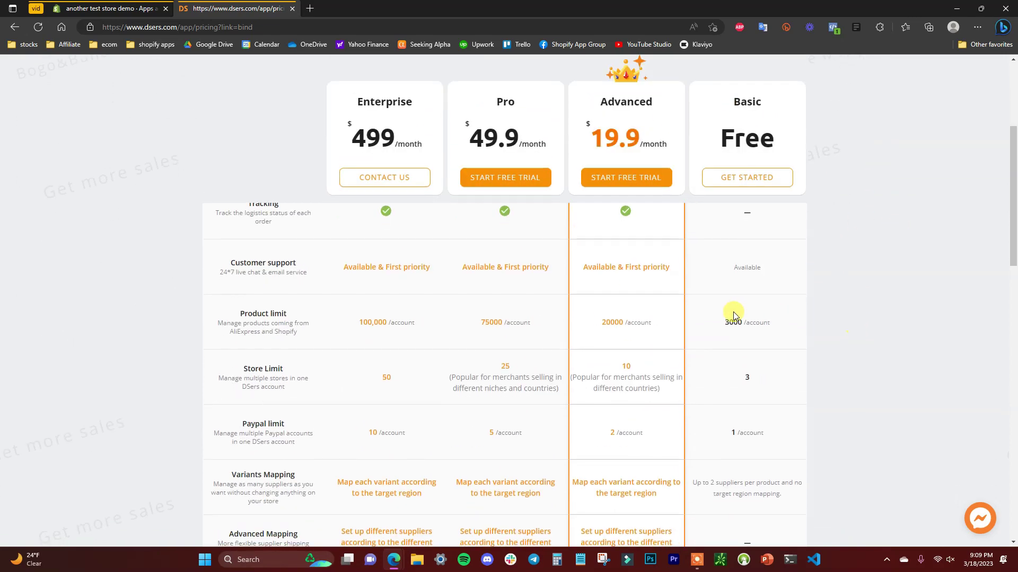
scroll(733, 315, up, 3)
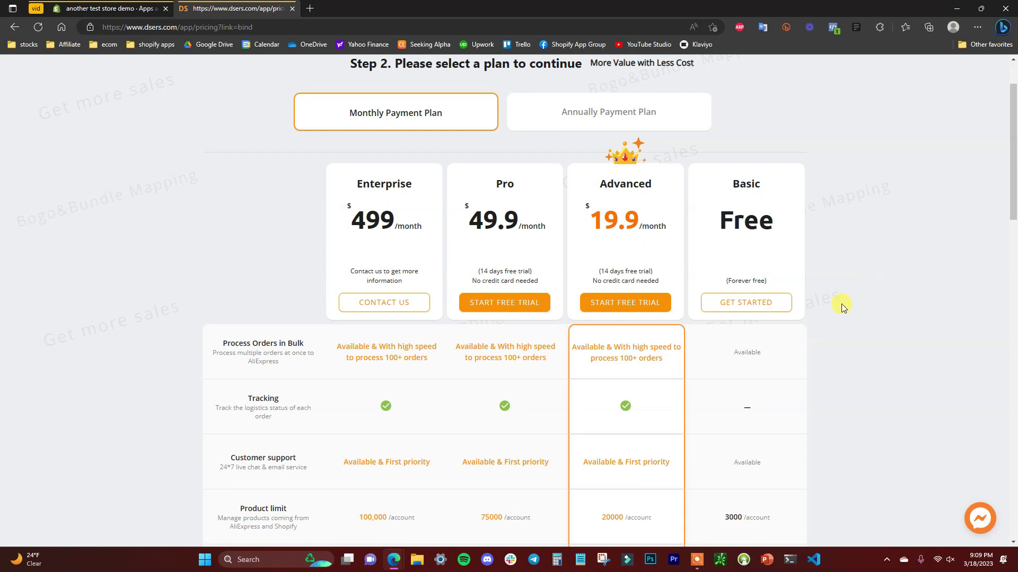
click(777, 304)
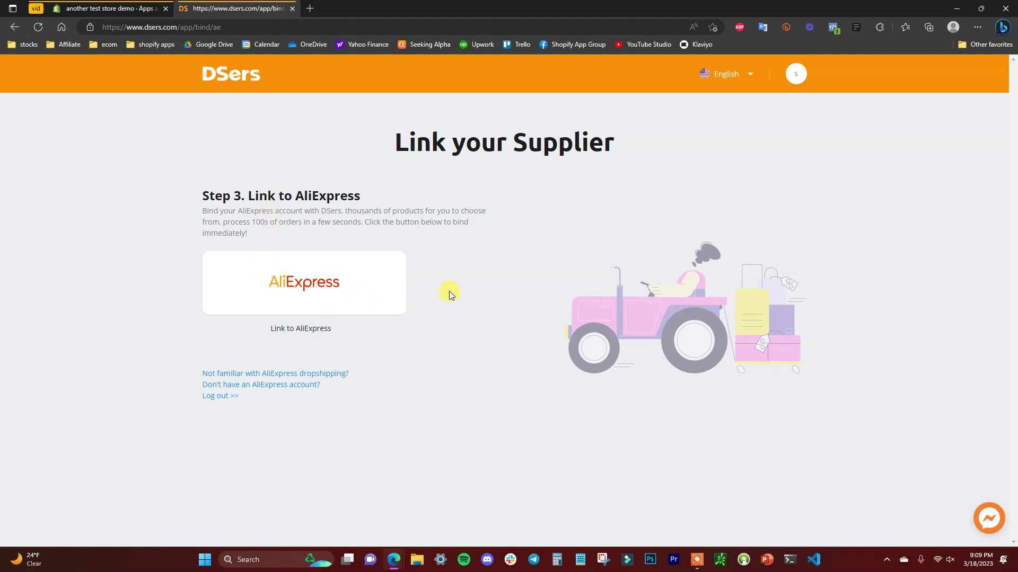
- Link AliExpress by authorizing DSers' access, and choose to explore freely instead of following the new user's guide
click(321, 288)
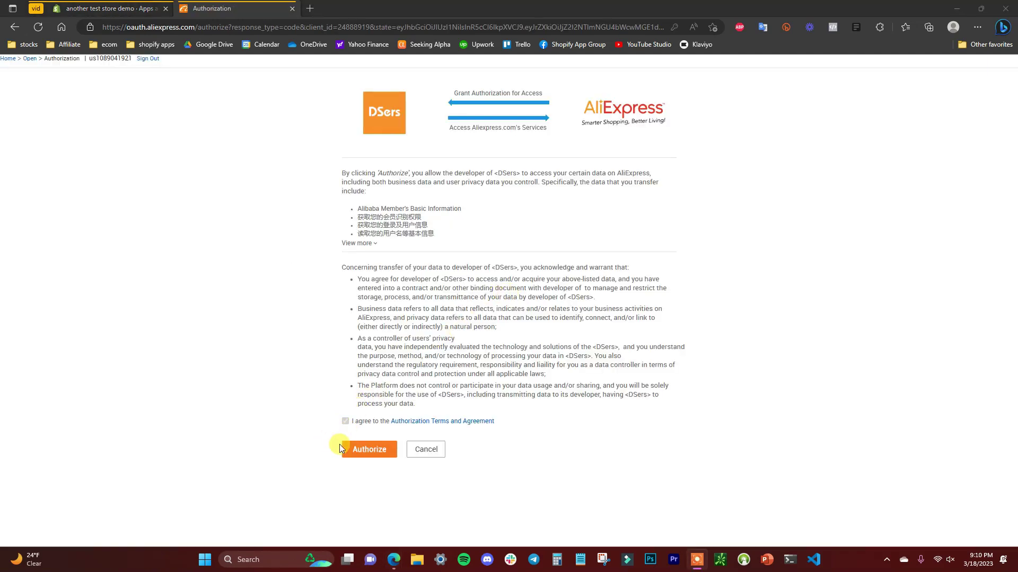
click(347, 448)
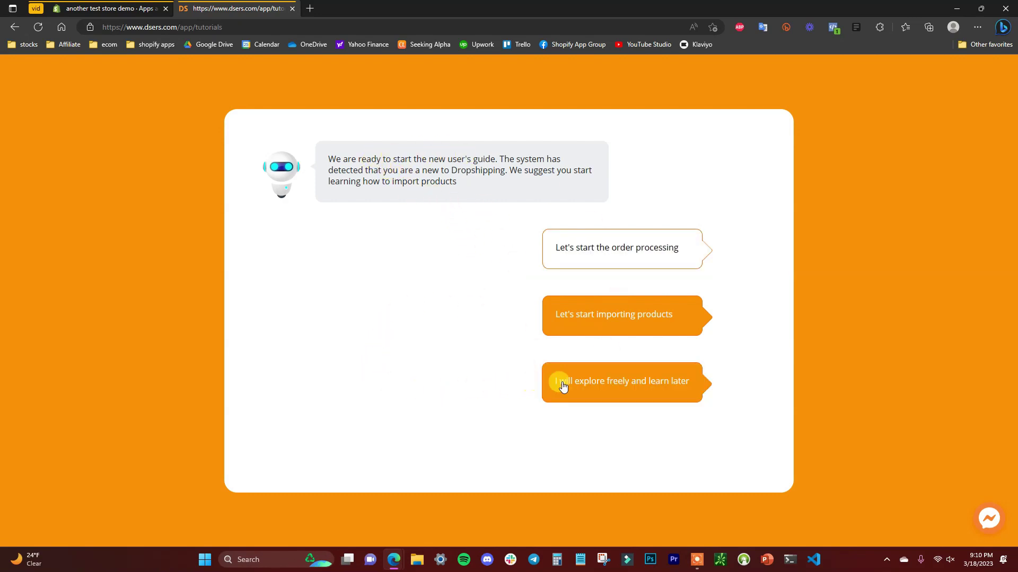
click(646, 383)
scroll(241, 238, down, 1)
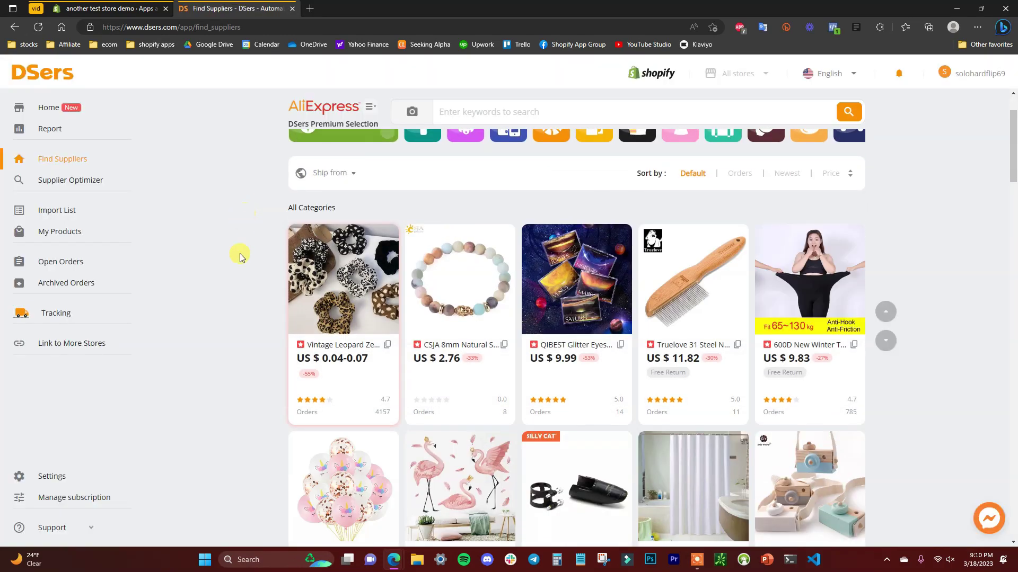
scroll(233, 273, up, 2)
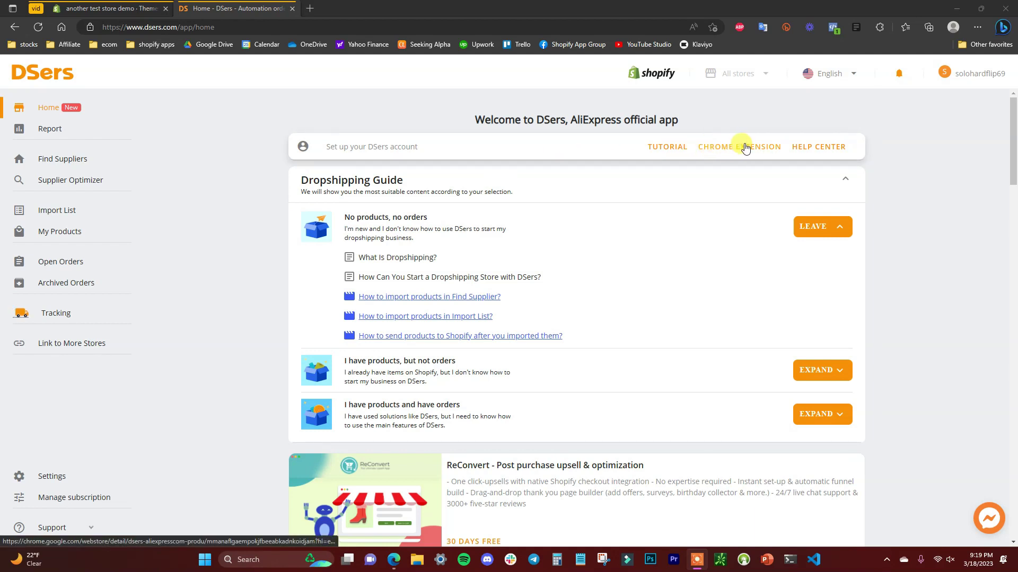
- Add the "DSers - AliExpress.com Product Importer" extension to Microsoft Edge from the DSers home page's extension link
click(749, 148)
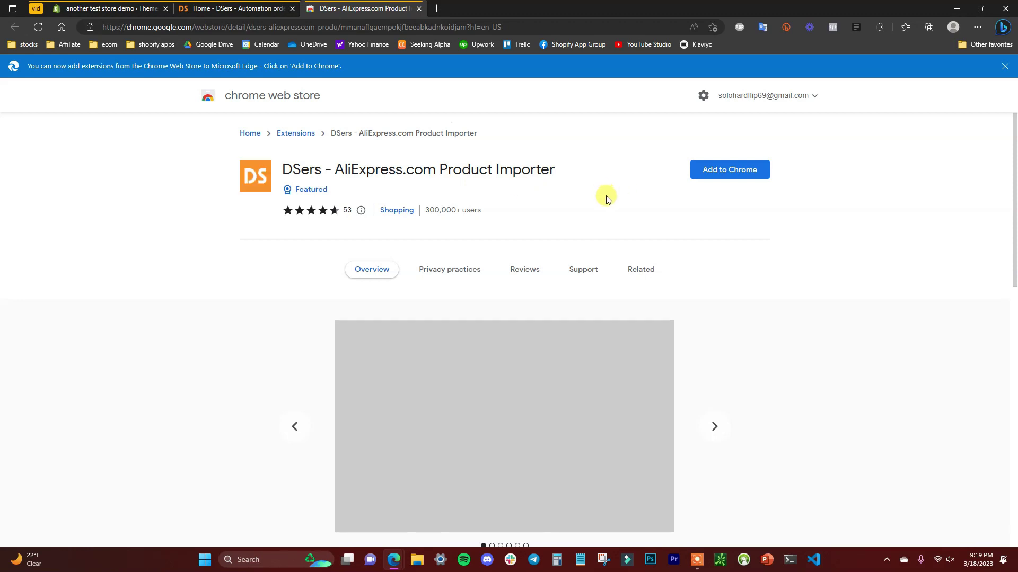
click(722, 171)
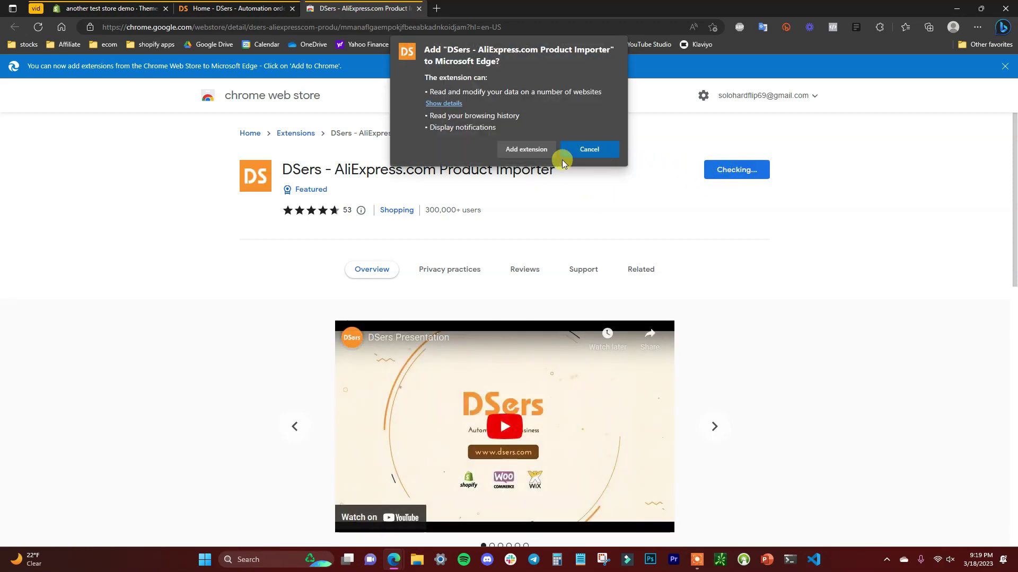
click(526, 150)
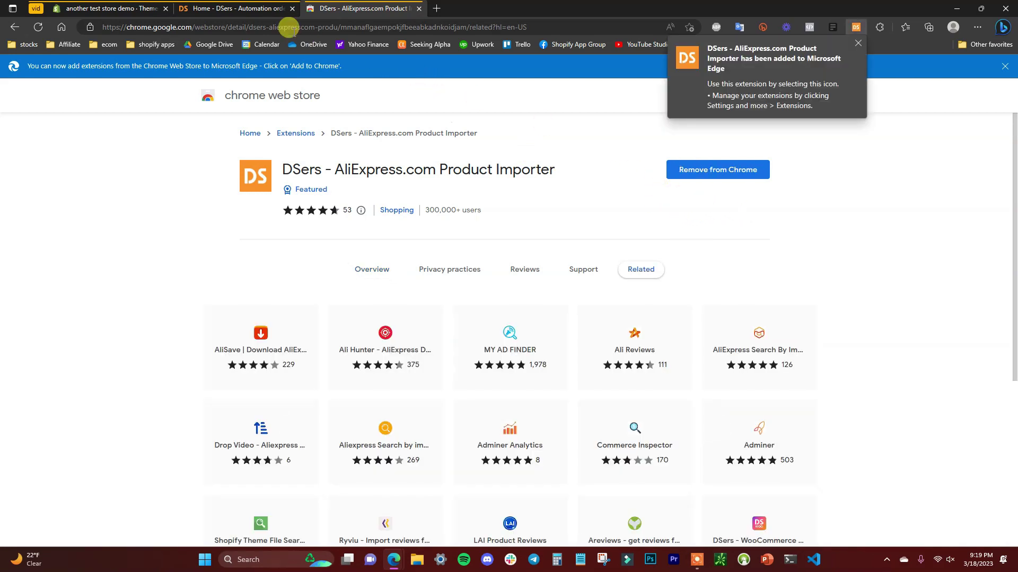
- Launch AliExpress through the installed DSers extension and dismiss the welcome coupon
click(252, 9)
click(349, 9)
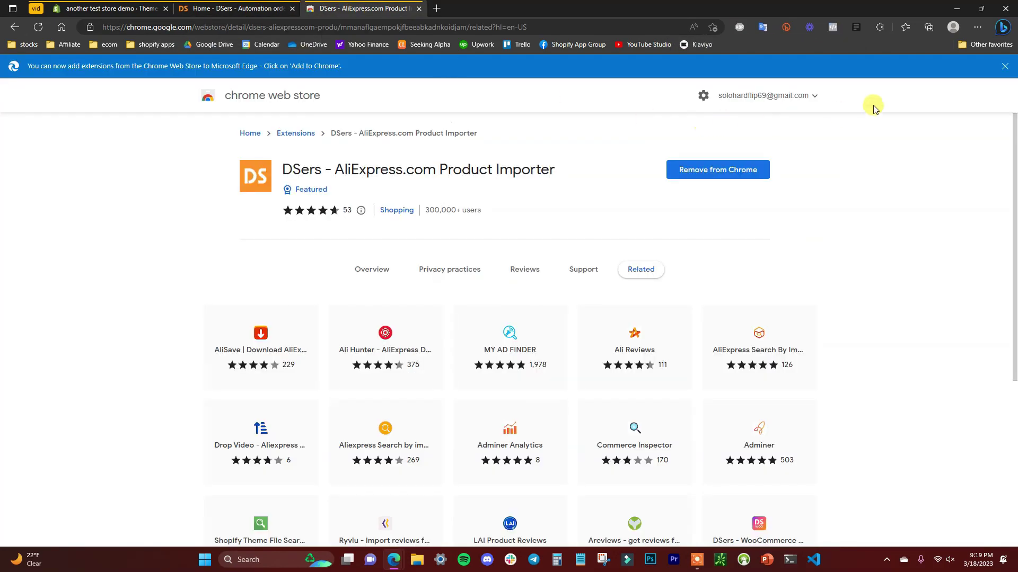
click(880, 29)
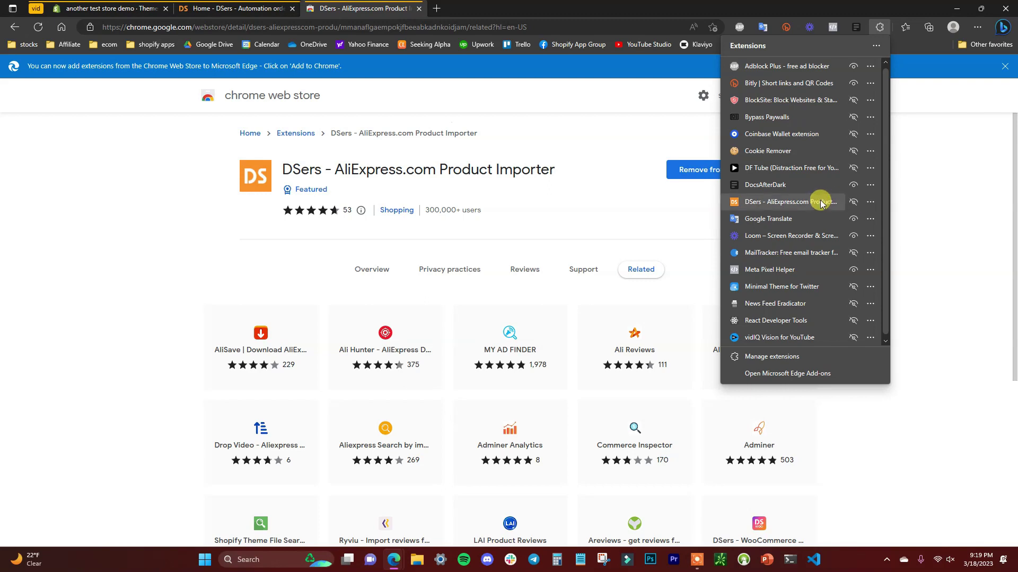
click(816, 207)
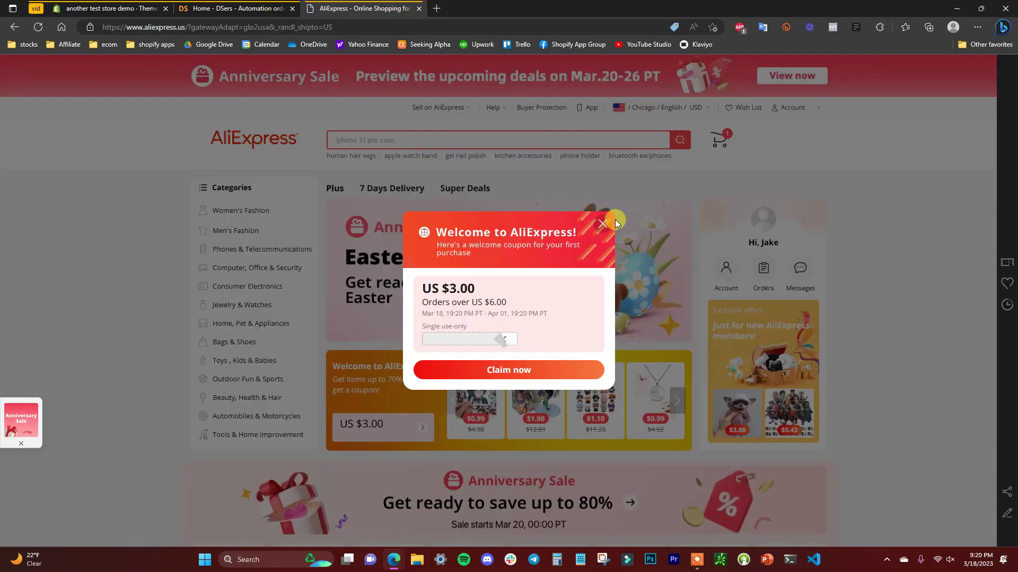
click(610, 221)
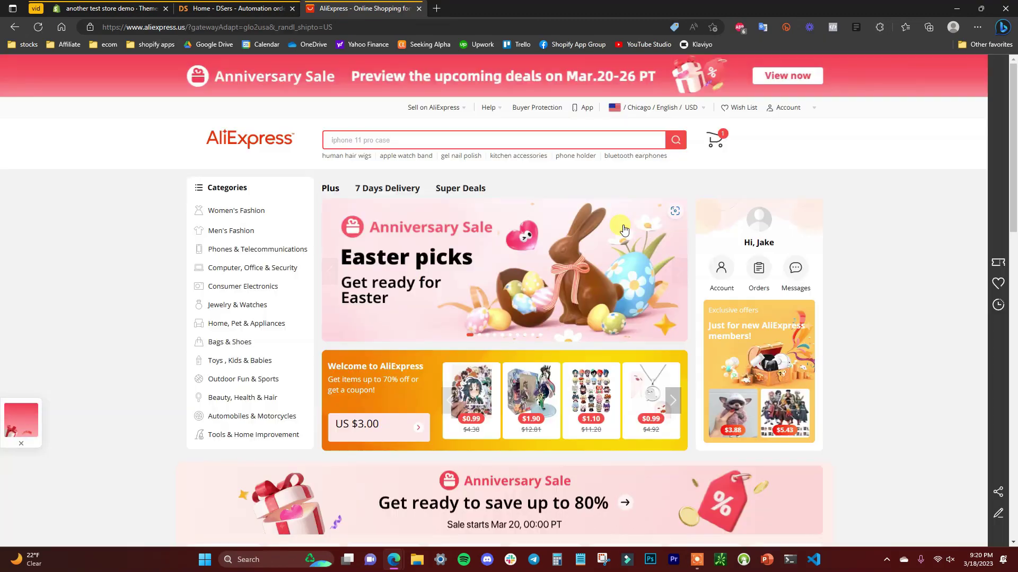
- Search AliExpress for "mens facial moisturizer" and open the LAIKOU Men Facial Cleanser listing
click(471, 141)
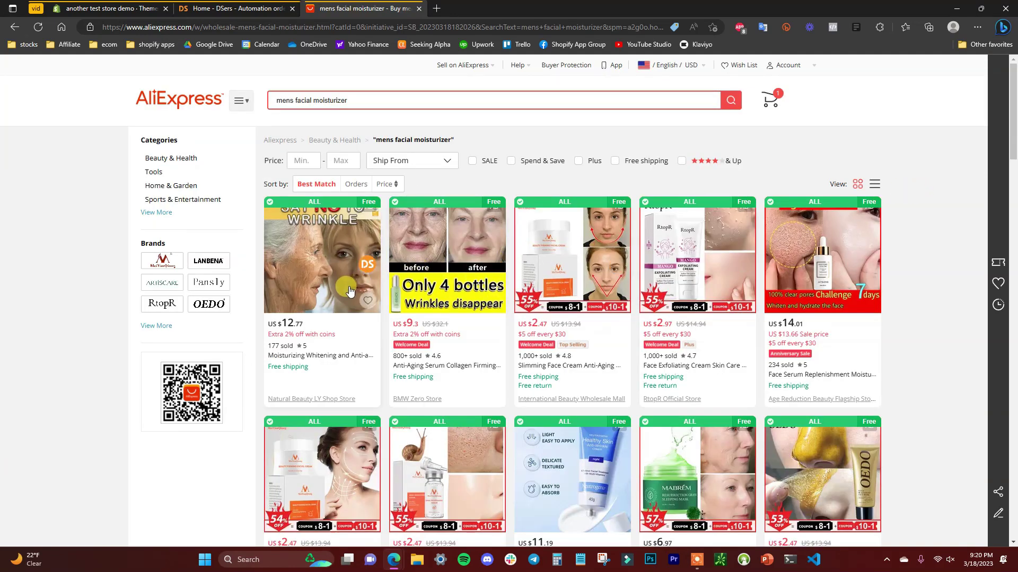
scroll(398, 298, down, 5)
scroll(414, 268, up, 5)
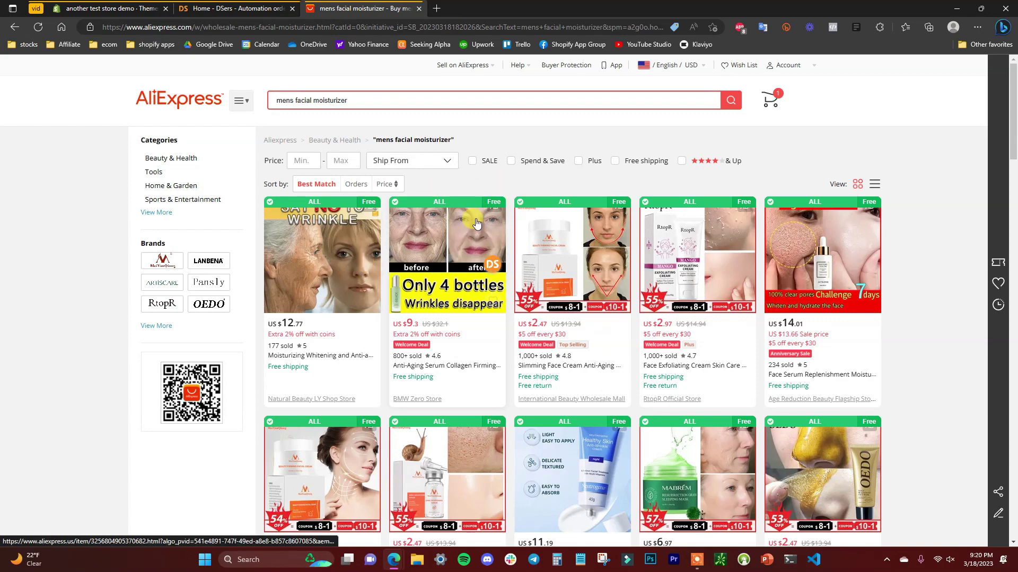
scroll(476, 224, down, 8)
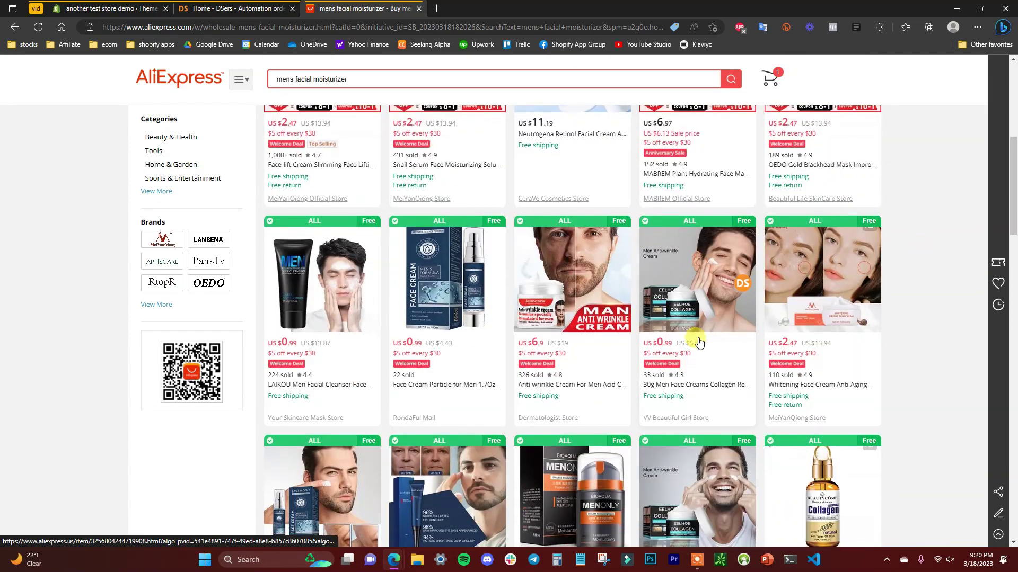
click(295, 348)
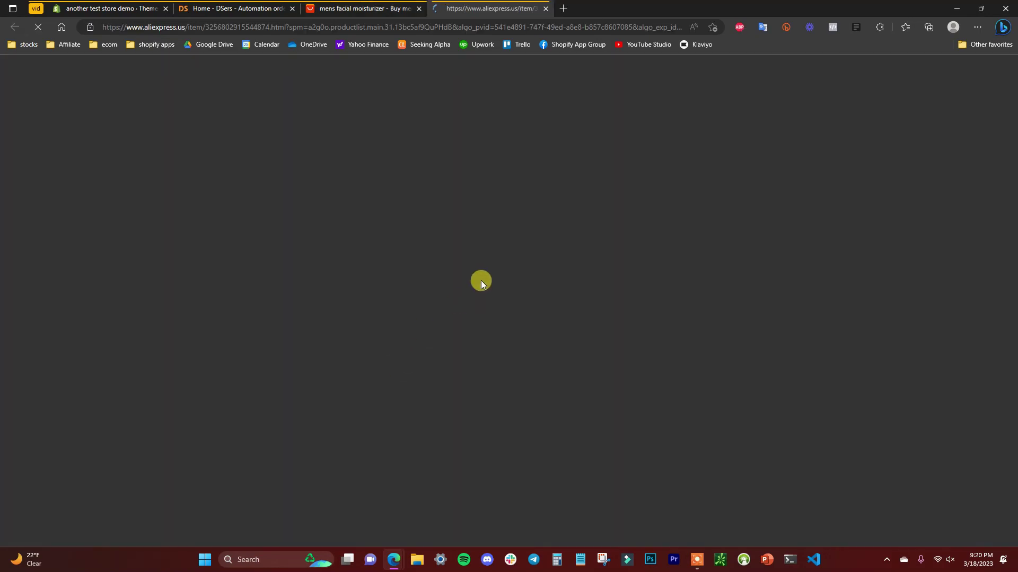
- Import the LAIKOU Men Facial Cleanser product into DSers from its AliExpress page
scroll(673, 239, down, 2)
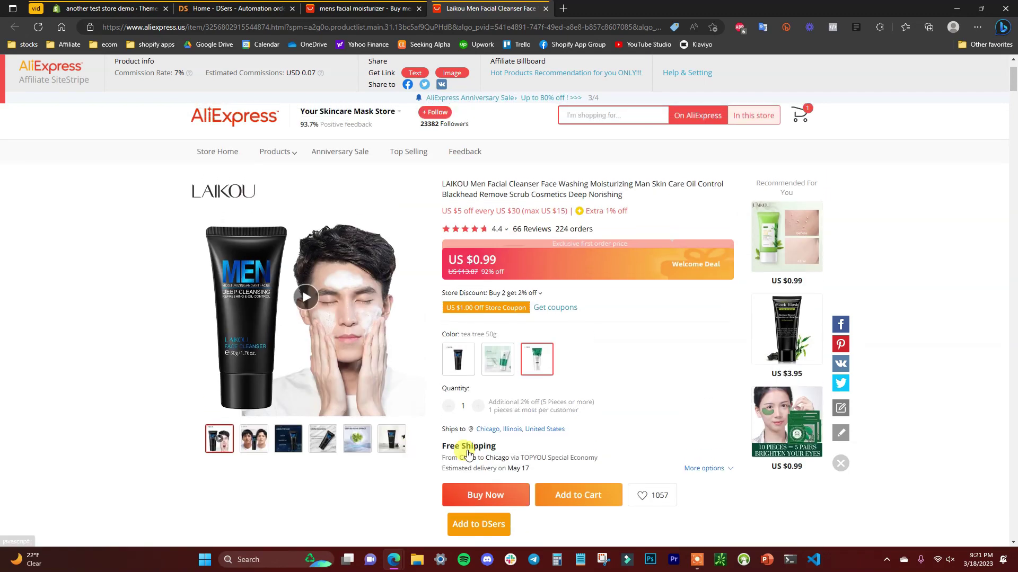
click(371, 8)
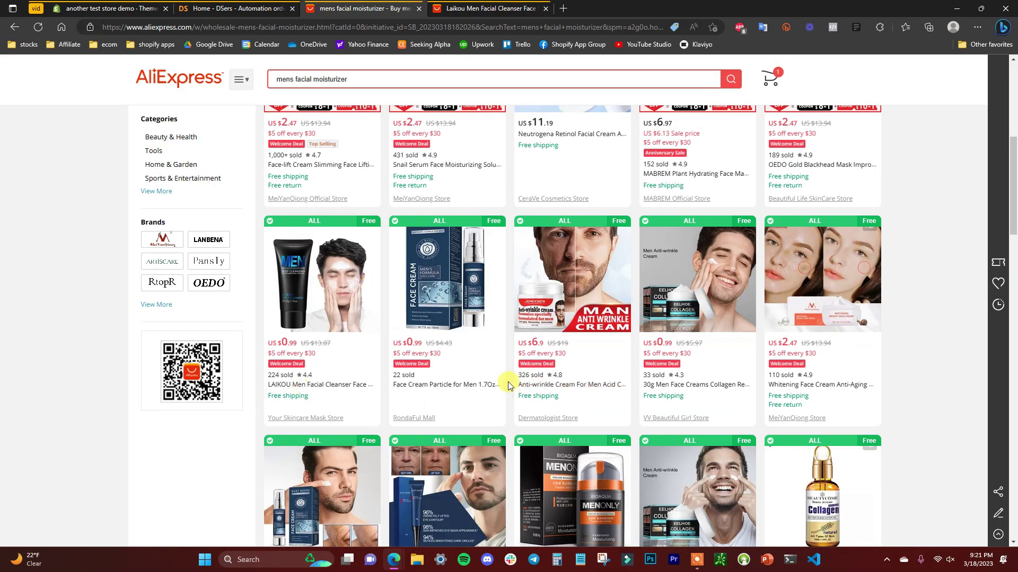
scroll(493, 392, up, 3)
click(434, 12)
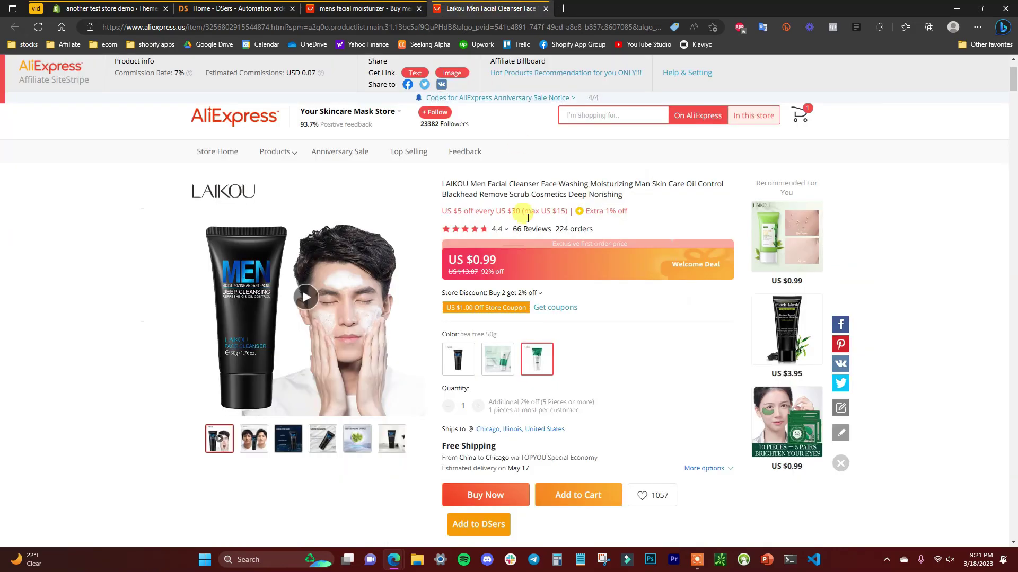
scroll(658, 408, down, 3)
click(492, 377)
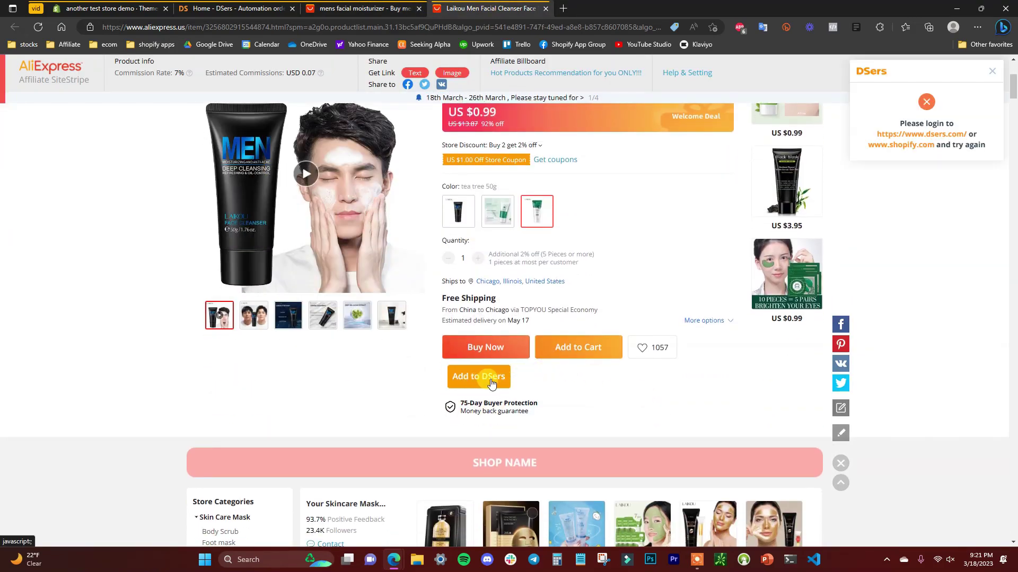
click(501, 386)
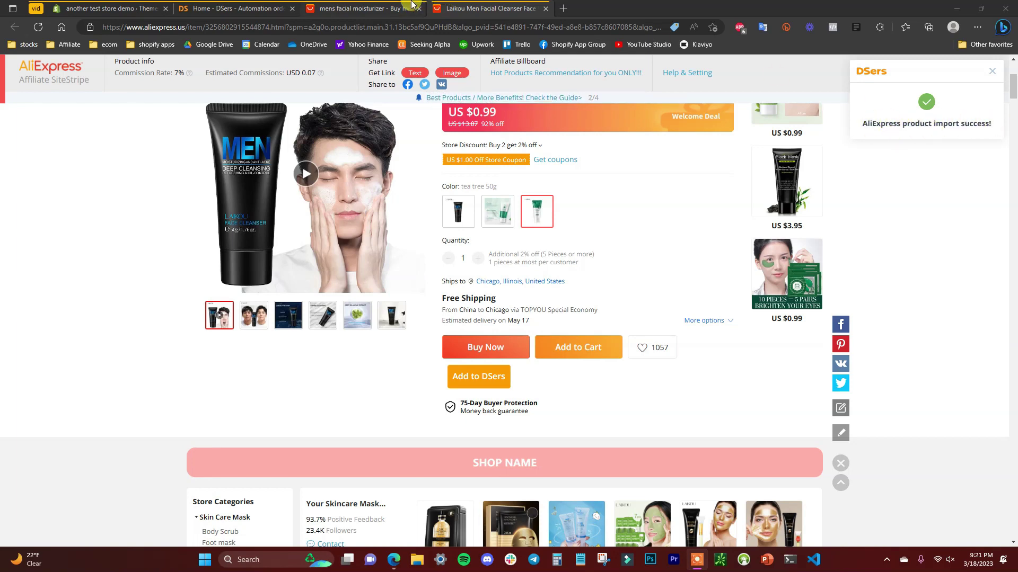
- Close the LAIKOU listing and import the Facial Anti-wrinkle Whitening Cream into DSers directly from the AliExpress search results
click(382, 8)
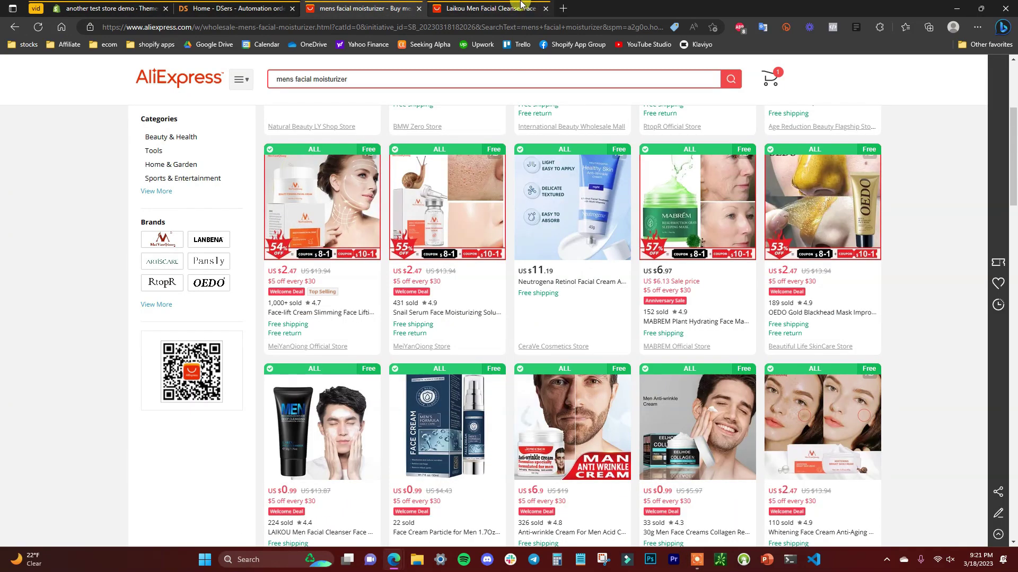
click(545, 8)
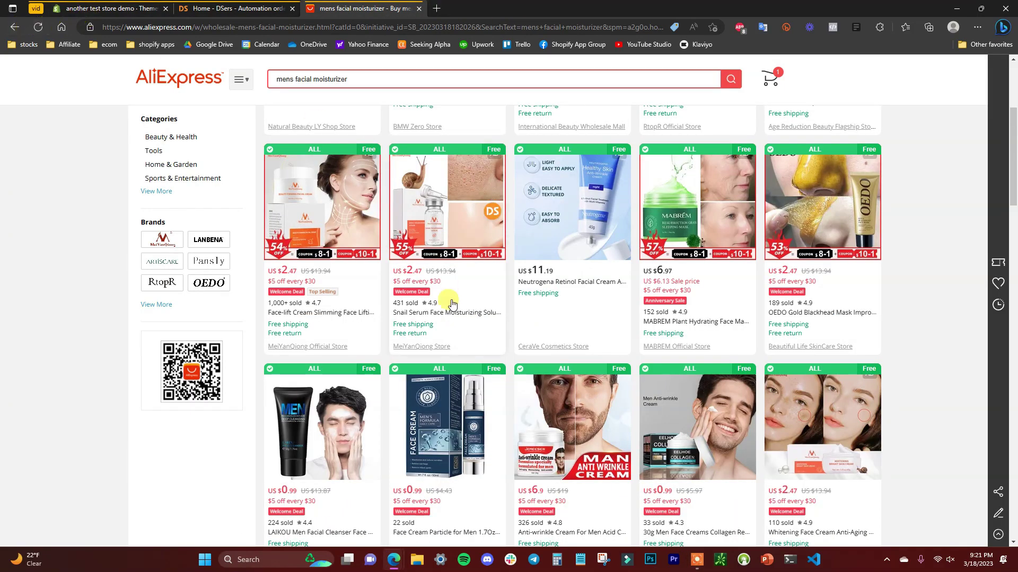
scroll(473, 289, down, 1)
scroll(659, 345, down, 1)
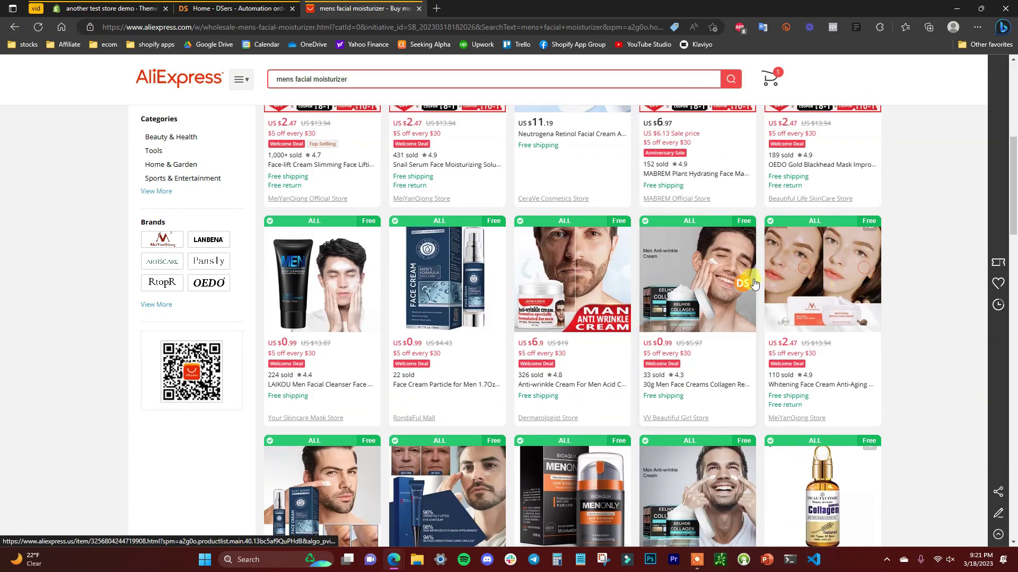
scroll(742, 318, down, 1)
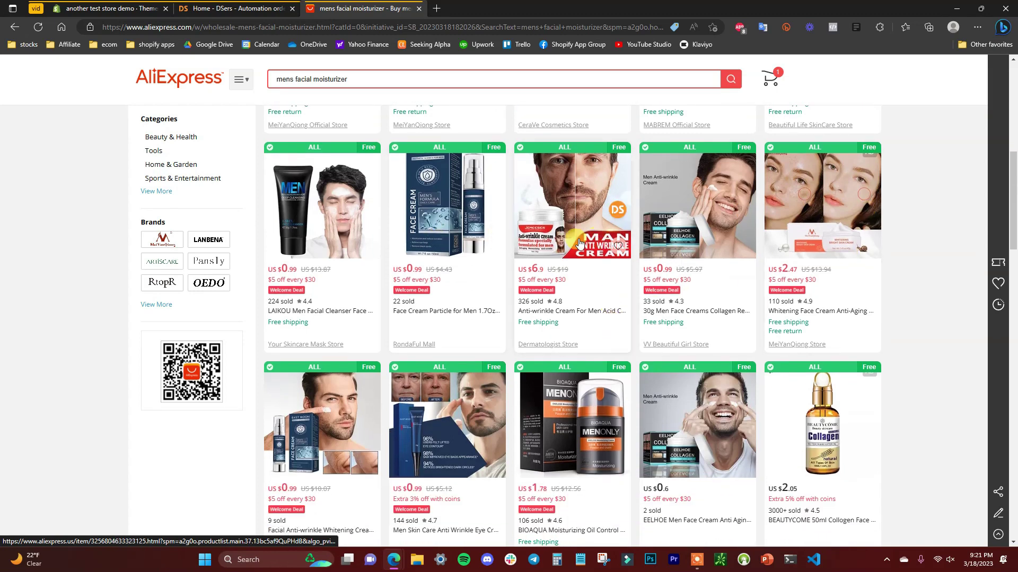
scroll(449, 212, down, 1)
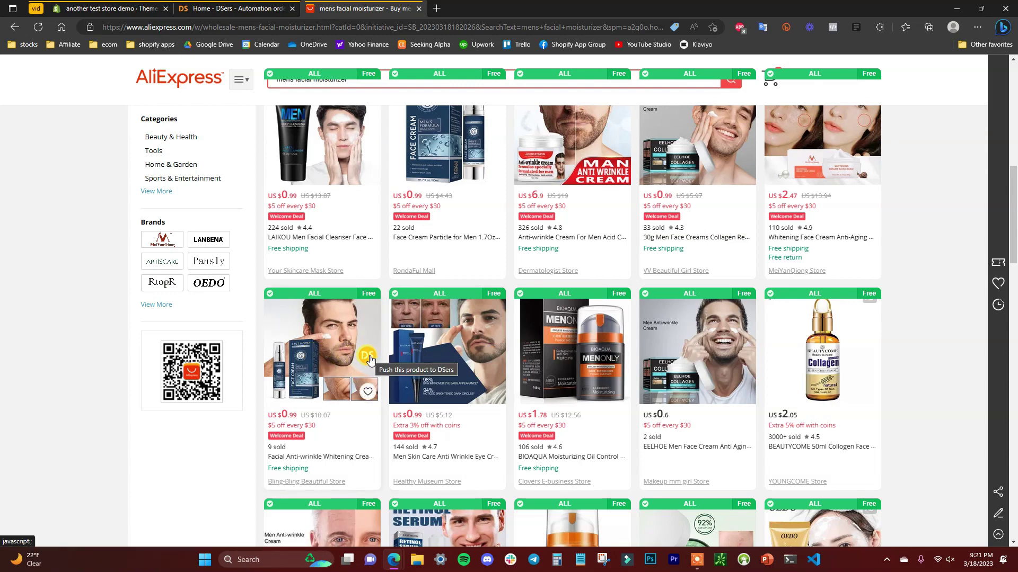
click(368, 356)
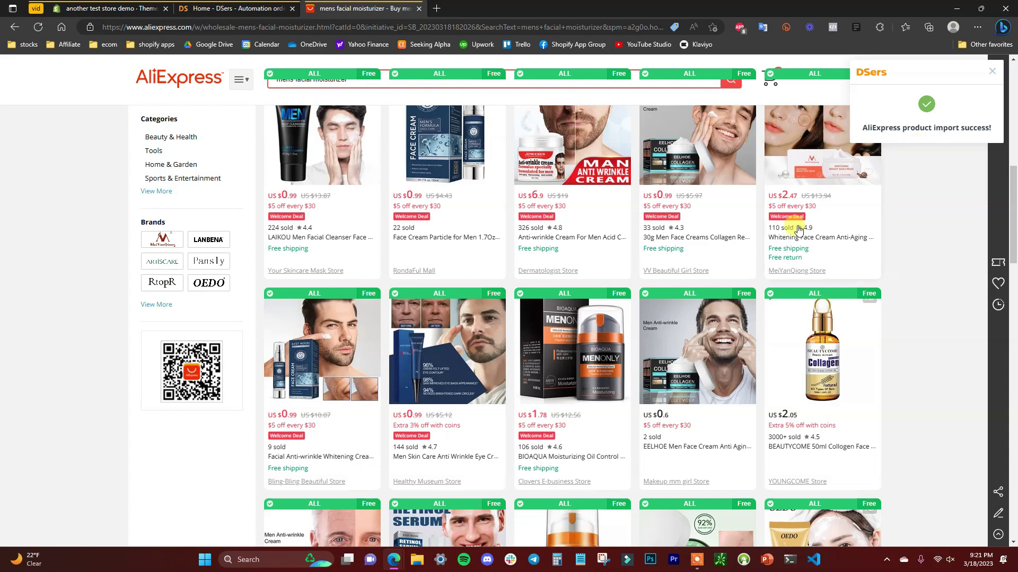
- Return to DSers and open the Import List to check the imported products
scroll(418, 334, down, 5)
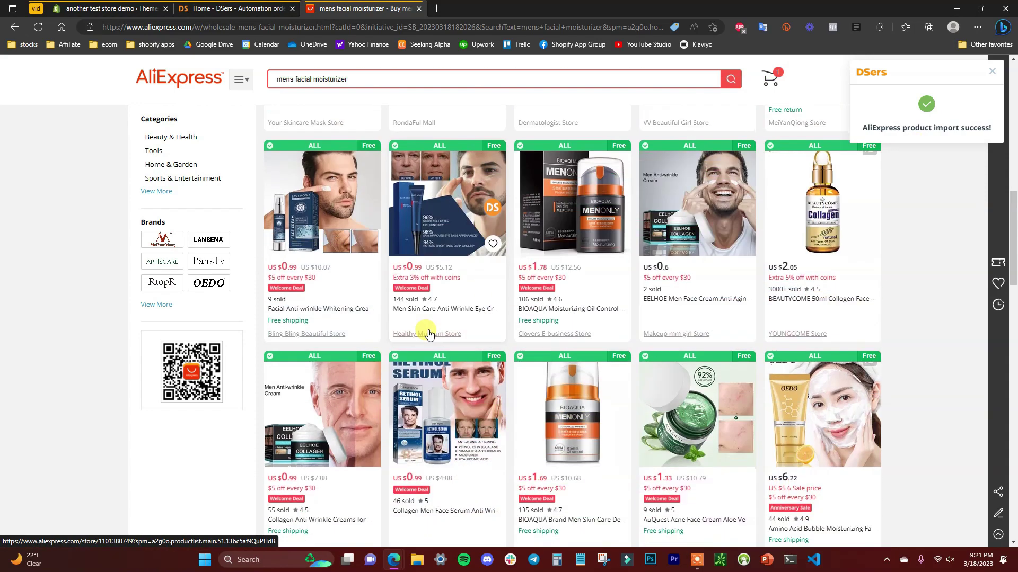
scroll(492, 307, up, 1)
scroll(509, 318, up, 15)
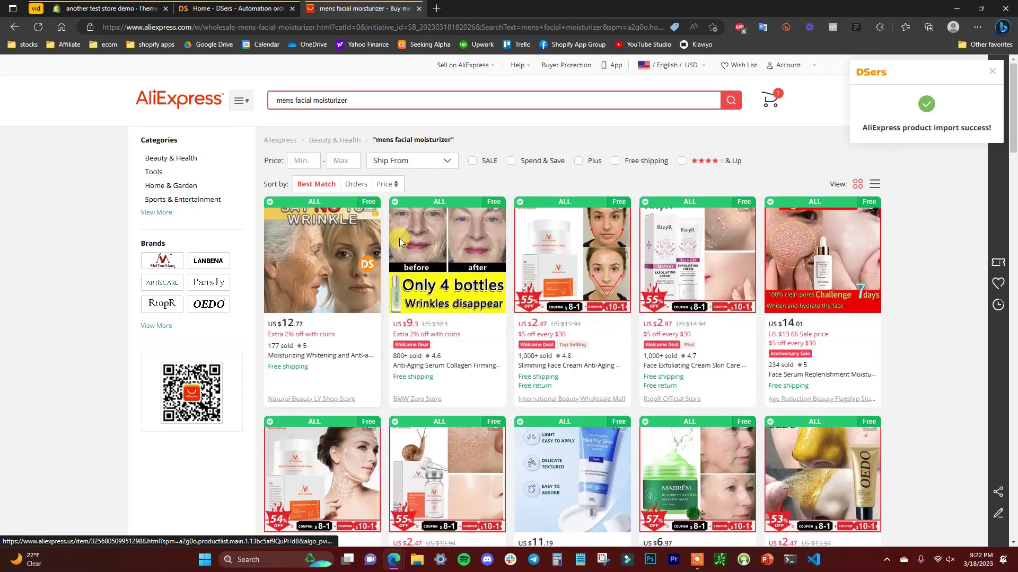
key(ctrl+shift+Tab)
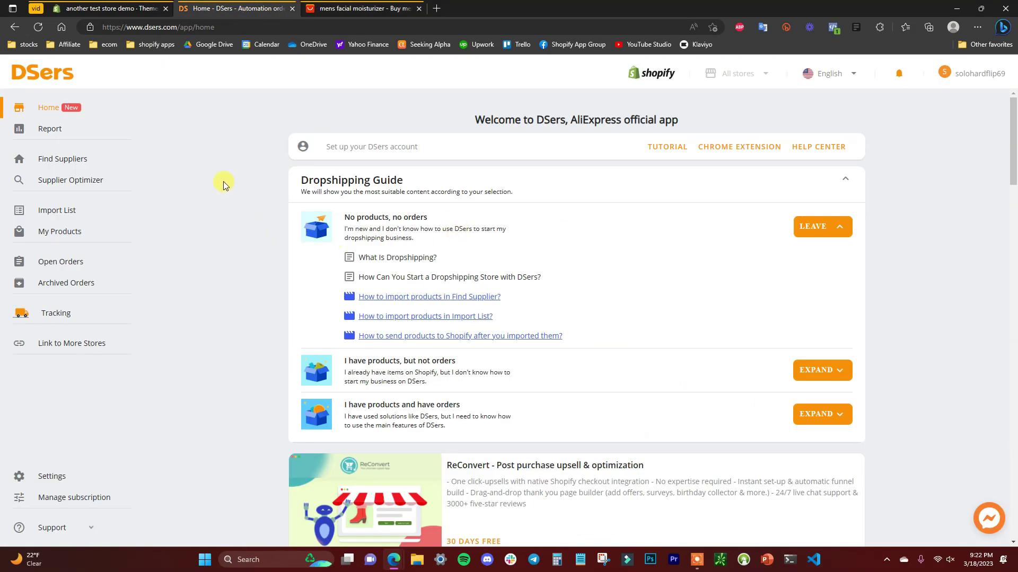
click(75, 213)
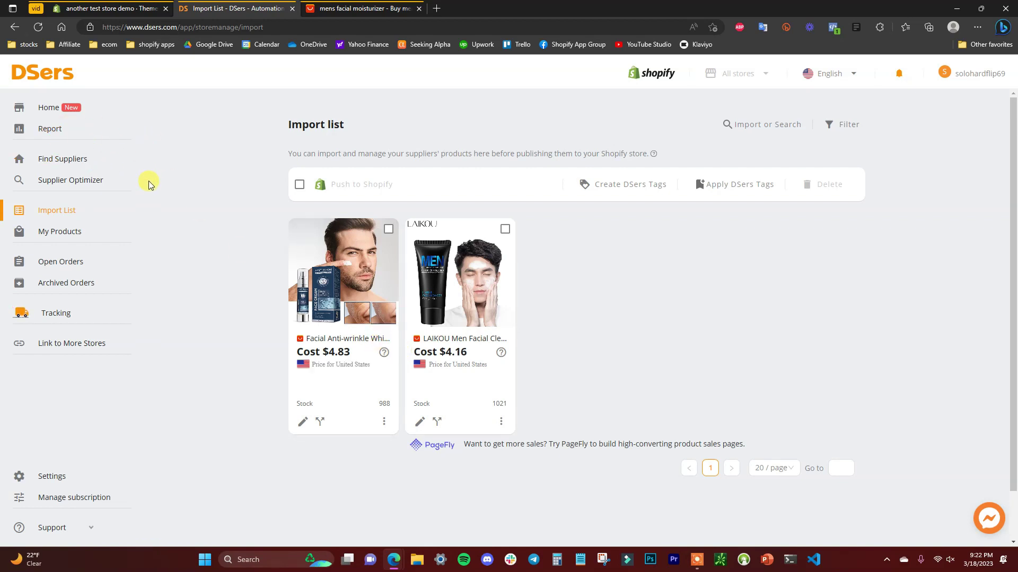
- Search Find Suppliers in DSers for "mens facial moisturizer"
click(74, 158)
click(513, 109)
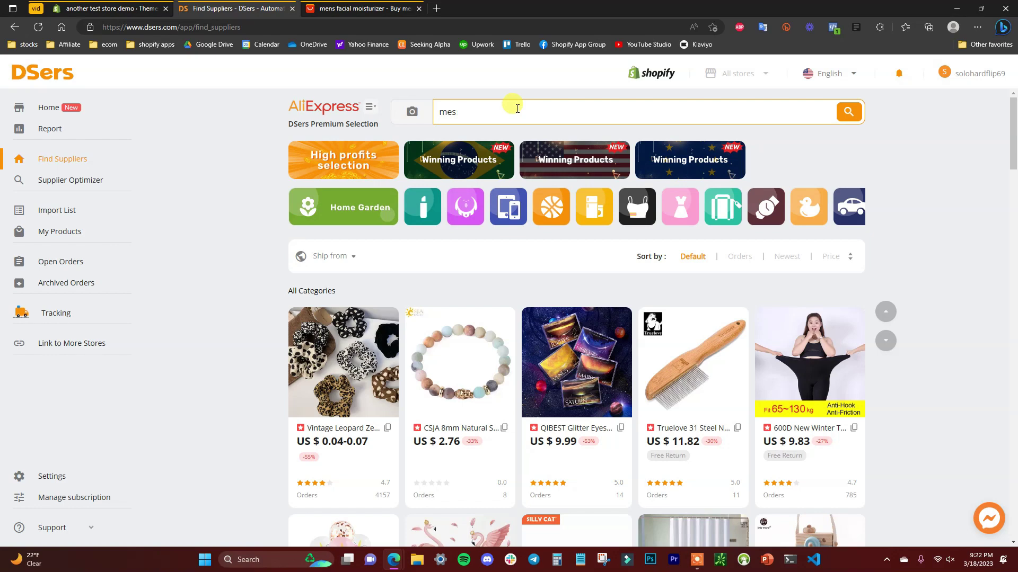
text(mens facial moisturizer)
key(Return)
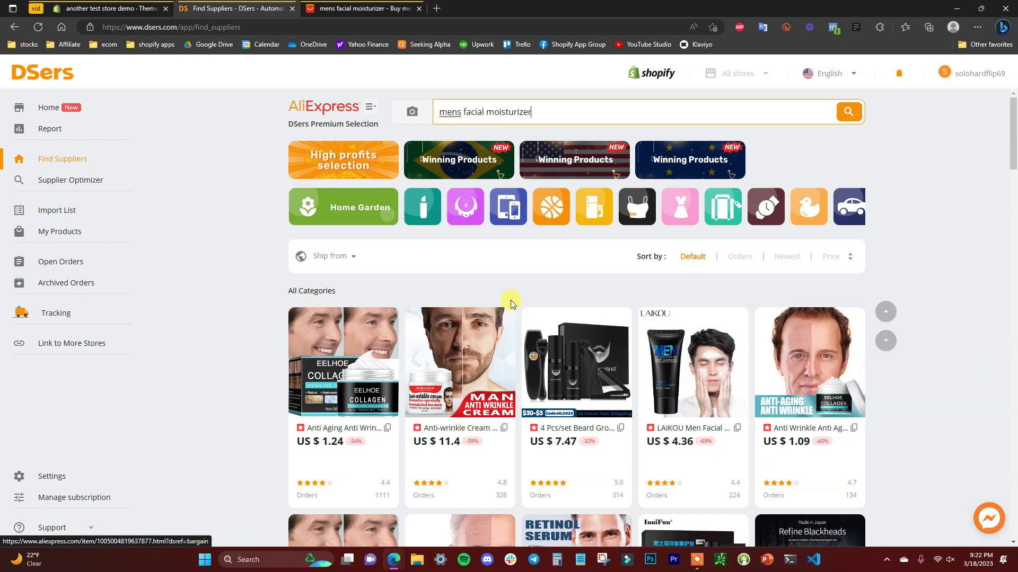
- View the ship-from country options for the supplier results without choosing one
scroll(511, 300, down, 1)
scroll(496, 288, up, 1)
click(349, 257)
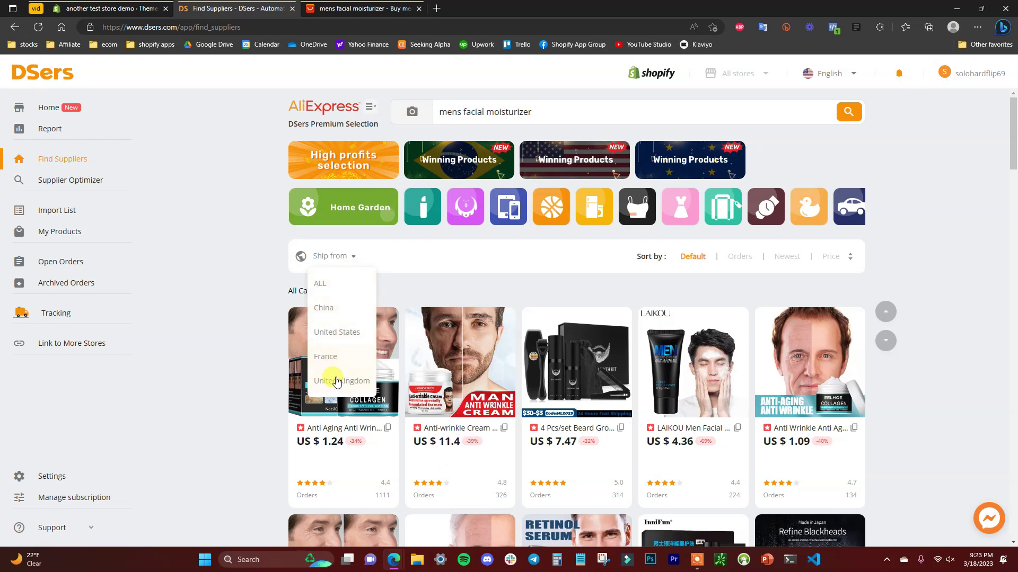
click(947, 297)
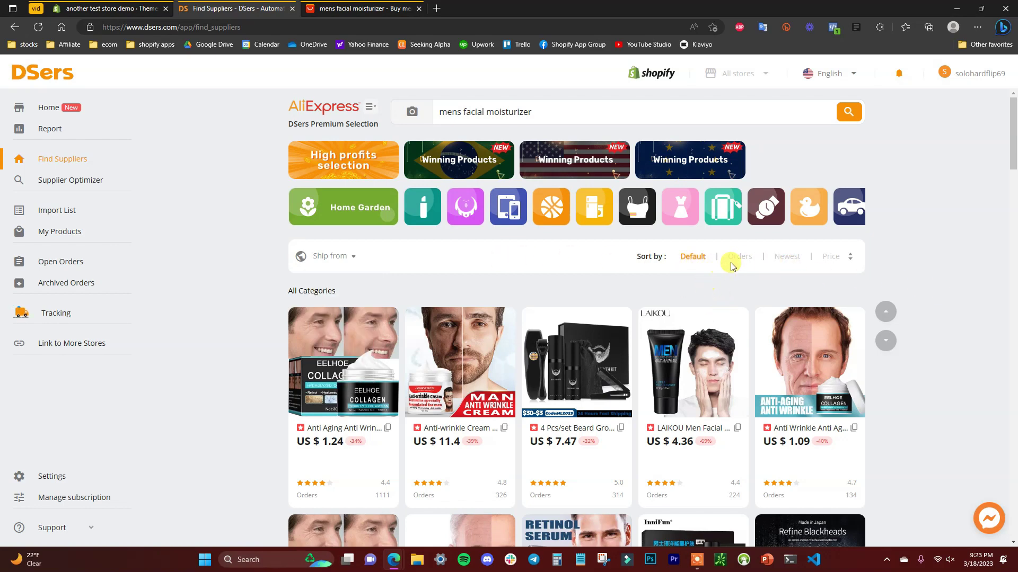
- Sort the supplier search results by Orders and compare the ratings and order counts of the listed products
scroll(966, 297, down, 1)
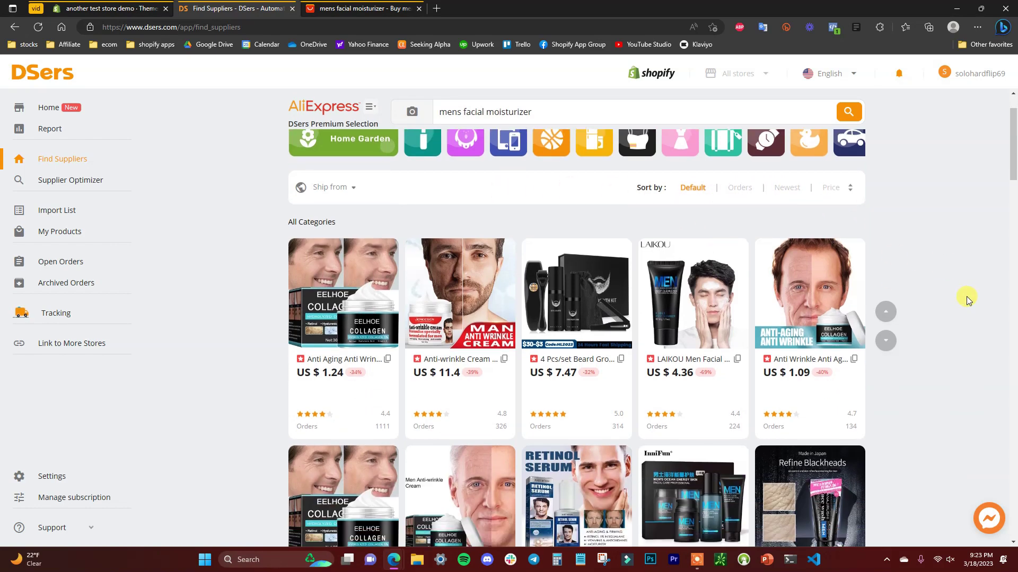
scroll(966, 297, up, 1)
click(739, 257)
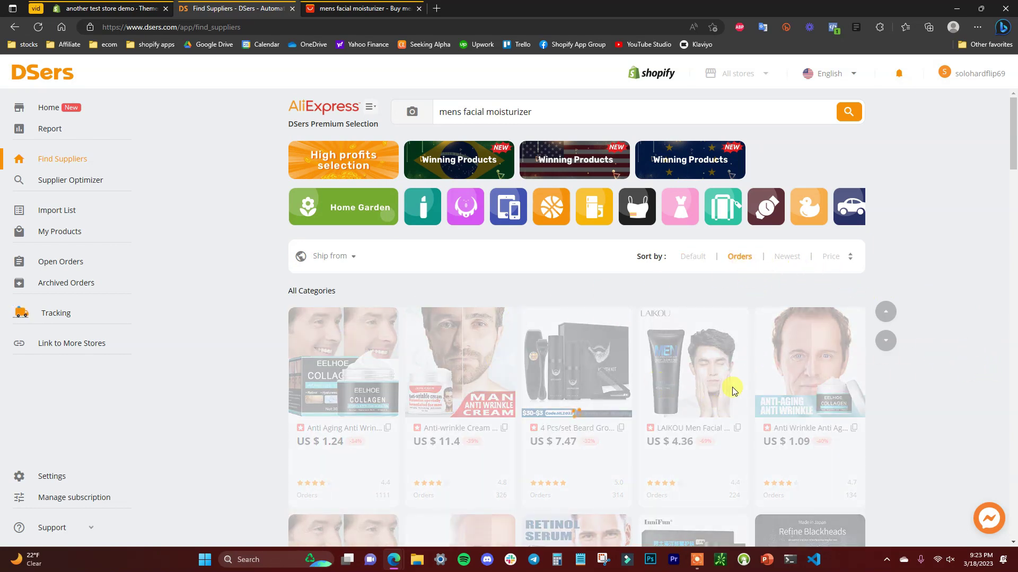
scroll(583, 371, down, 2)
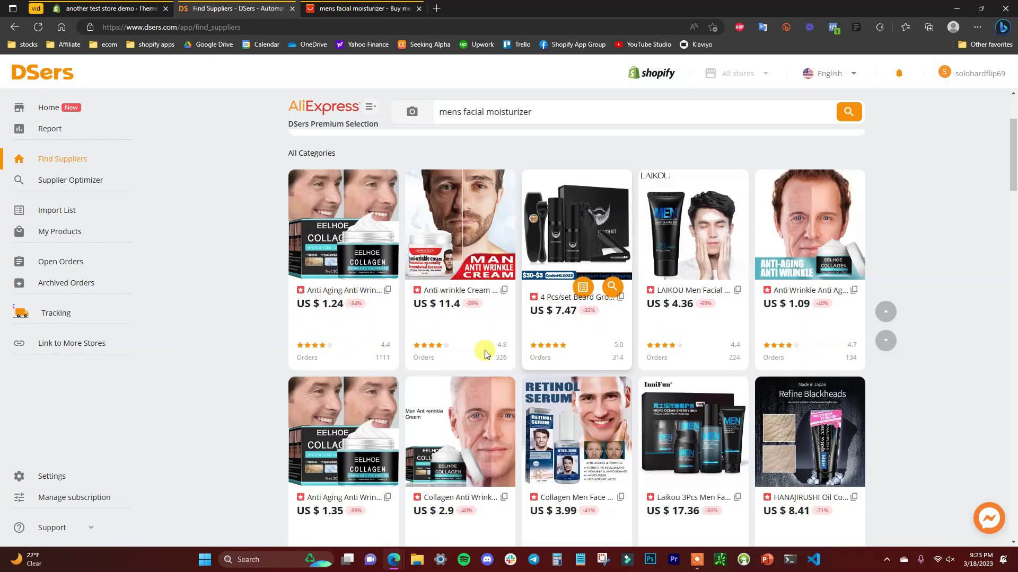
mouse_move(364, 364)
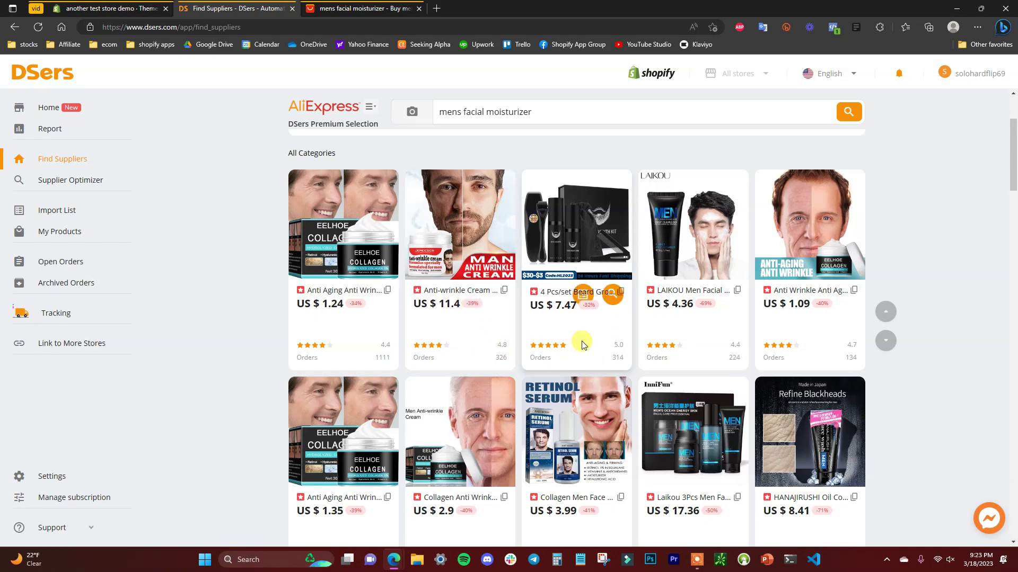
scroll(556, 360, down, 3)
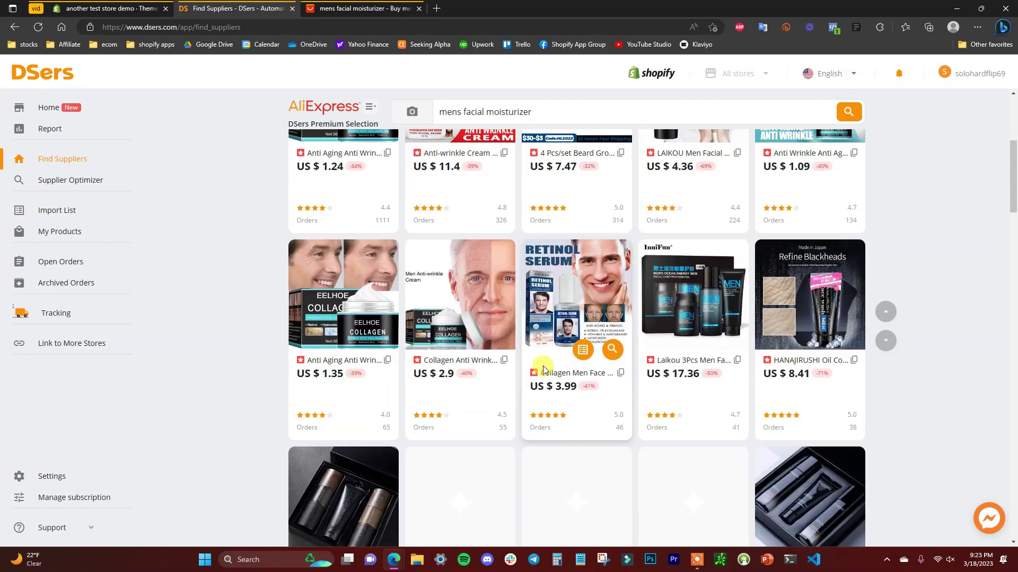
scroll(551, 366, down, 1)
scroll(551, 366, up, 4)
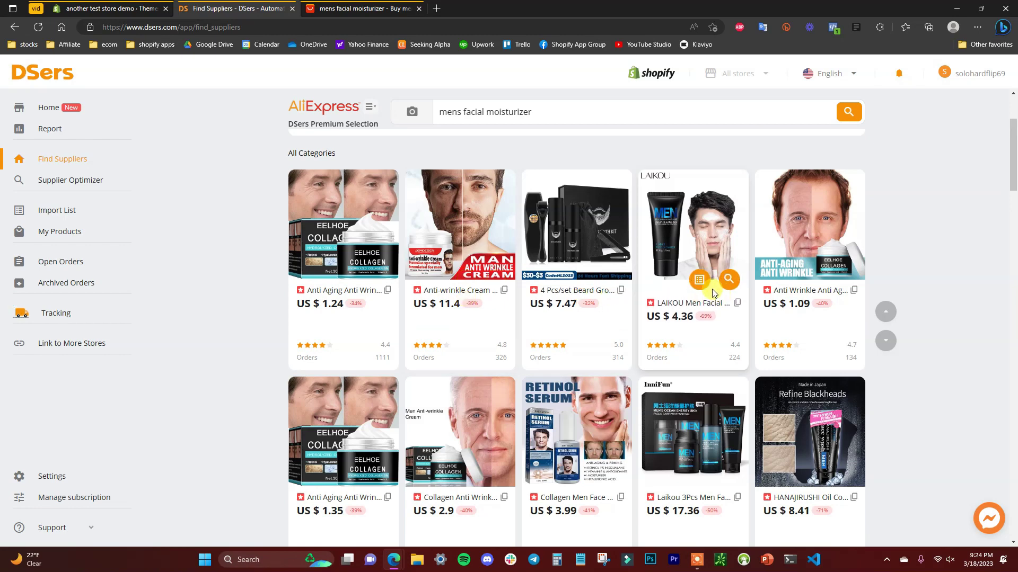
- View the LAIKOU Men Facial Cleanser's AliExpress page from the supplier results, and close it to return to DSers
click(668, 306)
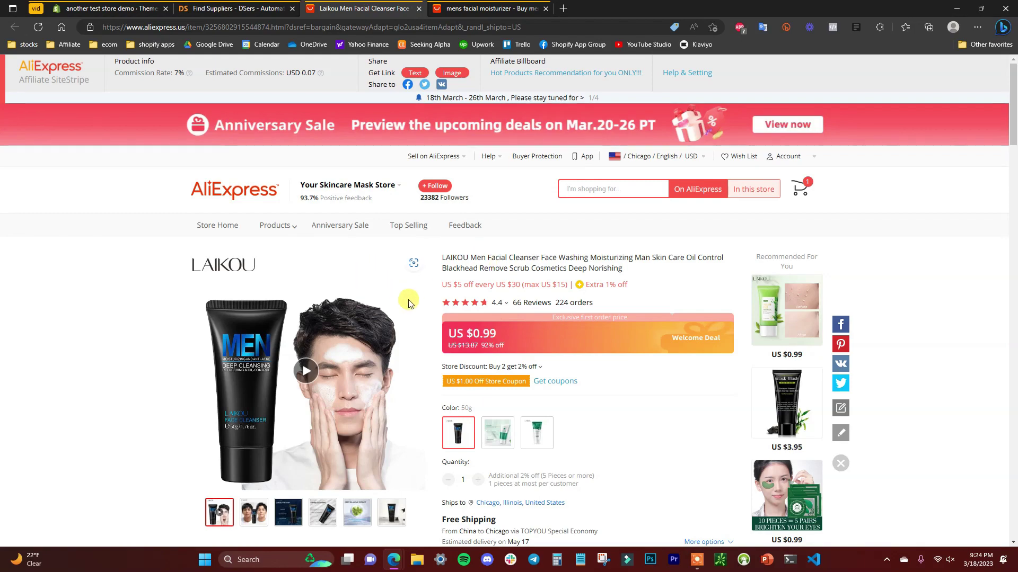
click(245, 12)
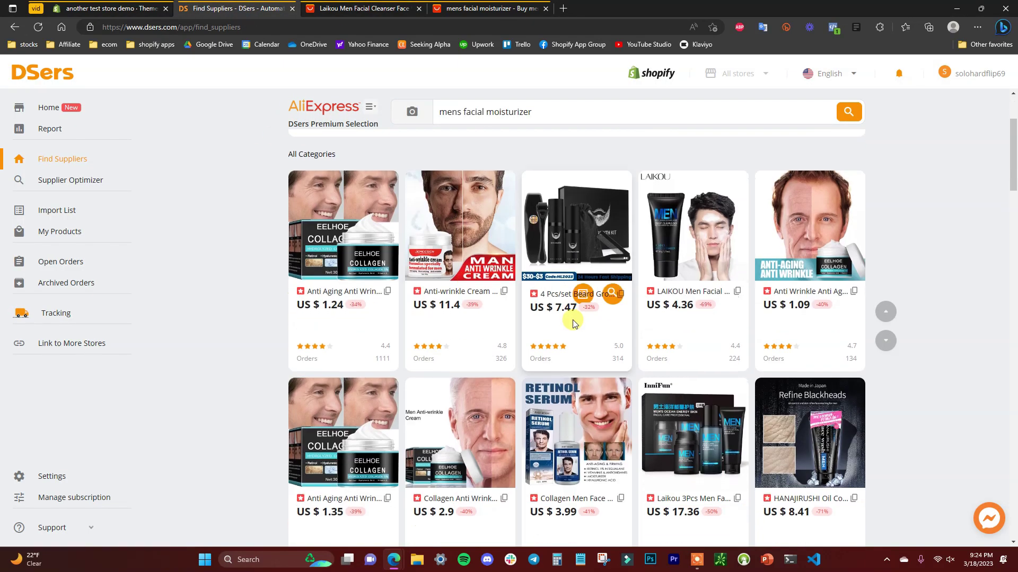
key(ctrl+Tab)
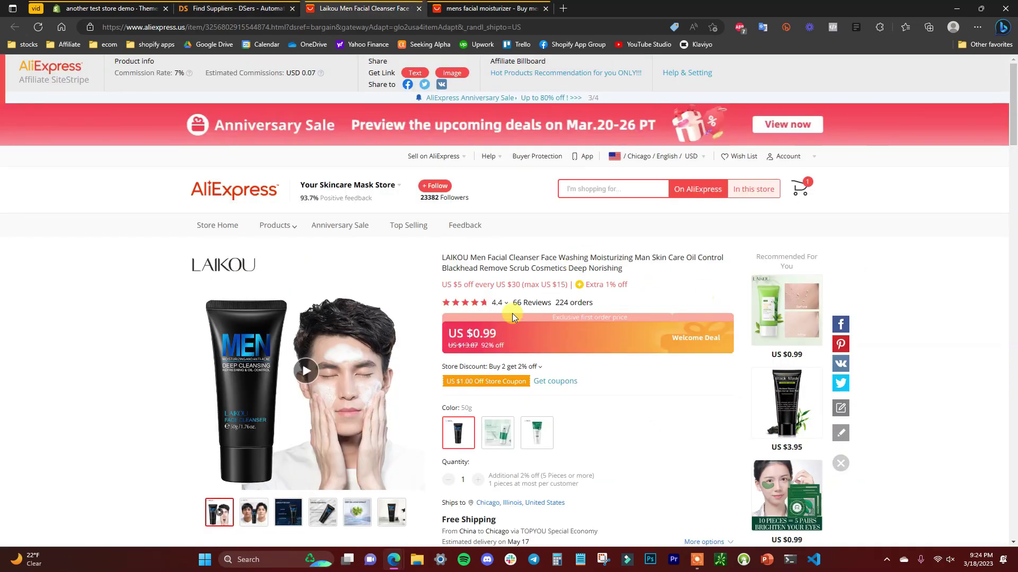
key(ctrl+w)
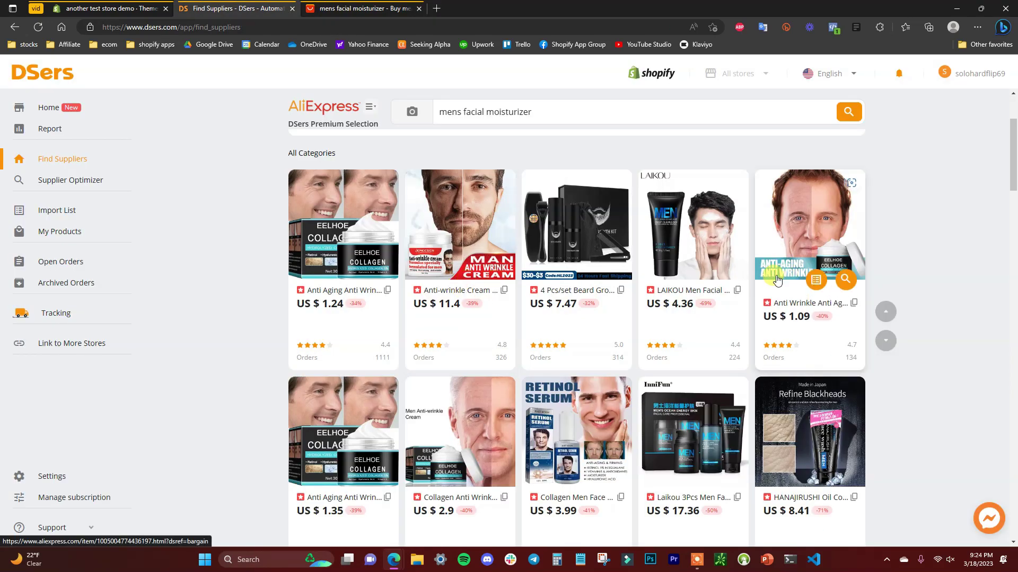
- Add the US $1.09 Anti Wrinkle Anti Aging cream from the supplier results to the Import List
click(816, 279)
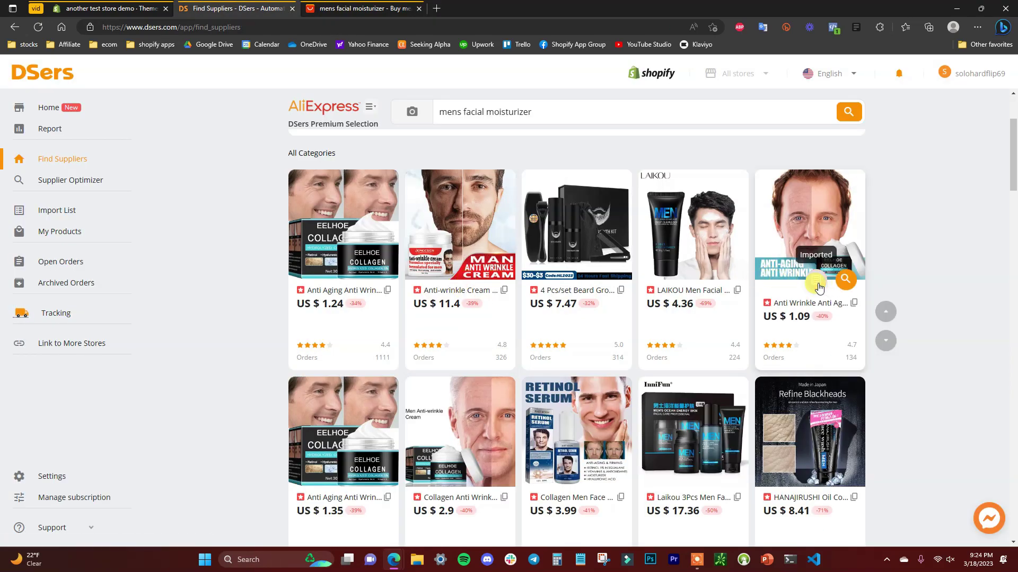
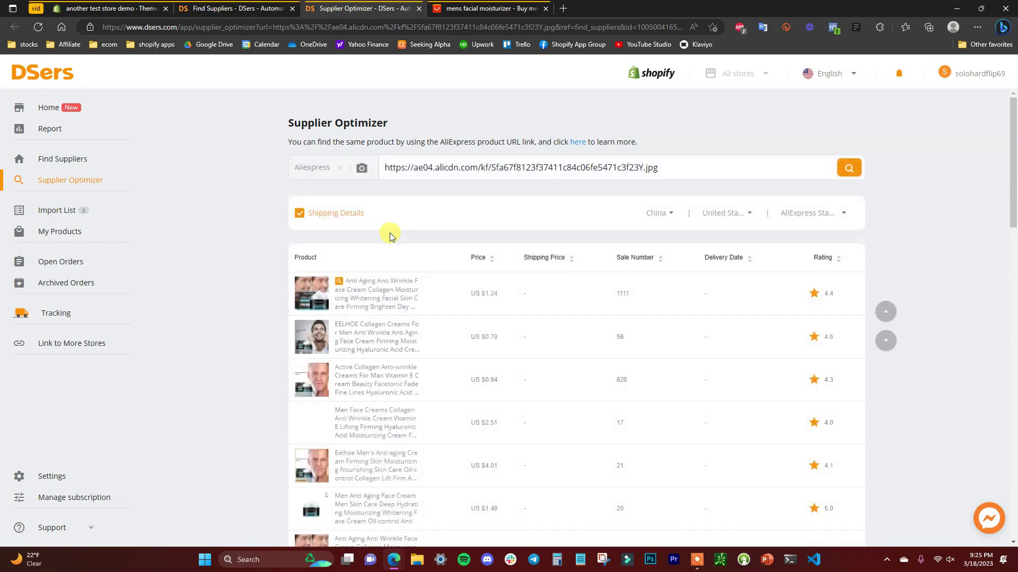
- Sort the Supplier Optimizer results by sale number, followed by rating from highest to lowest, and look through the suppliers
scroll(973, 323, down, 1)
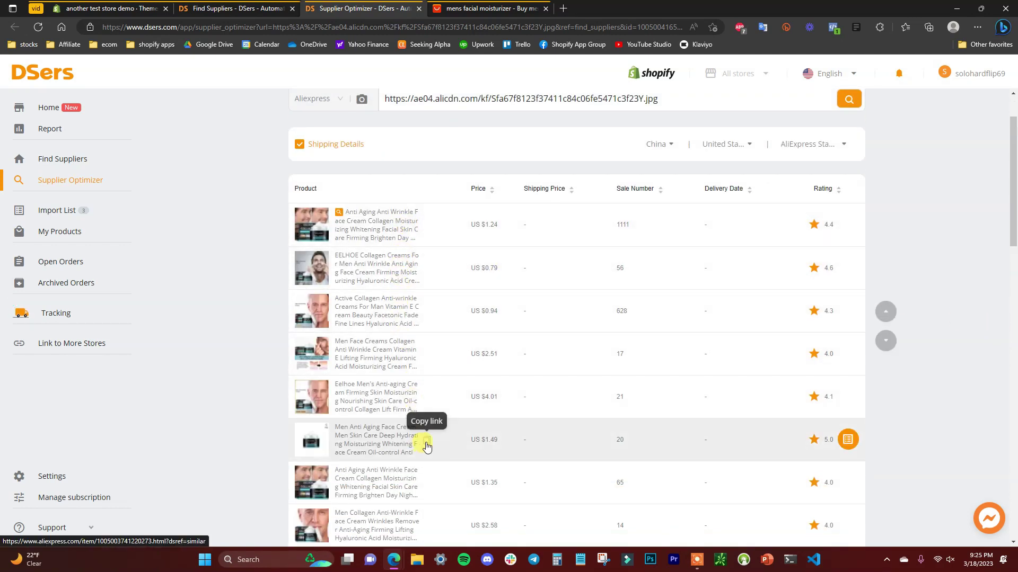
mouse_move(313, 258)
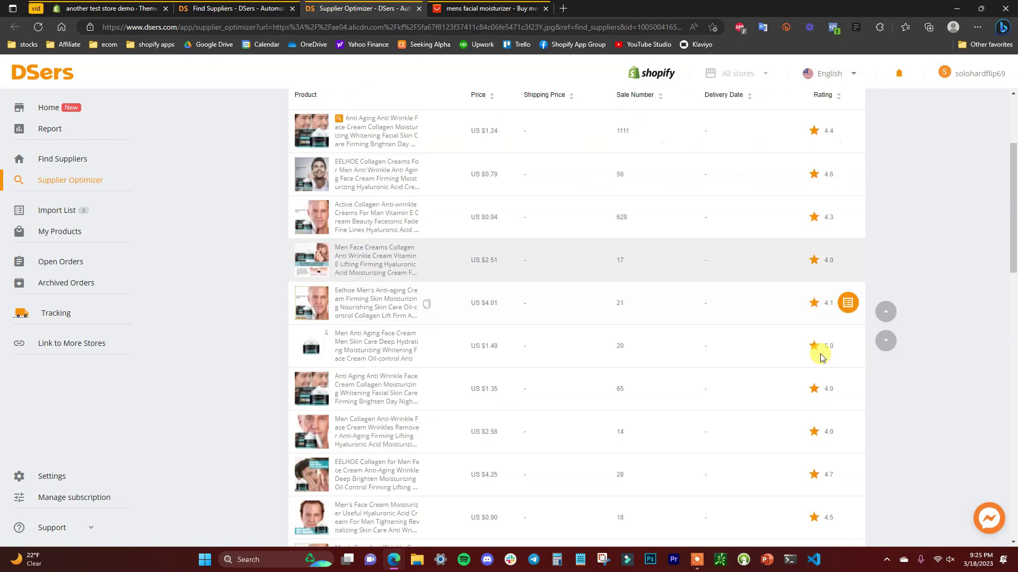
scroll(675, 261, down, 5)
scroll(674, 284, up, 5)
click(636, 189)
click(840, 194)
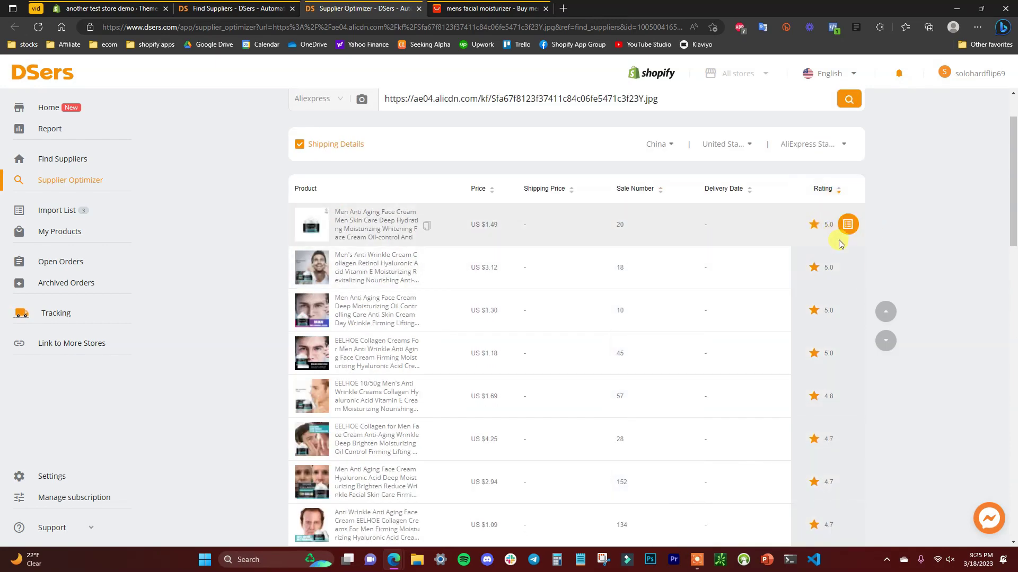
scroll(829, 314, down, 2)
scroll(818, 325, up, 2)
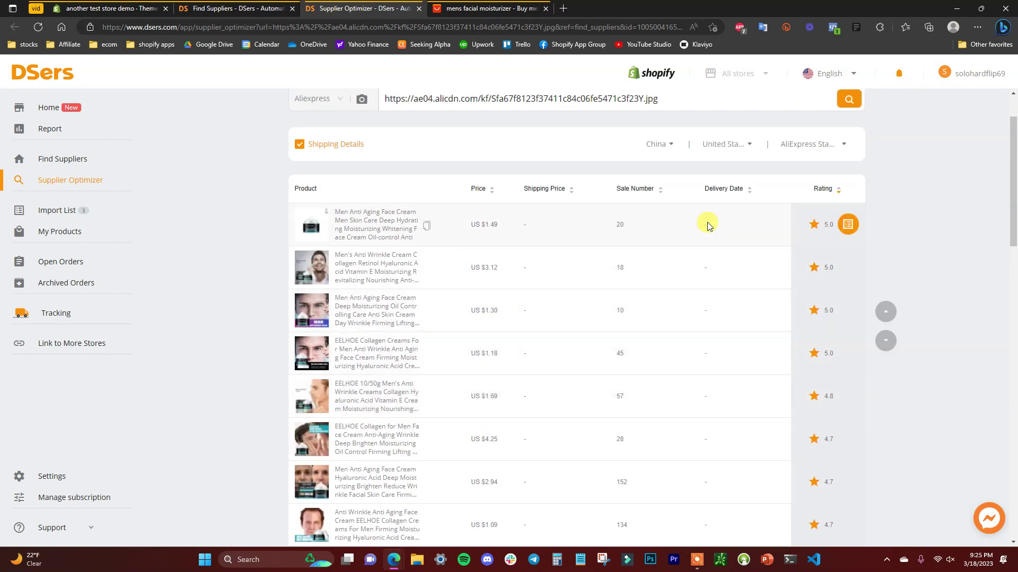
- Set the Supplier Optimizer's shipping method to AliExpress Premium Shipping
click(845, 149)
scroll(914, 199, down, 1)
scroll(859, 253, down, 3)
scroll(857, 249, down, 5)
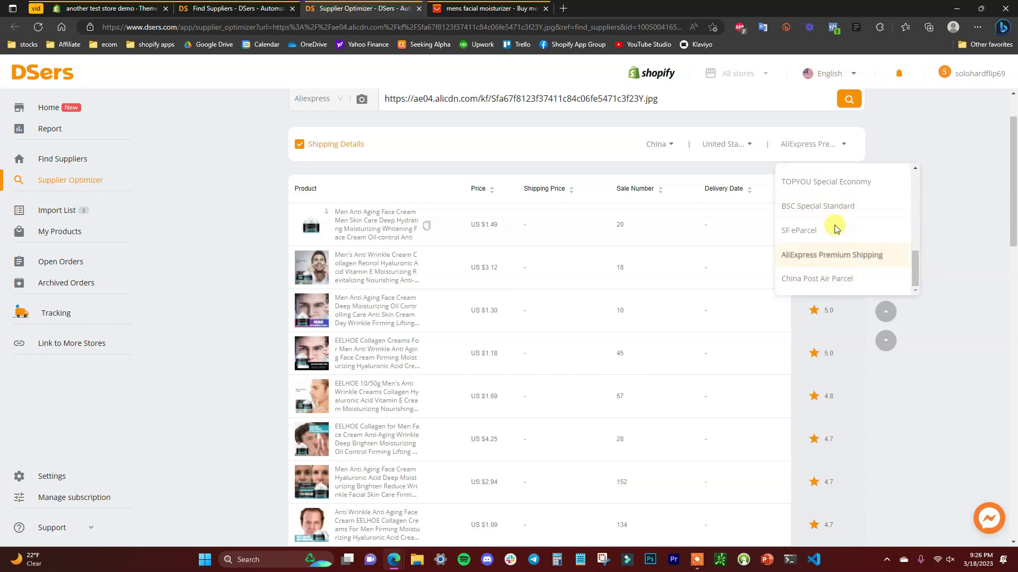
click(849, 247)
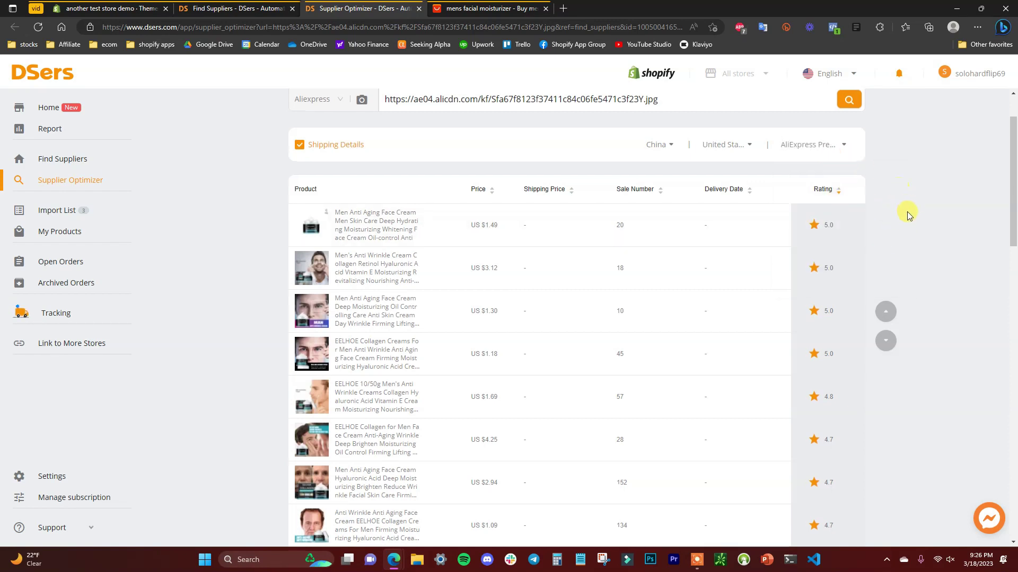
- Examine the Supplier Optimizer's product list and the link field used for finding the same product by URL
scroll(874, 249, up, 2)
scroll(901, 318, down, 4)
scroll(954, 326, down, 1)
scroll(978, 331, up, 1)
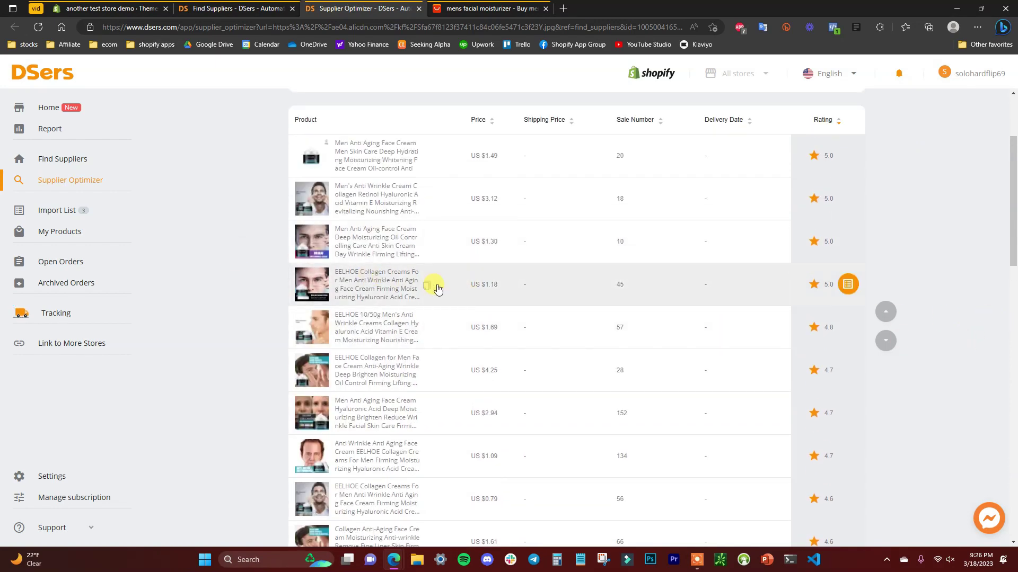
scroll(445, 298, up, 3)
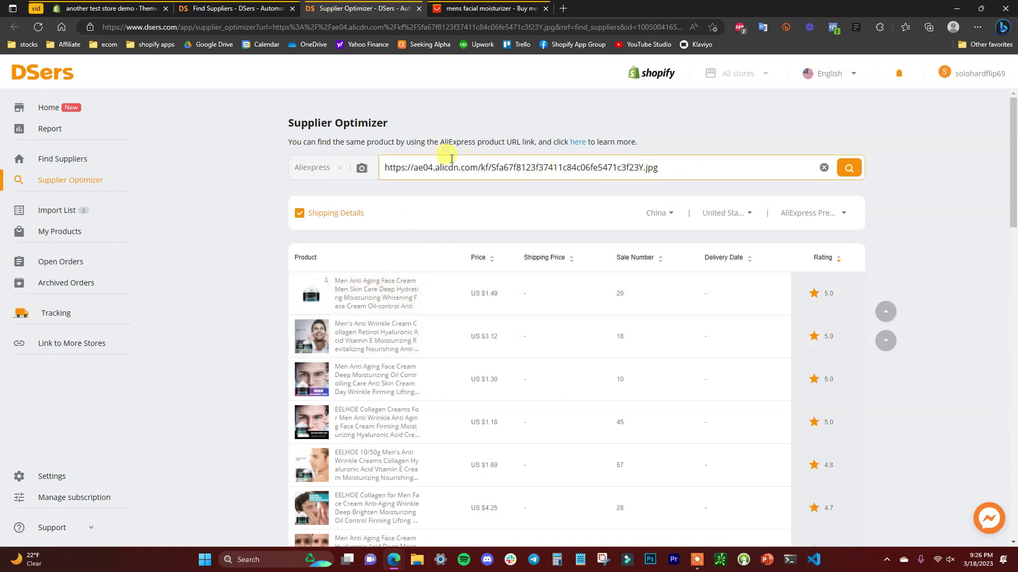
drag(418, 140, 525, 143)
click(679, 168)
drag(678, 168, 406, 169)
click(904, 187)
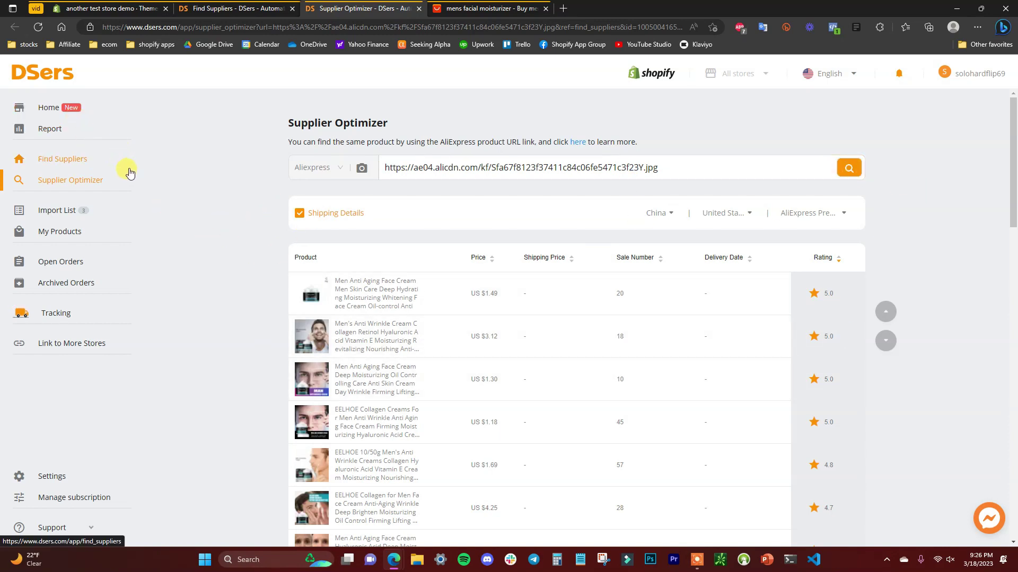
- Open the Import List, select all its products and clear the selection again
click(61, 214)
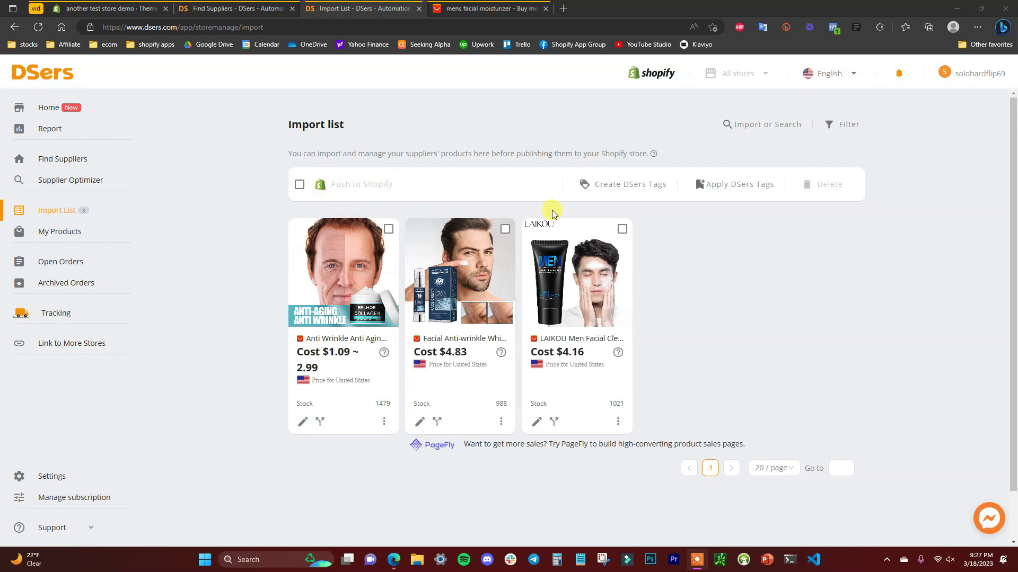
click(300, 184)
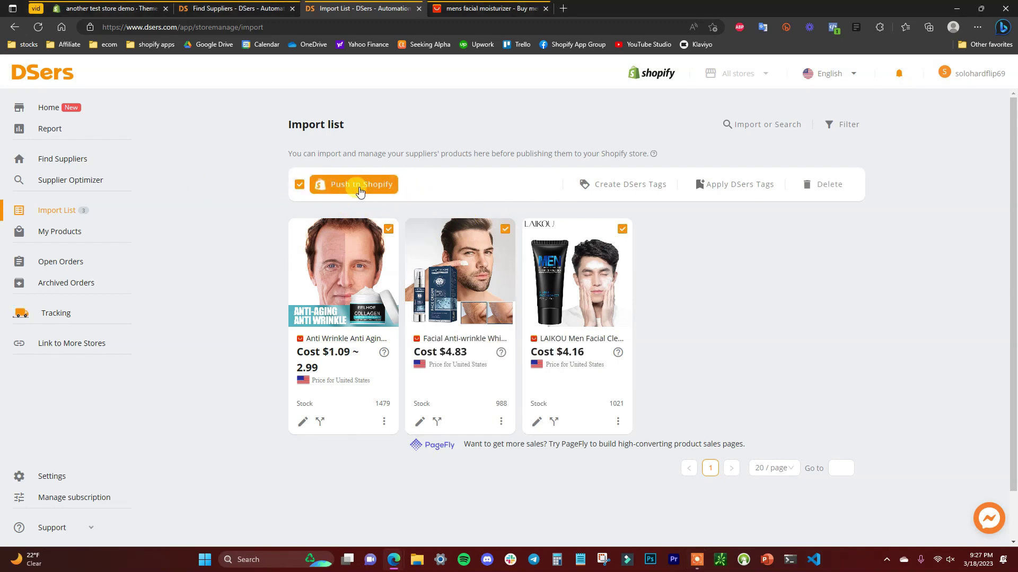
click(299, 184)
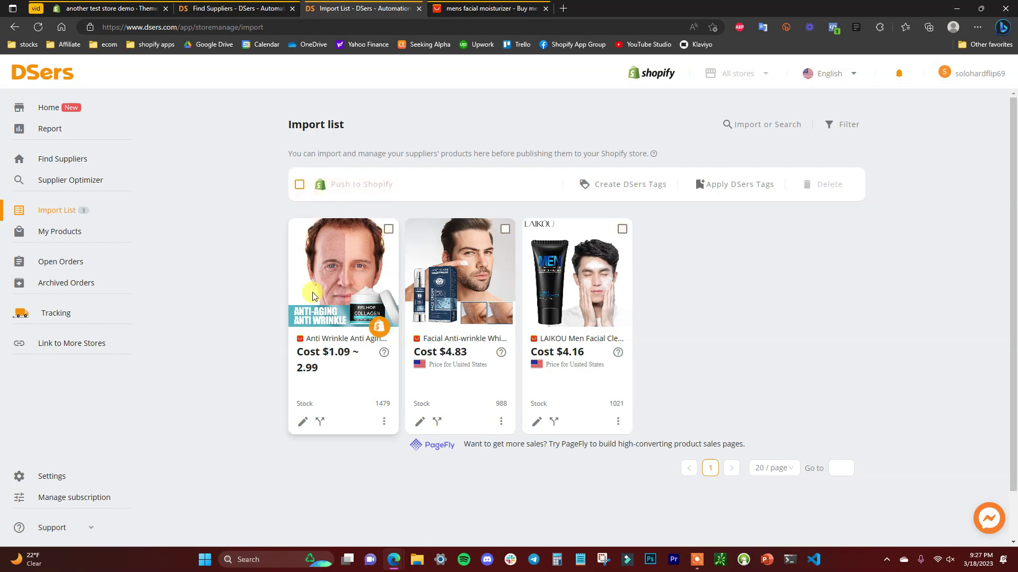
- Retitle the Anti Wrinkle Anti Aging cream as Men's Collagen Anti Wrinkle Cream and check which store collections it can be assigned to
click(303, 423)
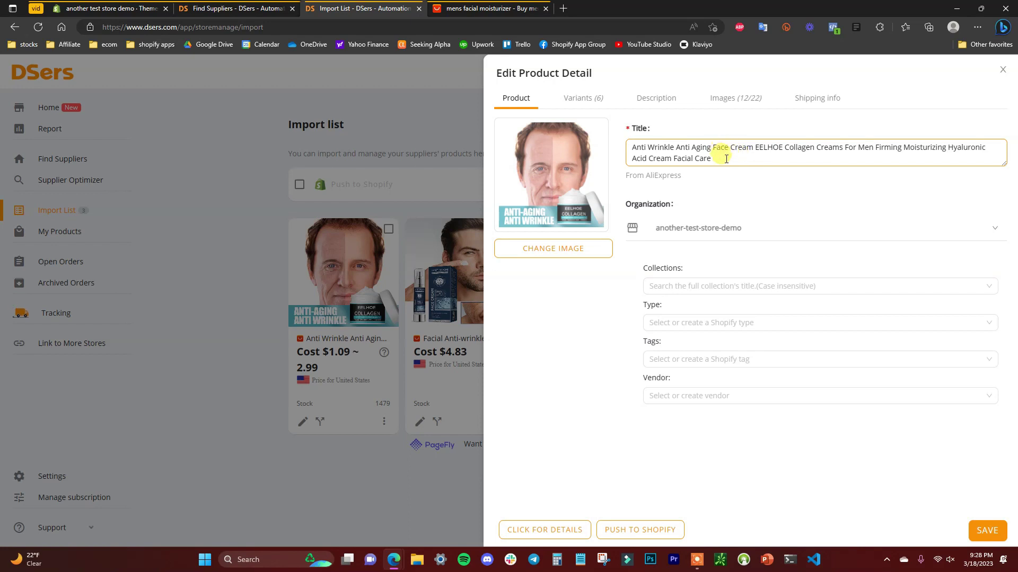
drag(726, 158, 634, 137)
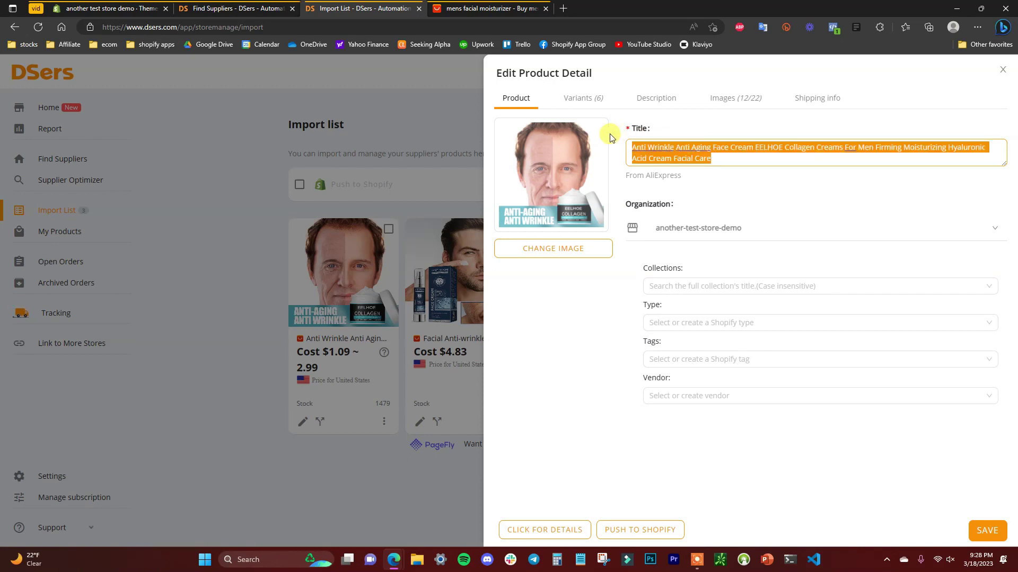
text(Men)
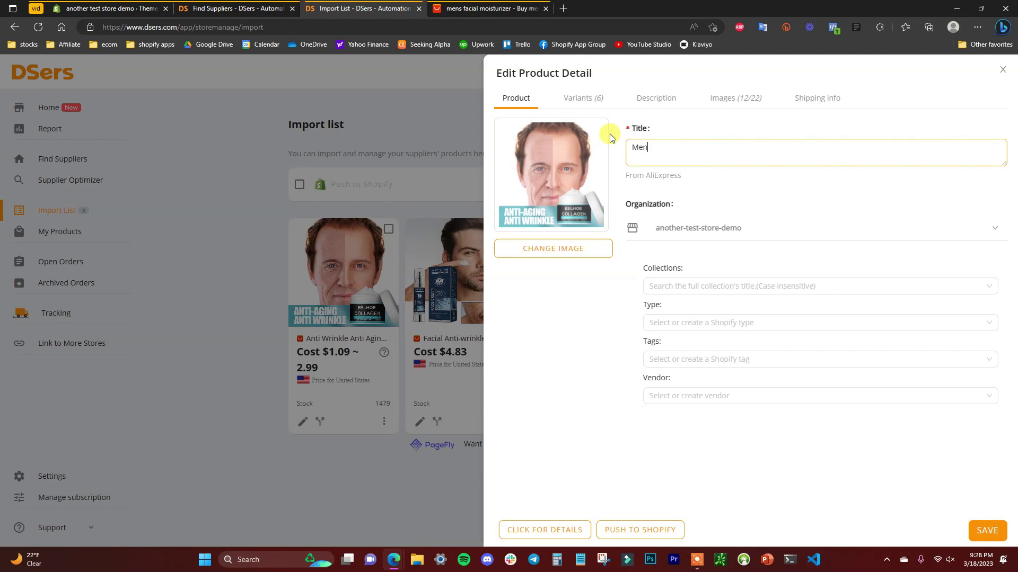
text('s)
text(Collagen Anti Wrinkle Cream)
click(767, 190)
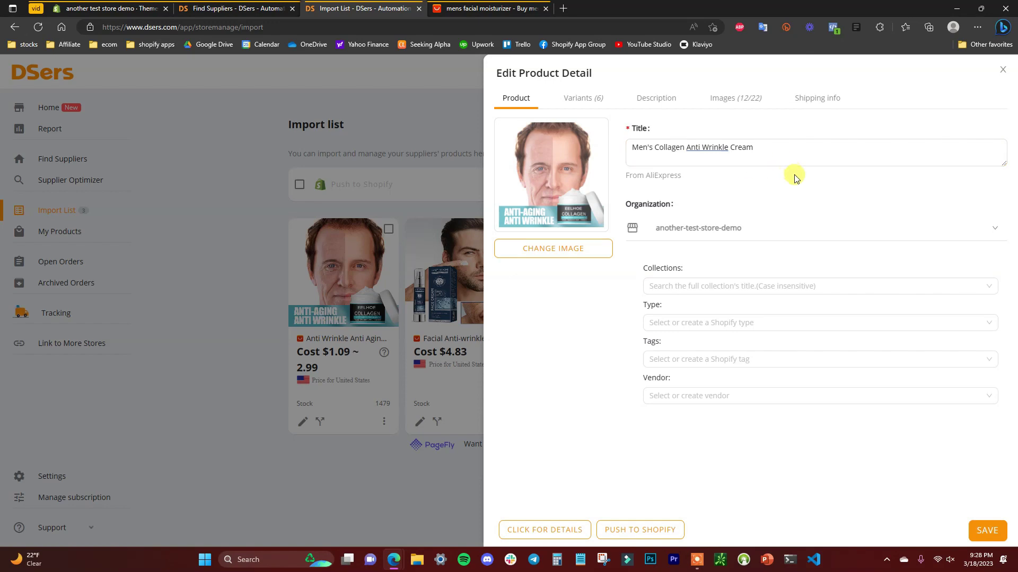
click(988, 286)
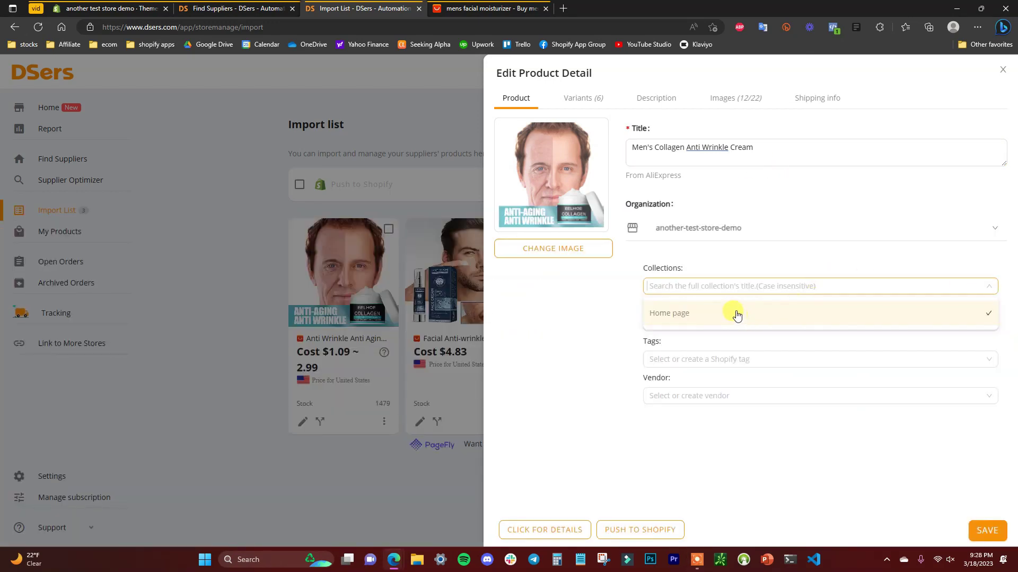
click(619, 336)
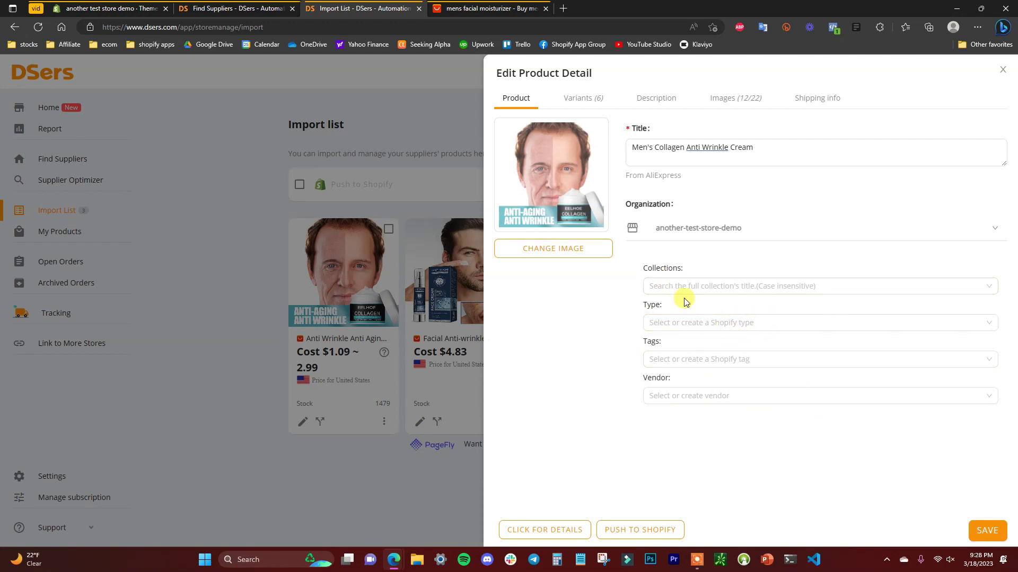
- Delete all of the product's variants except the $2.99 "50g with box" variant
click(572, 108)
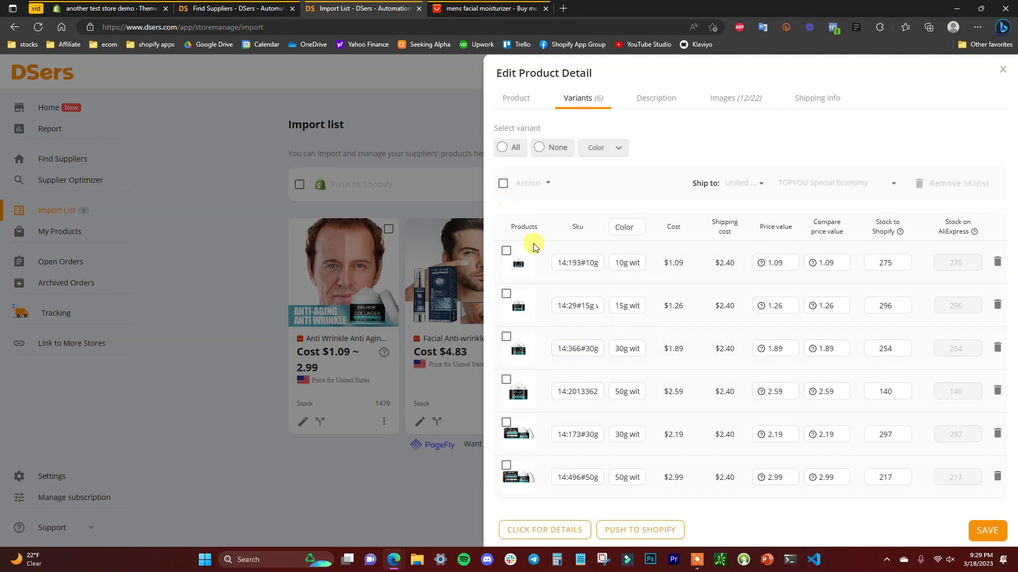
click(503, 184)
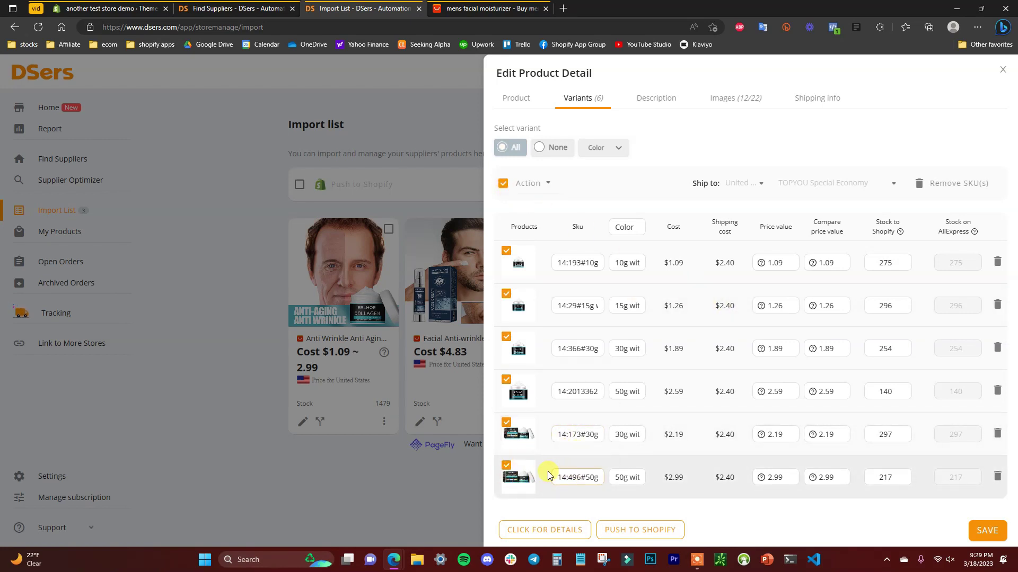
click(506, 466)
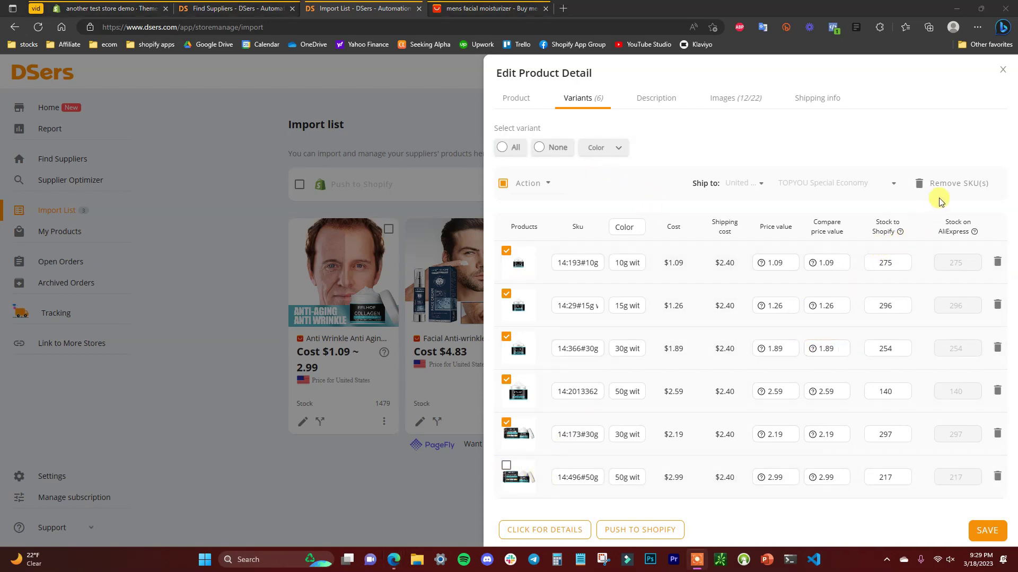
click(967, 186)
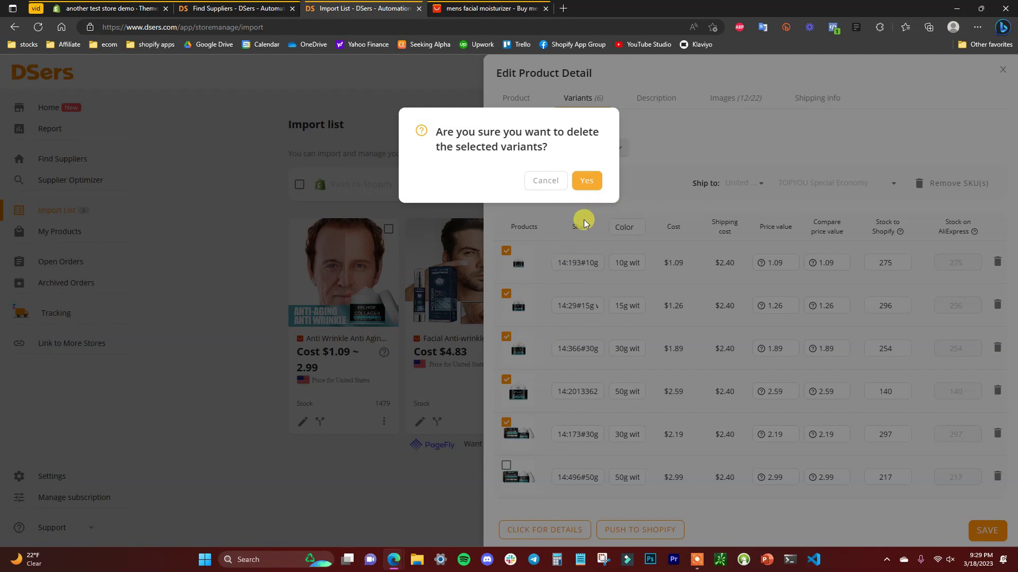
click(588, 182)
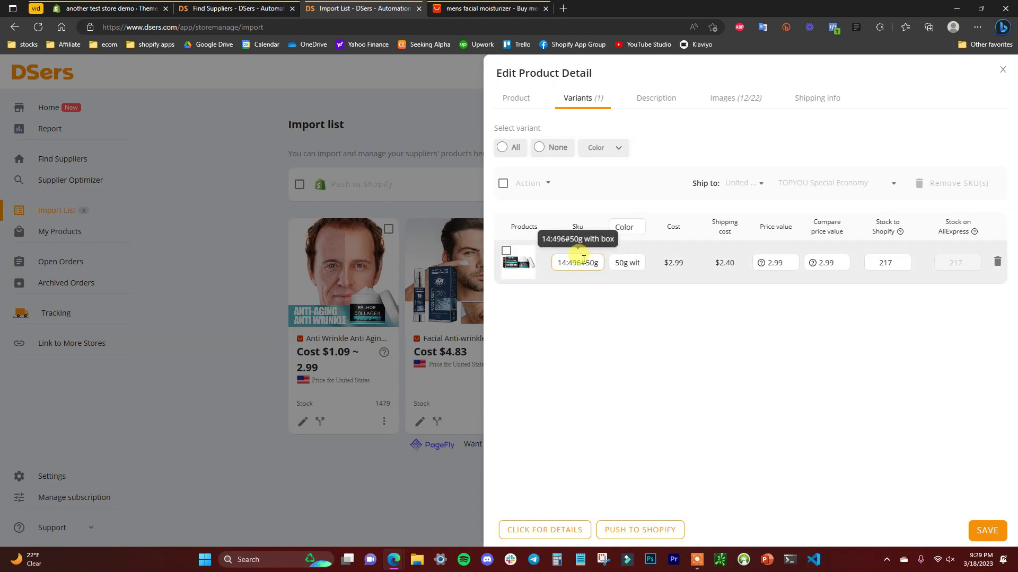
- Check the remaining variant's SKU and color name, and set its price and compare price to 19.99
drag(577, 262, 645, 297)
click(645, 297)
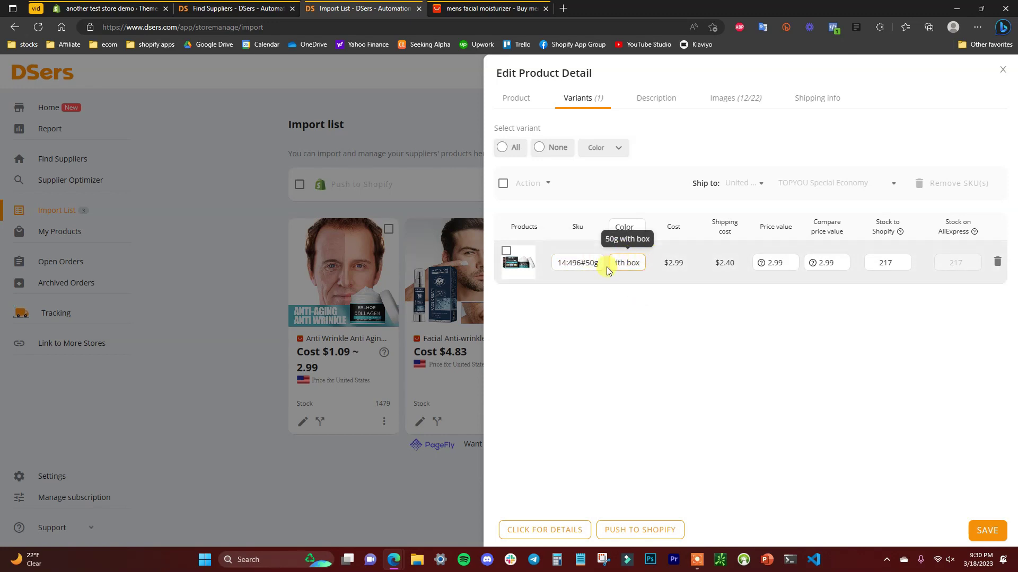
click(642, 298)
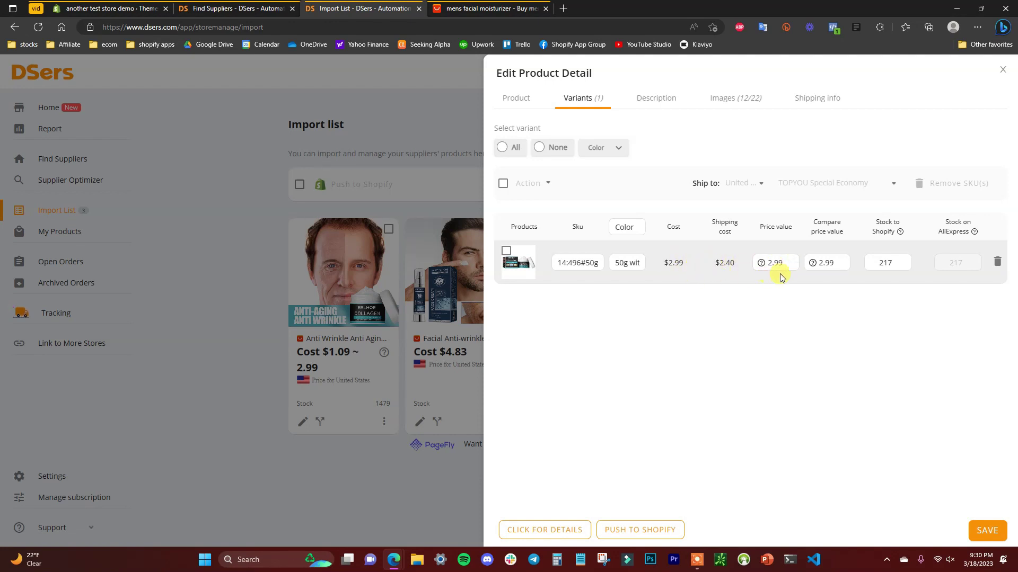
click(811, 271)
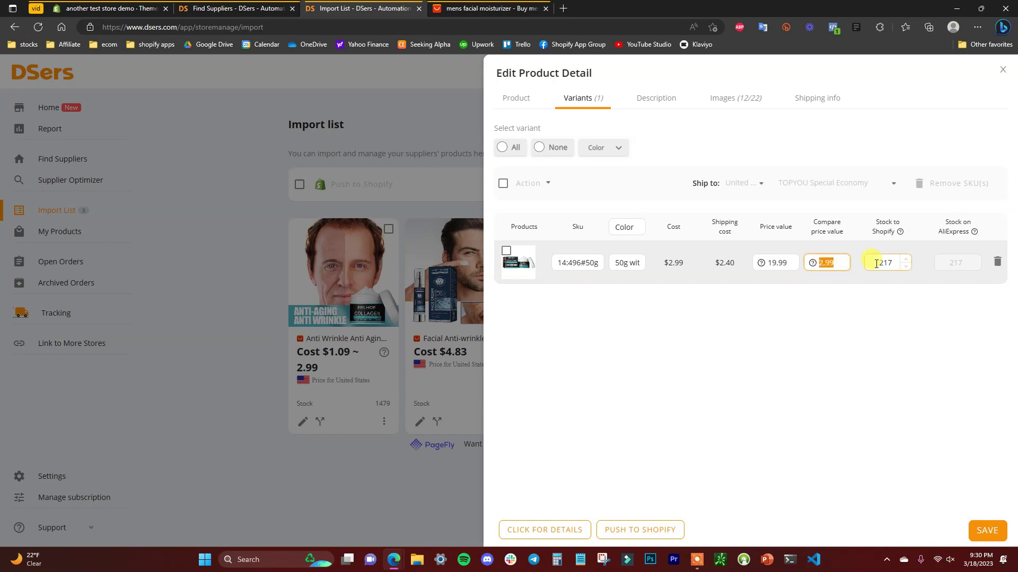
click(867, 341)
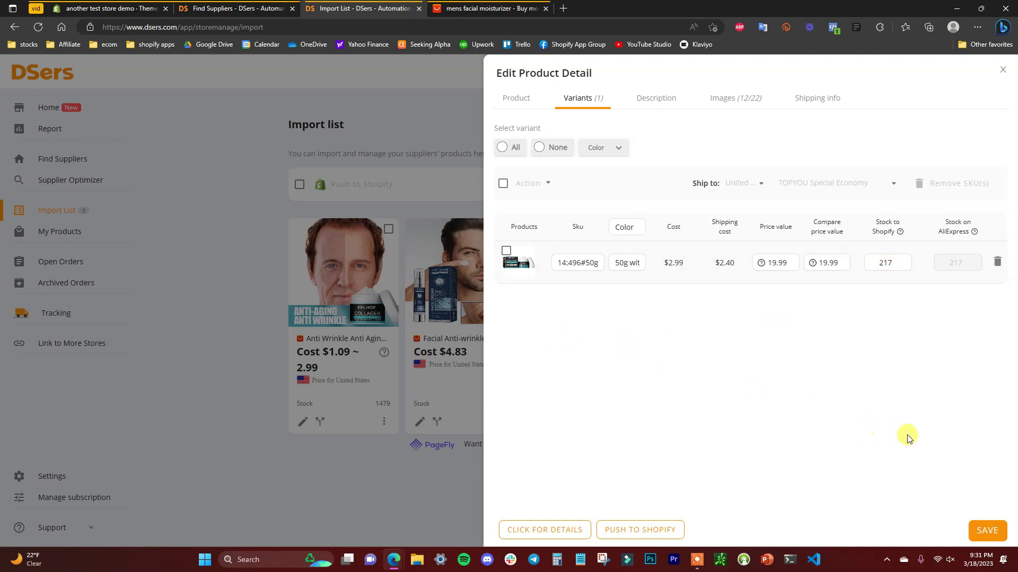
- Replace the whole Specifications text in the product description with the heading "description" and a Lorem ipsum paragraph
click(660, 105)
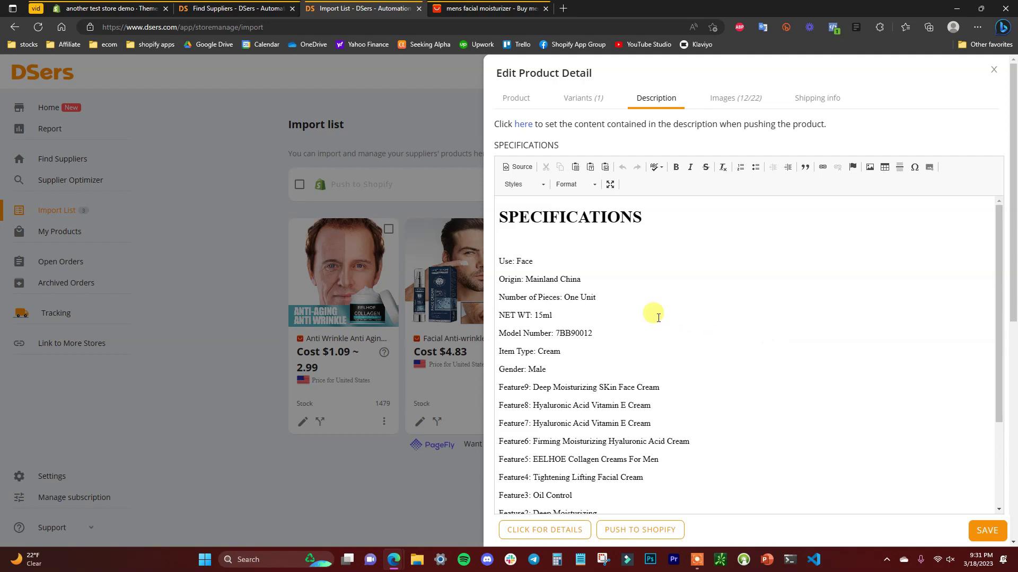
scroll(673, 318, down, 5)
scroll(697, 342, up, 8)
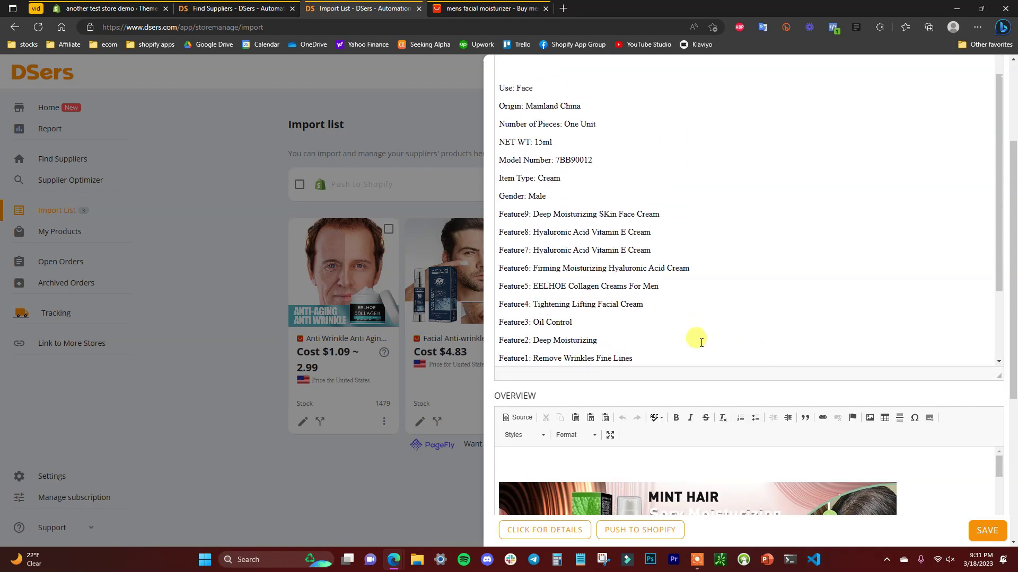
scroll(619, 222, down, 6)
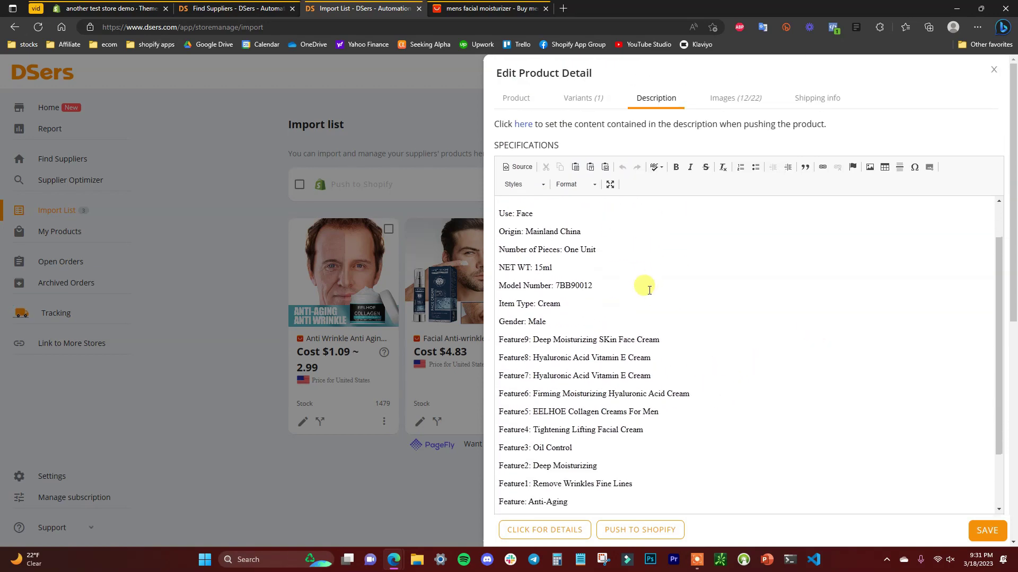
scroll(669, 309, up, 6)
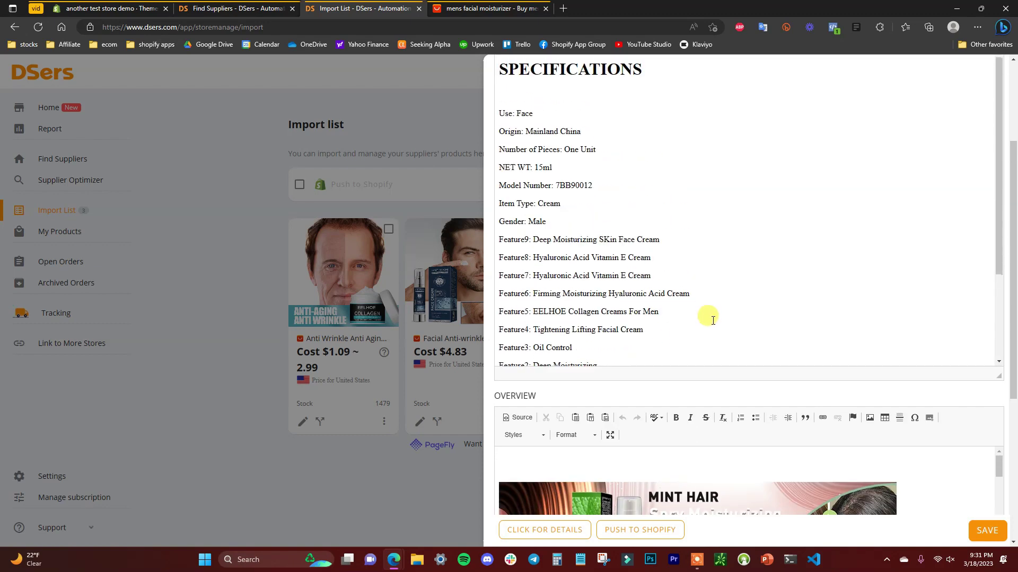
scroll(663, 309, down, 5)
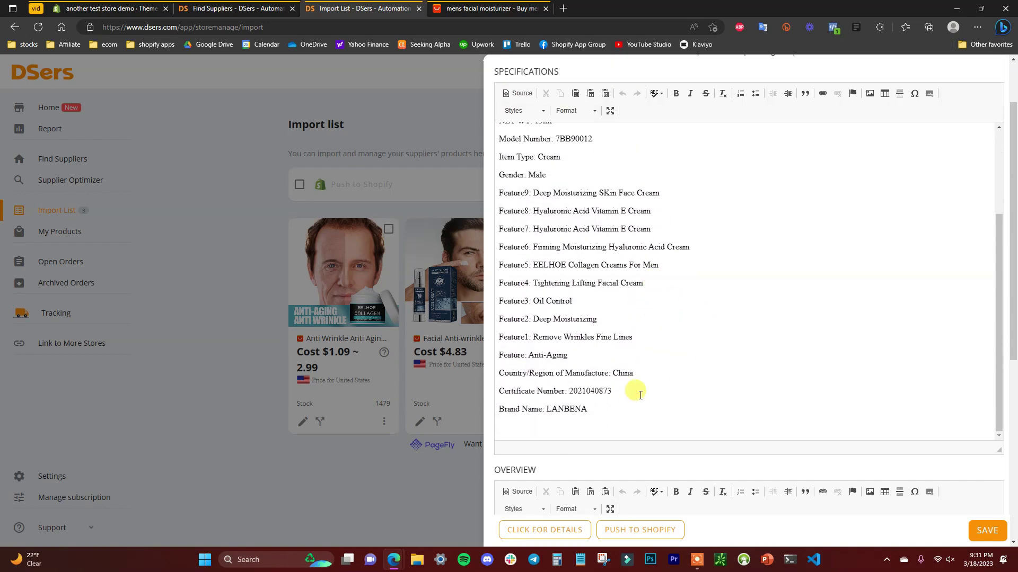
drag(618, 411, 484, 95)
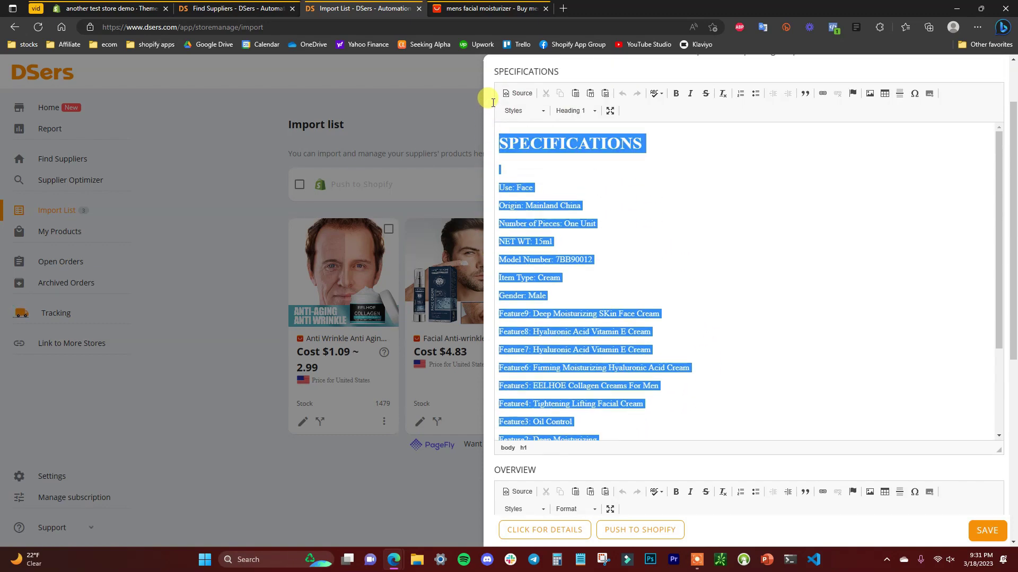
key(BackSpace)
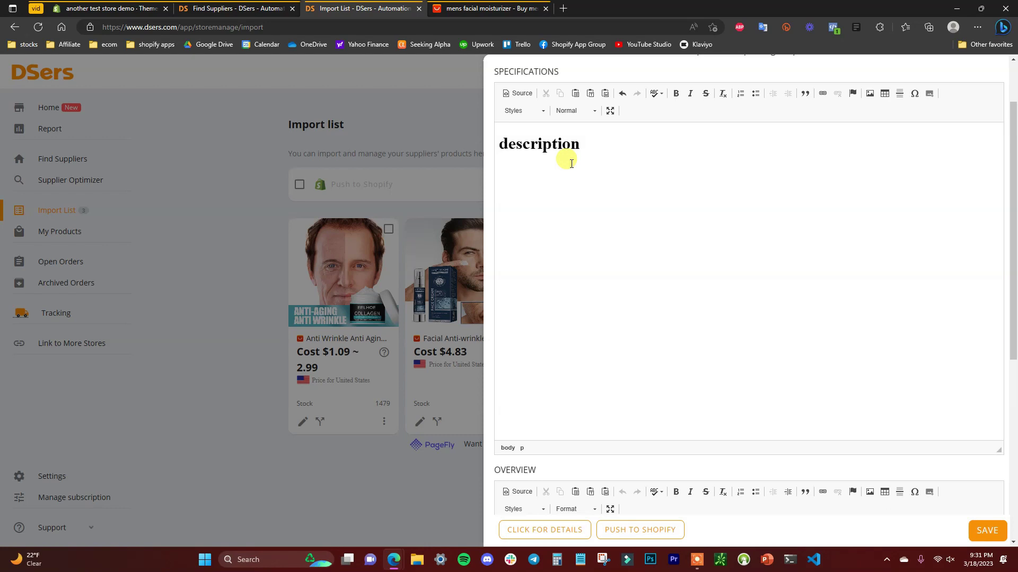
text(Lorem ipsum dolor sit amet, consectetur adipiscing elit. Vivamus accumsan, ligula nec commodo vestibulum, augue augue mollis ante, id placerat felis mauris ac turpis. Phasellus vitae mi turpis. Sed blandit bibendum ante, ac condimentum leo placerat non. Donec nulla elit, dictum et vehicula in, molestie non ante. Praesent dignissim auctor lacus, in eleifend orci fermentum non. Aenean urna nisl, varius sit amet tellus eget, blandit convallis mi. Curabitur pretium faucibus urna ac vehicula. Aliquam sed justo eget orci tincidunt ultrices a eu felis. Integer purus purus, mattis at massa et, imperdiet consectetur erat. In efficitur dolor neque, ac sodales justo lobortis eget. Nunc consequat placerat nulla at vulputate. Nullam sed egestas mi, quis viverra libero. Mauris mauris orci, tincidunt eu feugiat in, elementum sed nisl.)
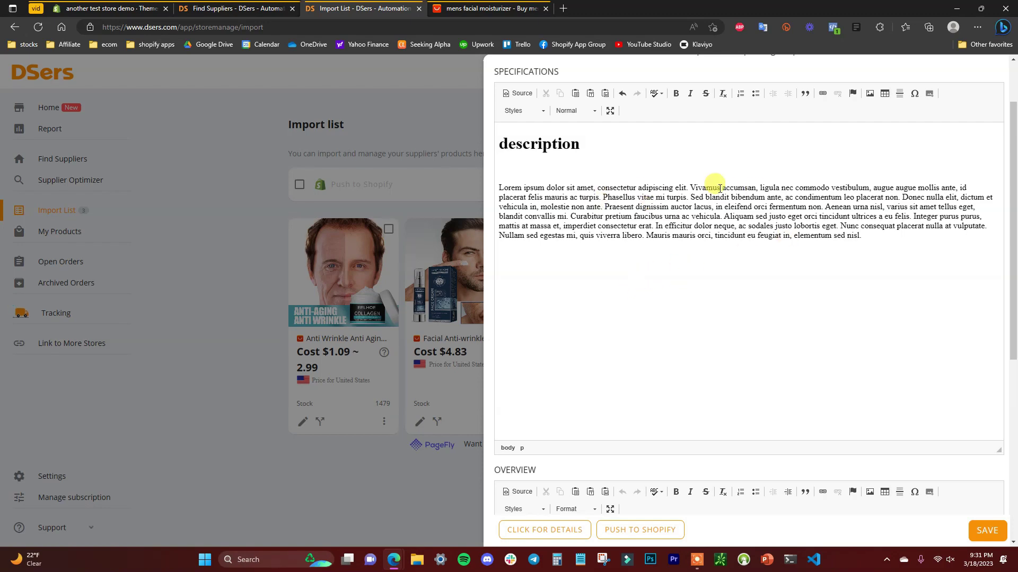
- Examine the supplier's banner and text in the description's Overview section and review the rewritten Specifications
scroll(692, 240, down, 4)
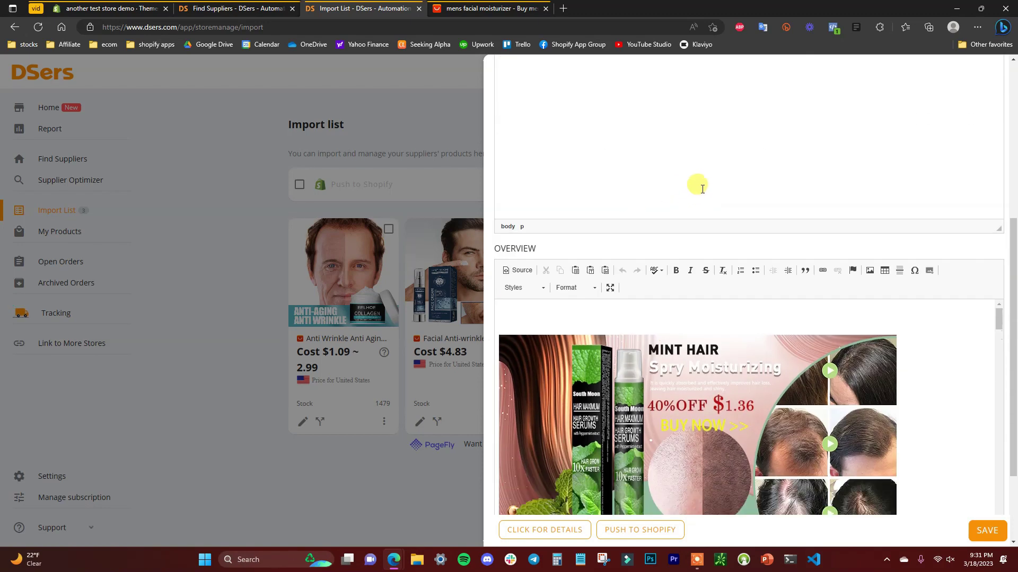
scroll(709, 185, down, 6)
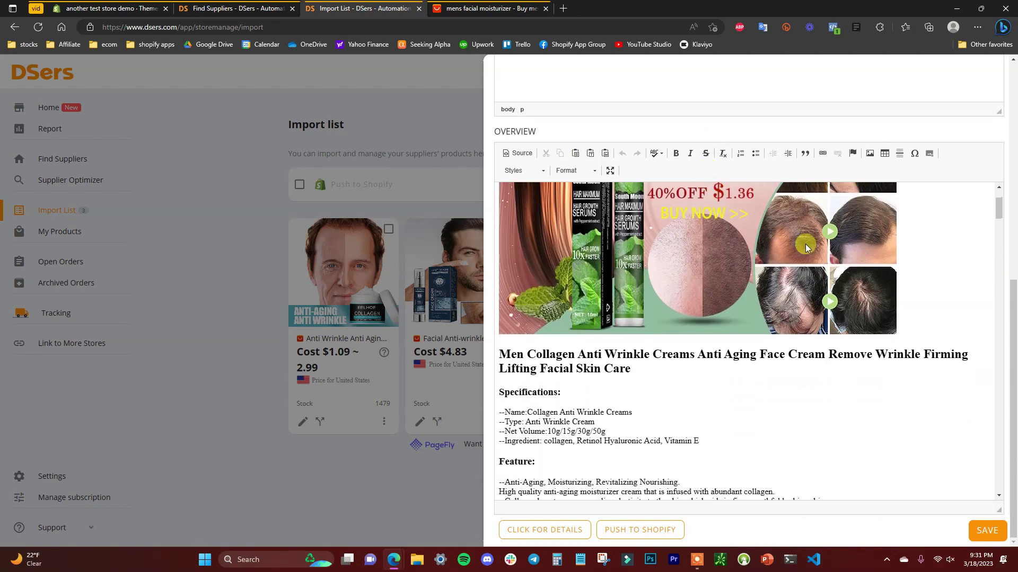
scroll(1014, 302, up, 5)
scroll(1014, 334, down, 5)
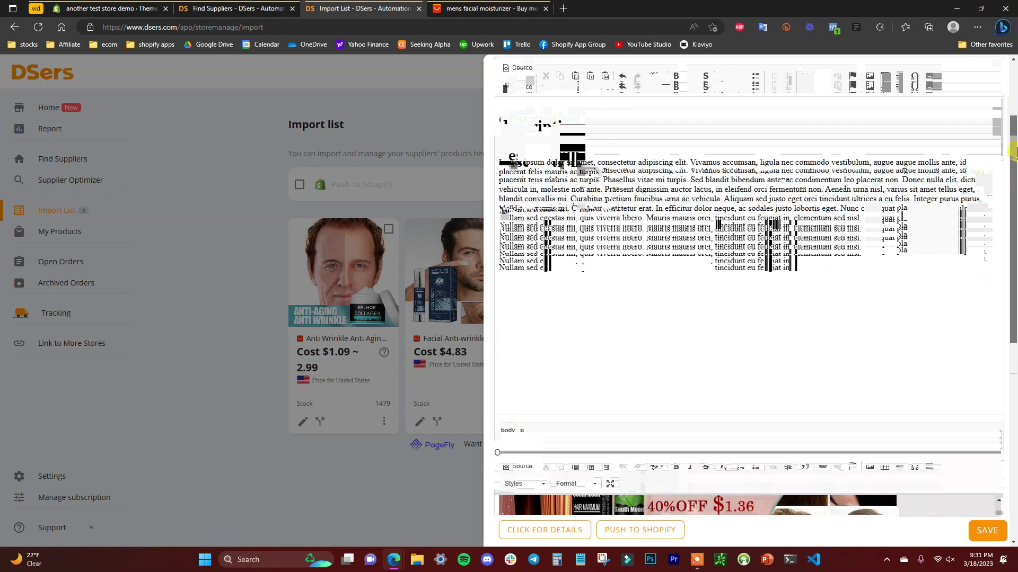
drag(1000, 207, 981, 159)
scroll(730, 364, up, 8)
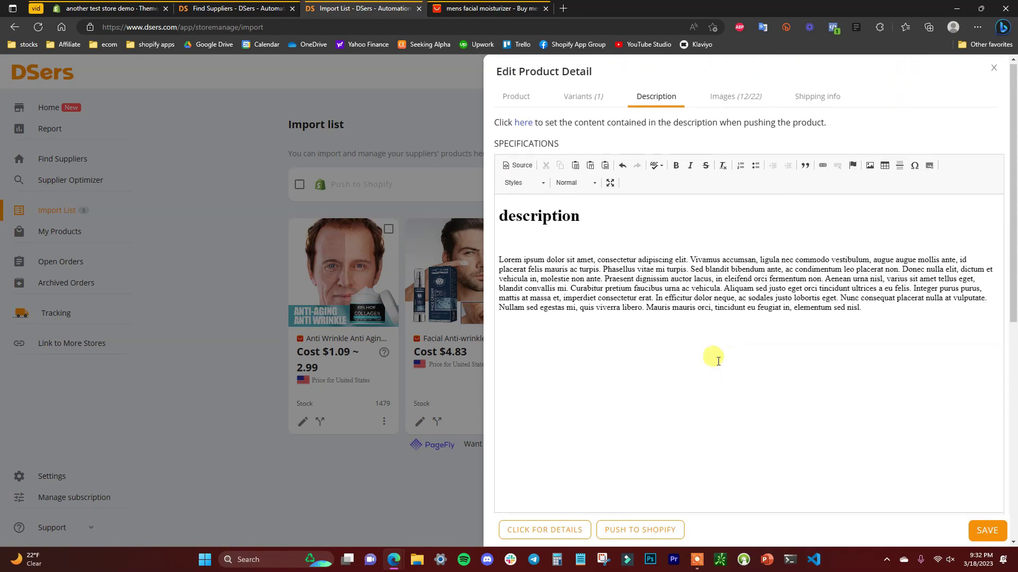
scroll(716, 391, down, 6)
scroll(684, 419, up, 2)
scroll(669, 441, up, 5)
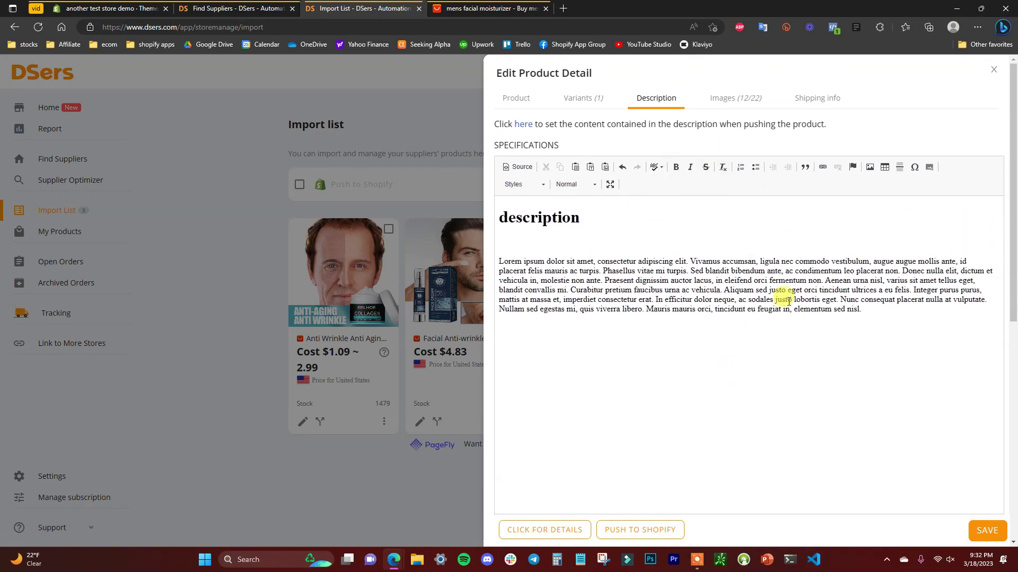
- Look through the product images that are checked for the Shopify media
click(736, 101)
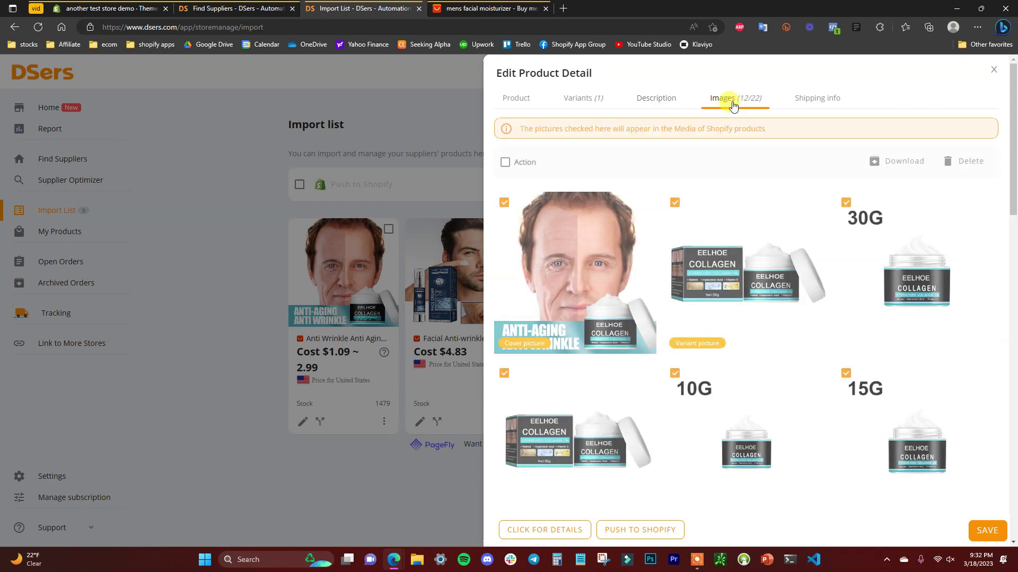
drag(1014, 196, 1014, 217)
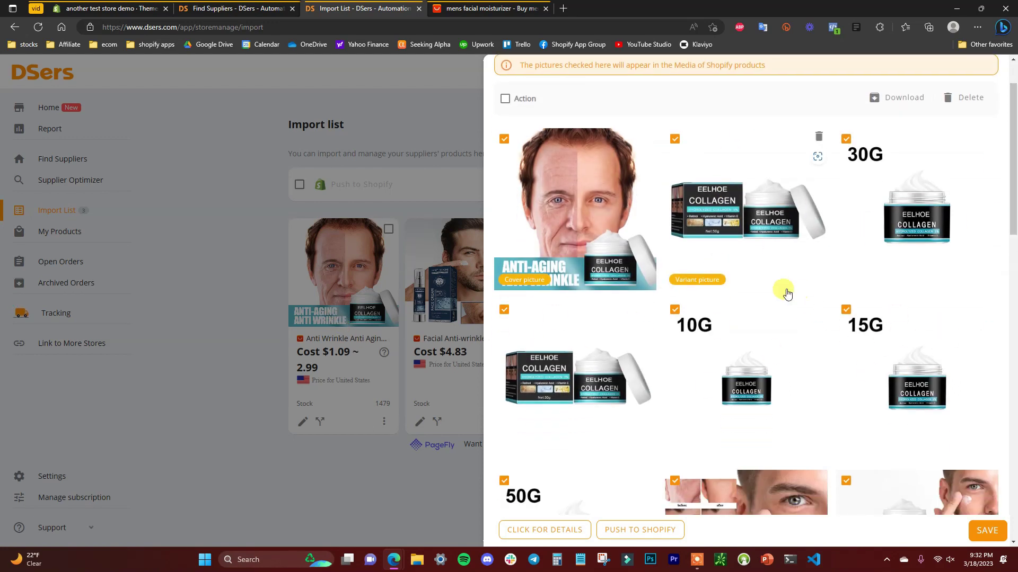
scroll(779, 411, down, 4)
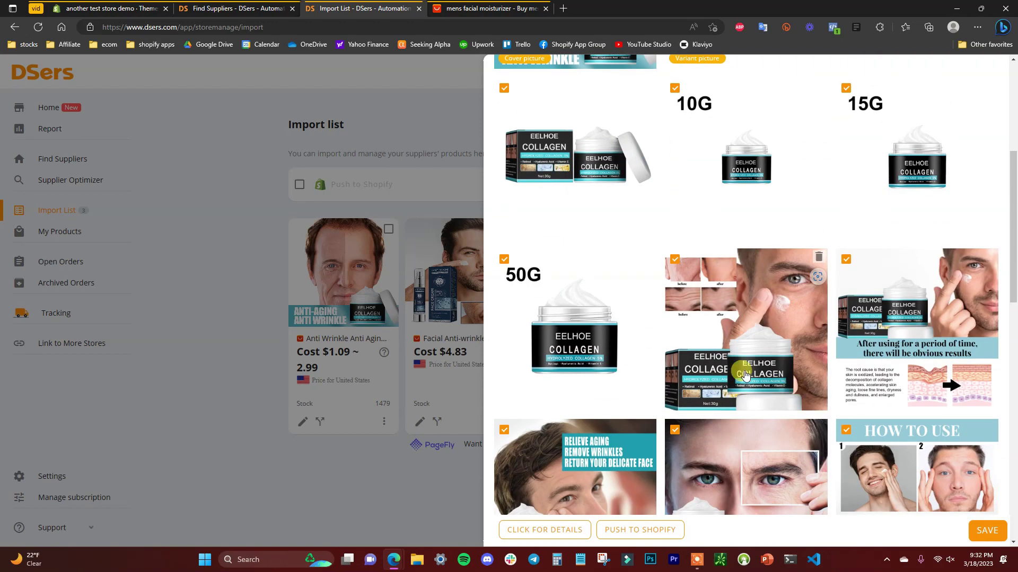
scroll(556, 311, up, 3)
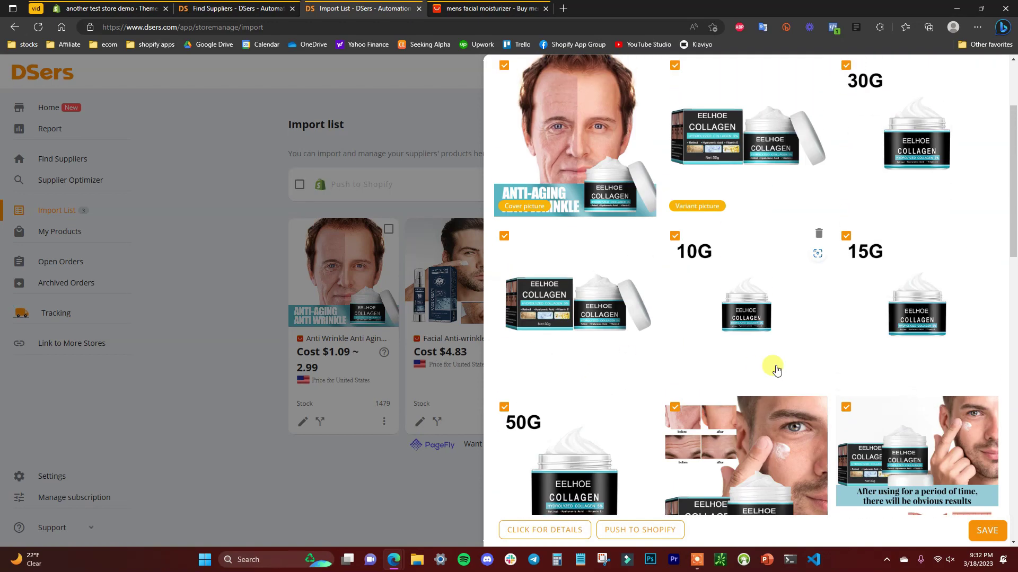
- Exclude the 10G, 15G, 30G and 50G jar images and the variant picture from the product's Shopify media
click(674, 235)
click(846, 236)
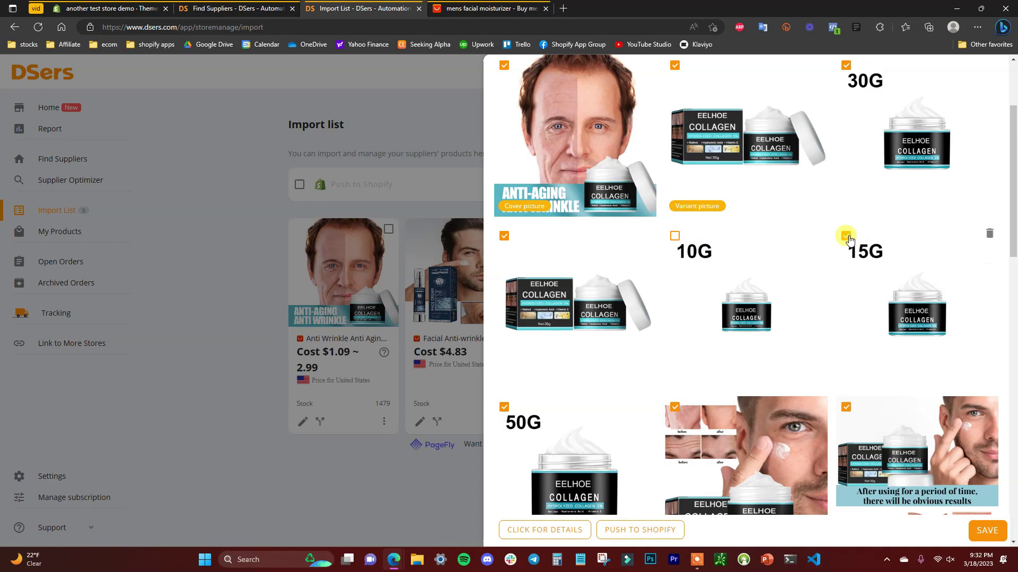
scroll(854, 307, up, 3)
click(846, 202)
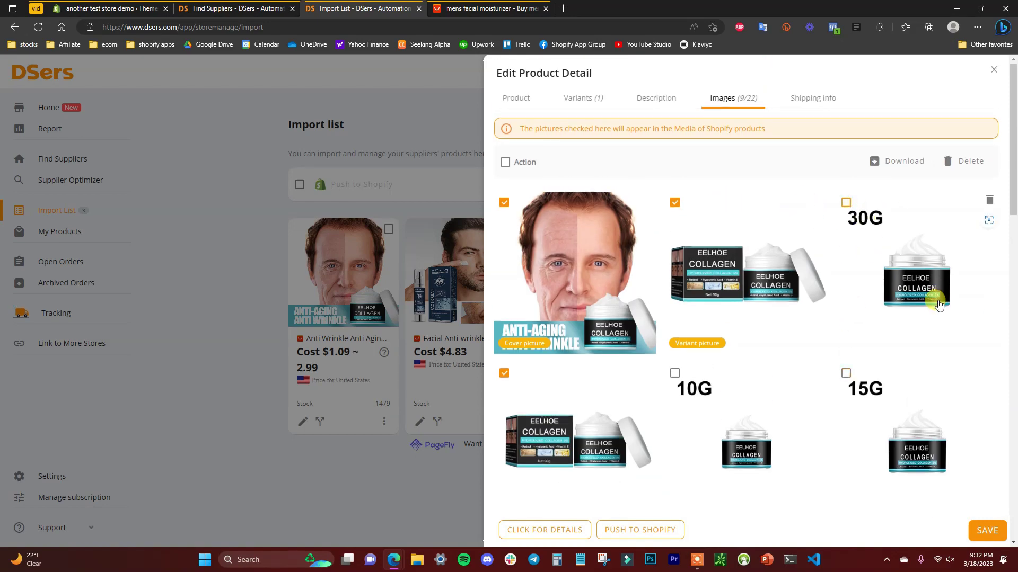
scroll(742, 344, down, 4)
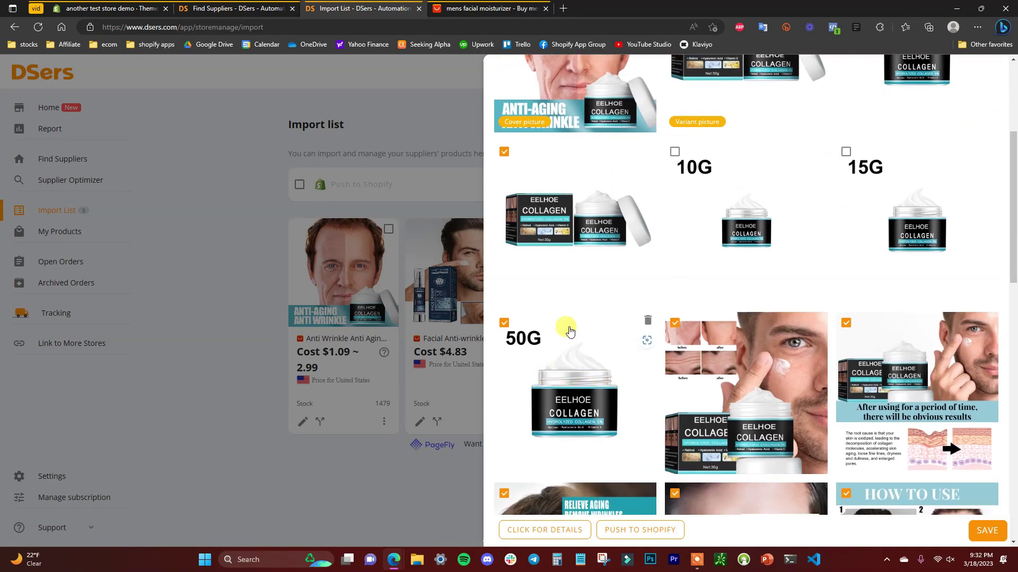
scroll(573, 350, up, 1)
click(504, 397)
scroll(518, 439, up, 2)
click(675, 203)
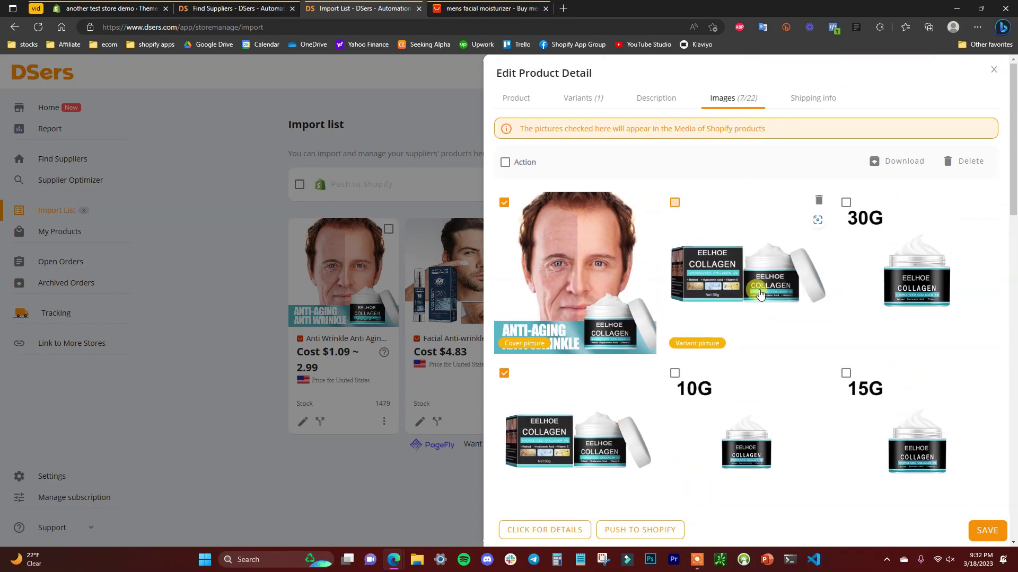
- Look through all remaining product images to check which are selected for the Shopify media
scroll(746, 263, down, 4)
scroll(661, 295, down, 3)
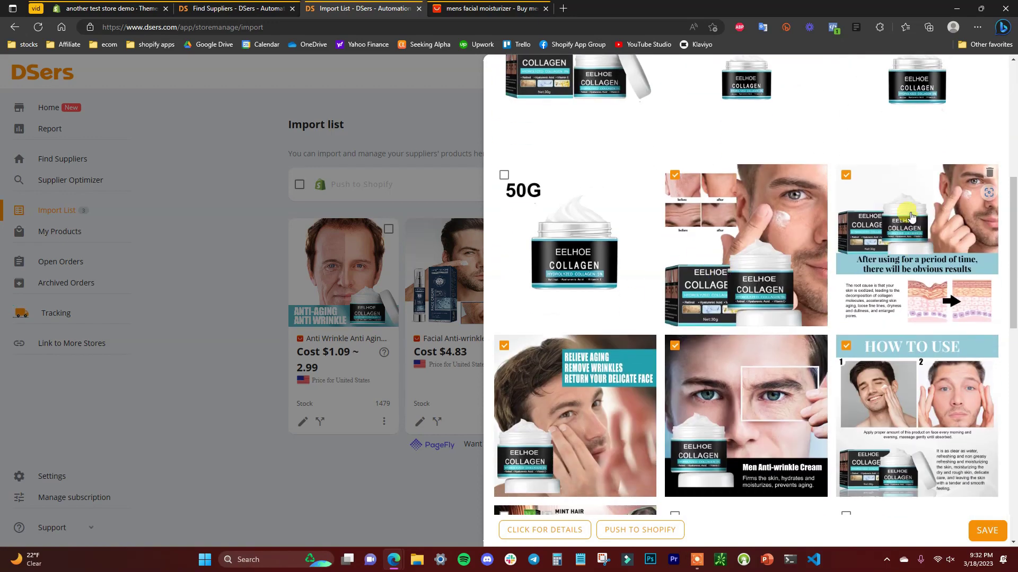
scroll(837, 233, down, 1)
scroll(778, 289, down, 2)
scroll(778, 289, down, 1)
scroll(860, 262, down, 3)
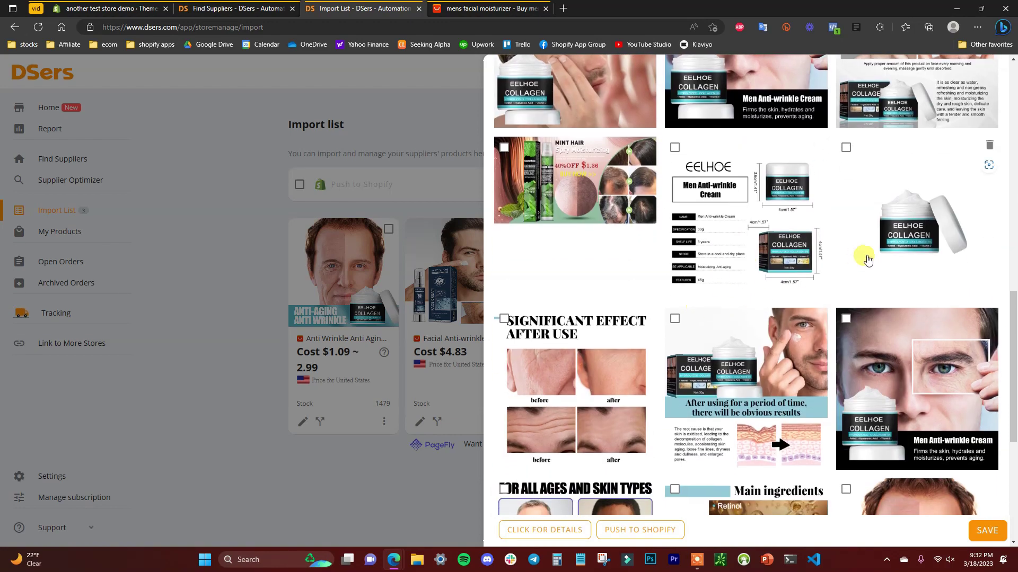
scroll(860, 262, down, 6)
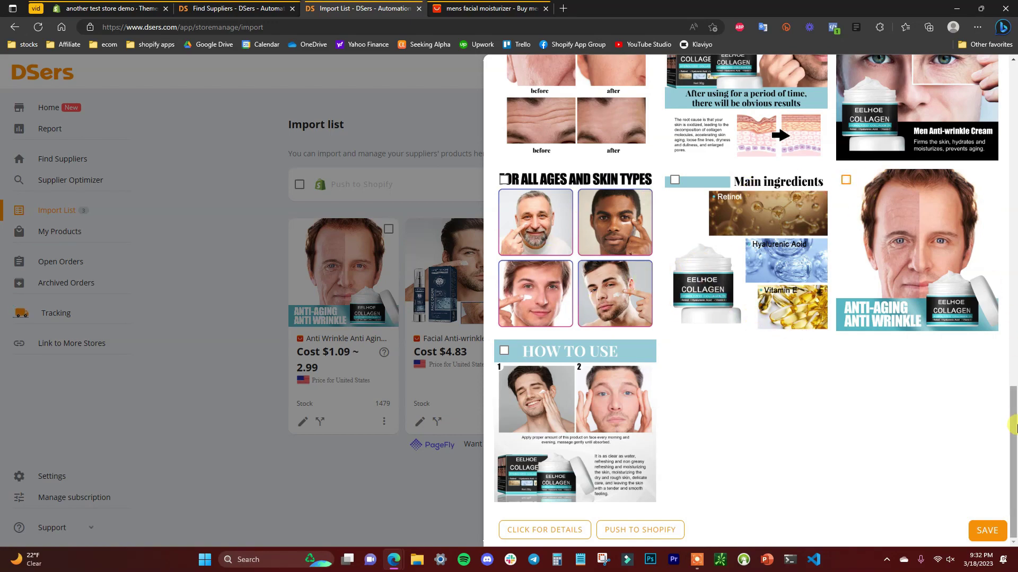
scroll(845, 184, up, 10)
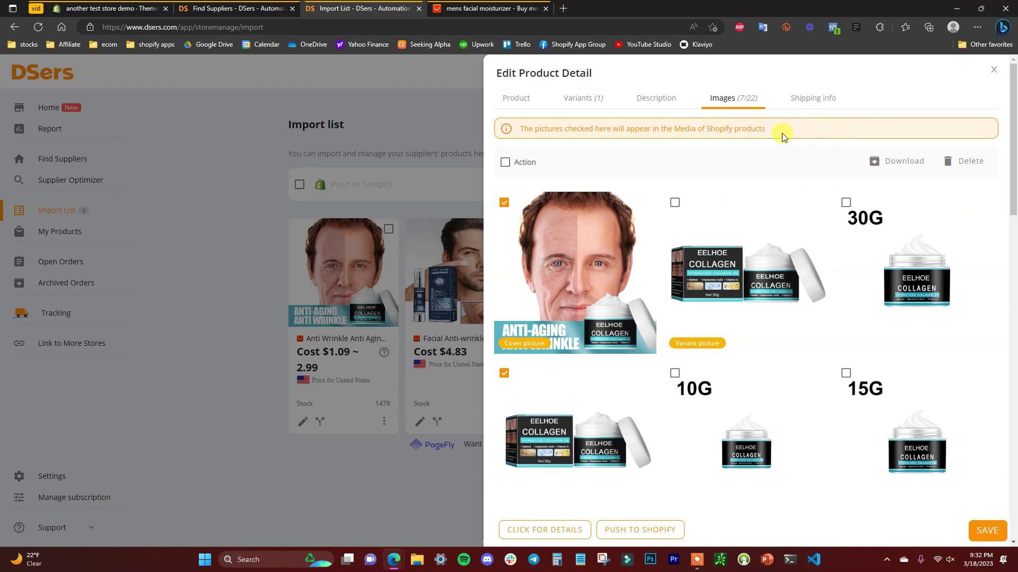
- Look up the product's shipping options for the United States, and save the edited product details
click(828, 103)
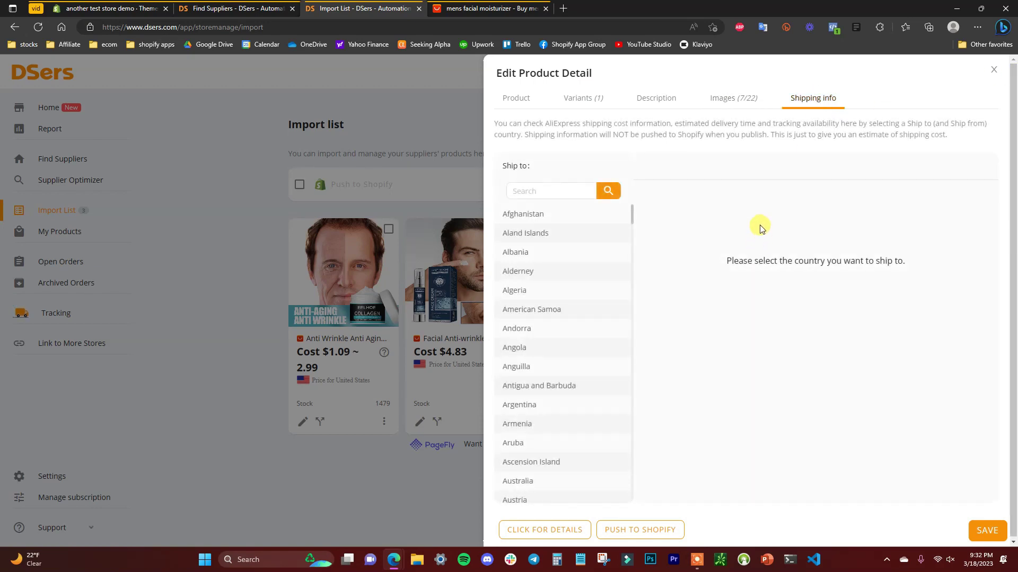
click(576, 189)
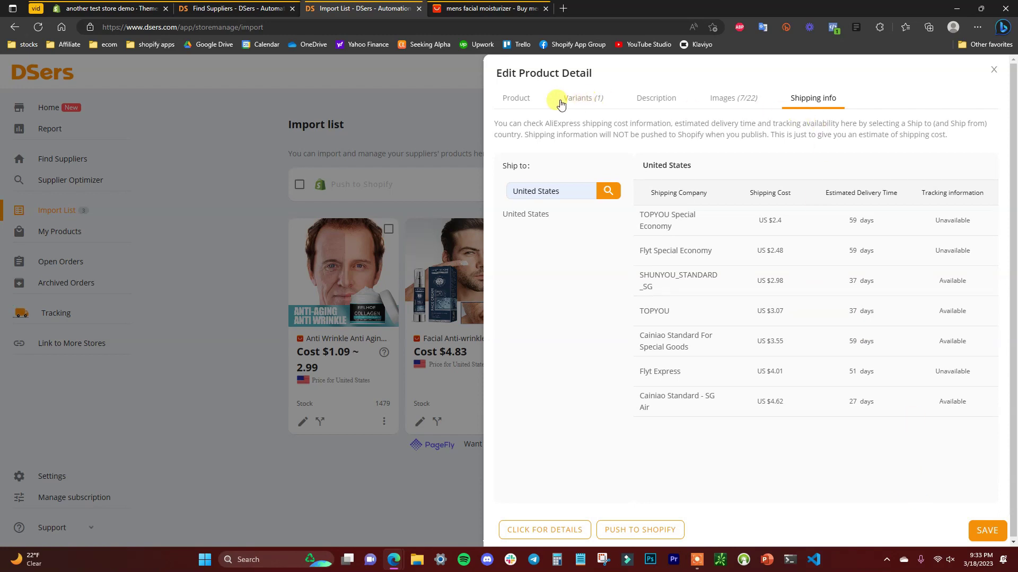
click(528, 104)
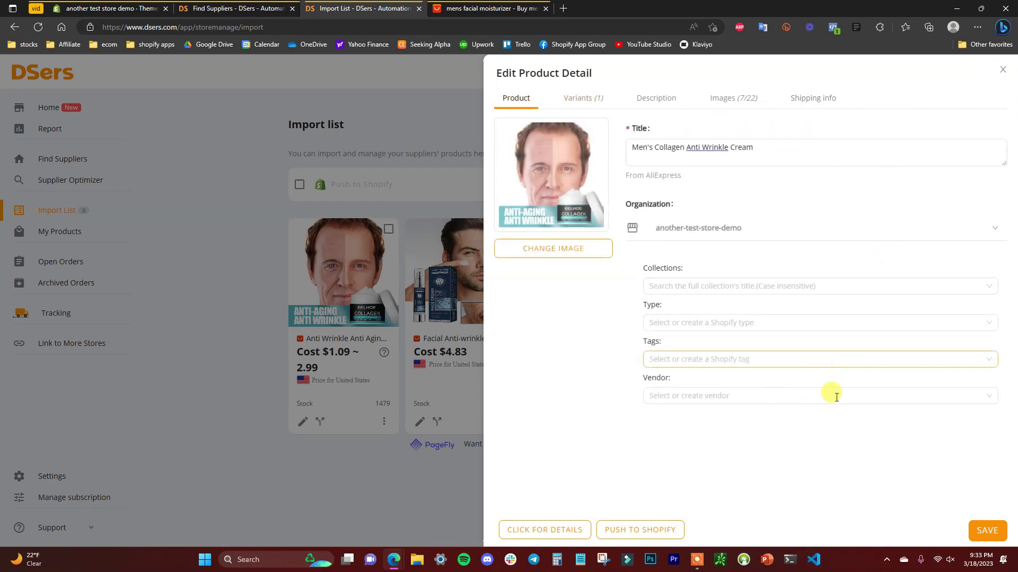
click(987, 532)
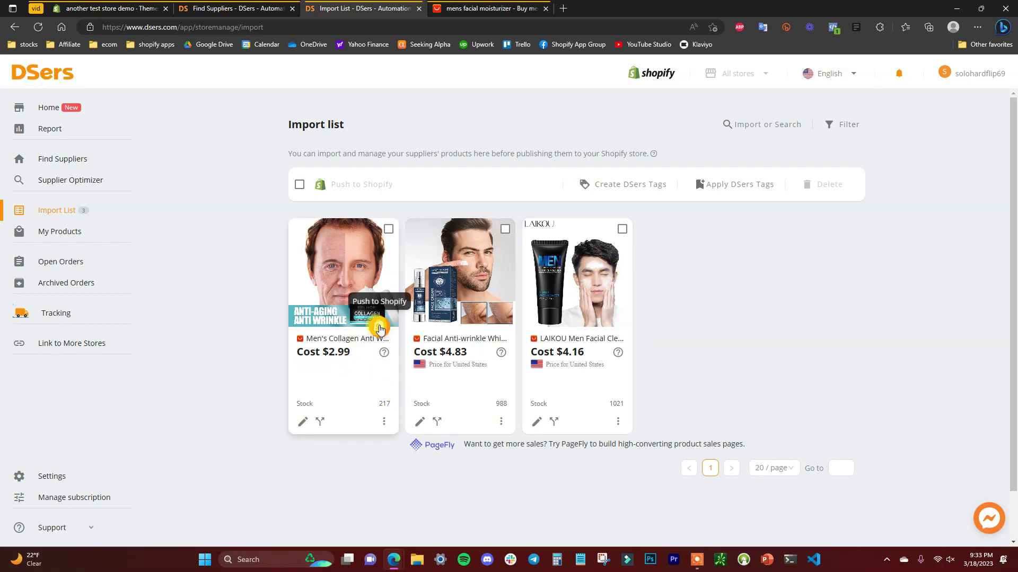
- Push the men's collagen cream to another-test-store-demo, with continued selling when out of stock and publishing to the Online Store enabled
click(389, 230)
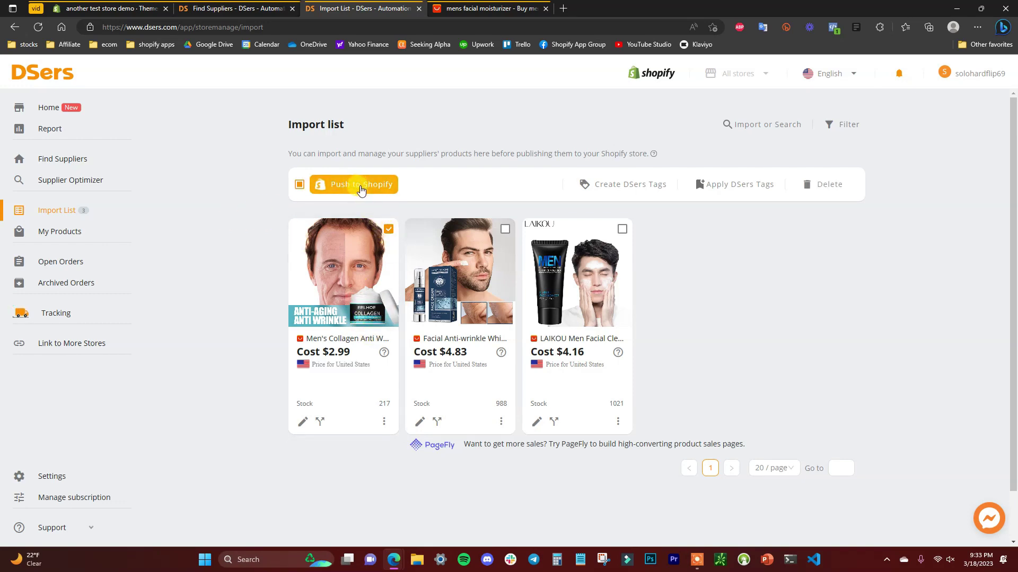
click(360, 190)
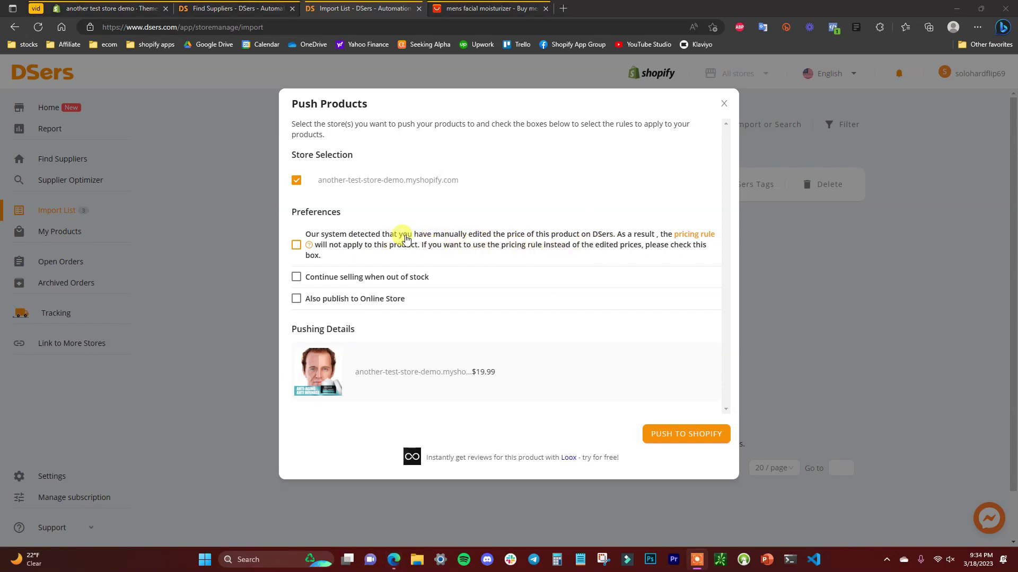
click(295, 277)
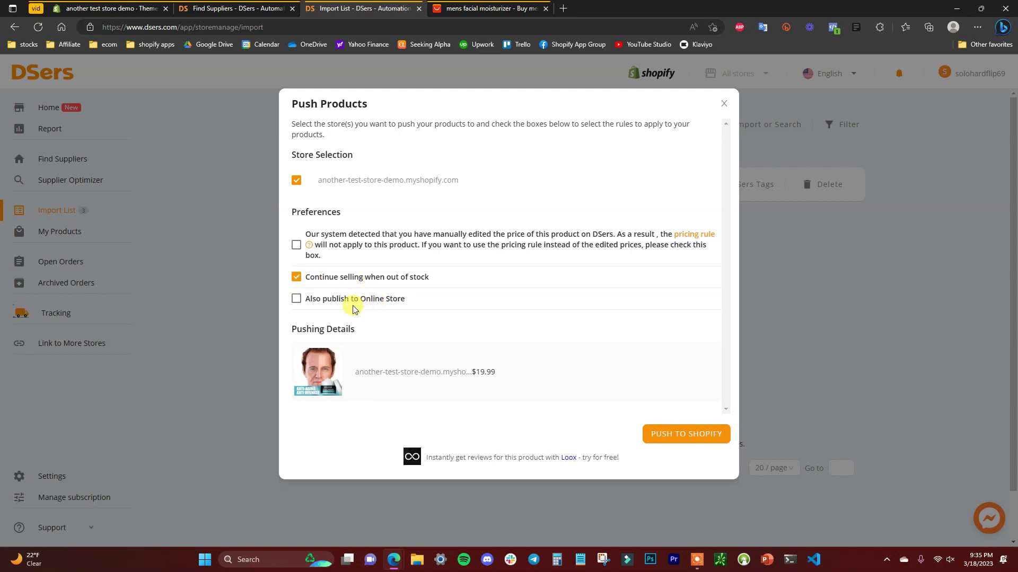
click(297, 300)
click(696, 437)
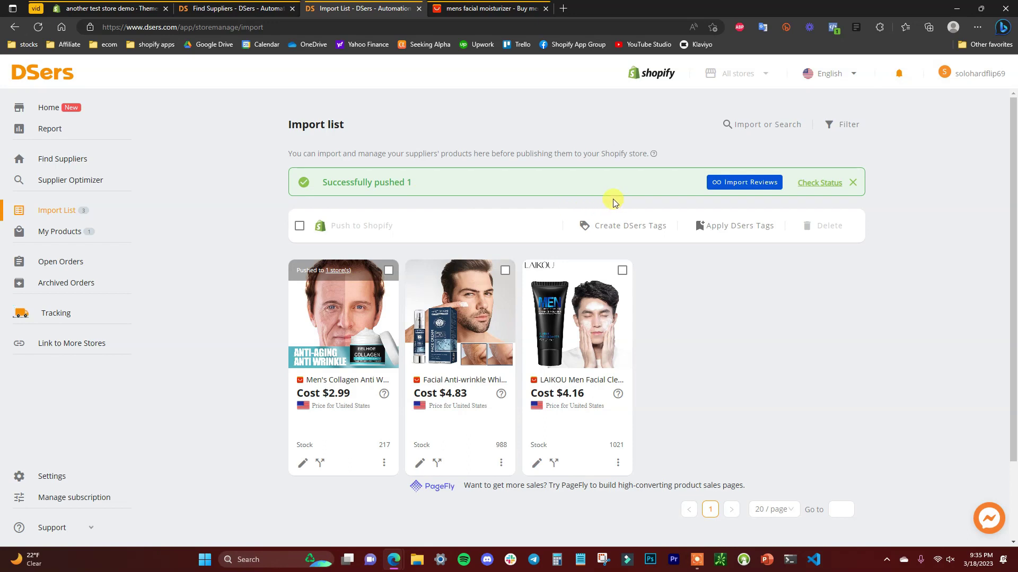
- Check the pushed product in DSers' My Products, and open Men's Collagen Anti Wrinkle Cream in the Shopify admin
click(69, 232)
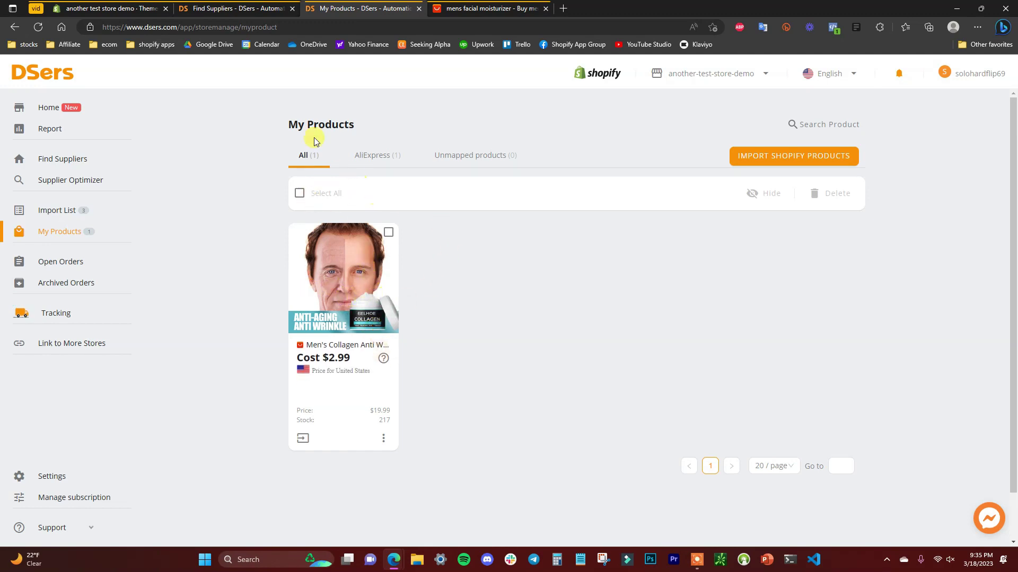
click(104, 6)
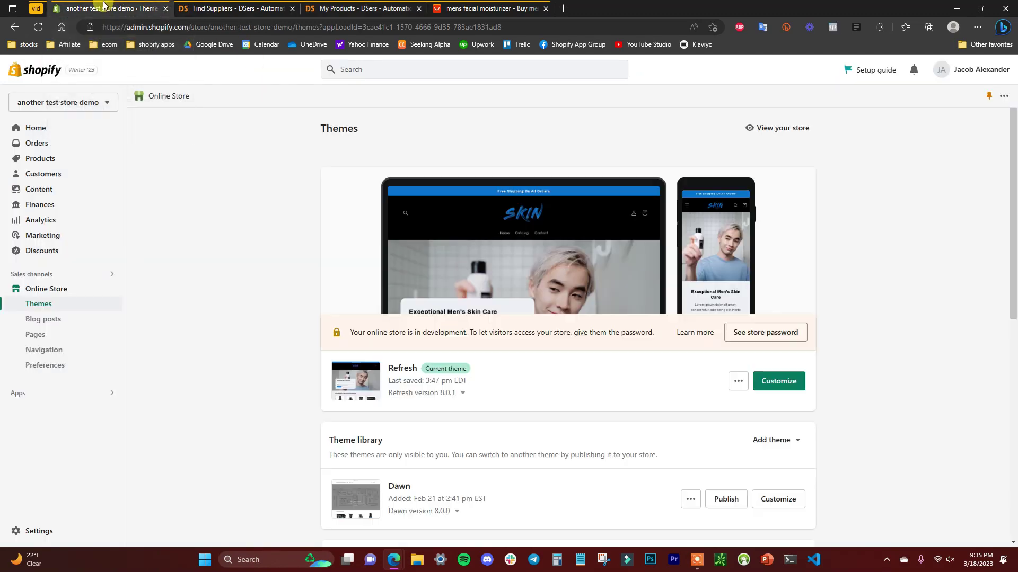
click(53, 159)
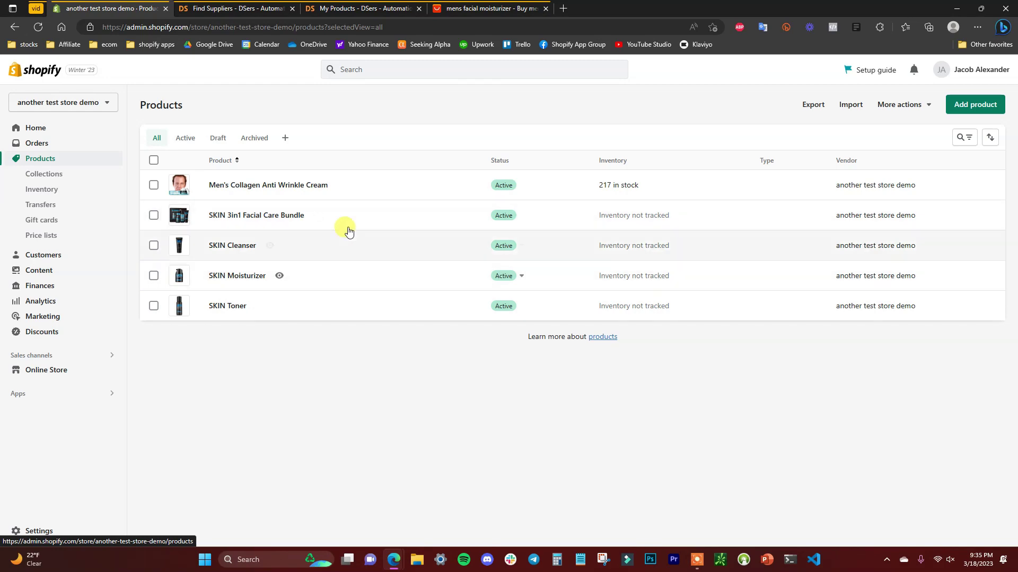
click(293, 193)
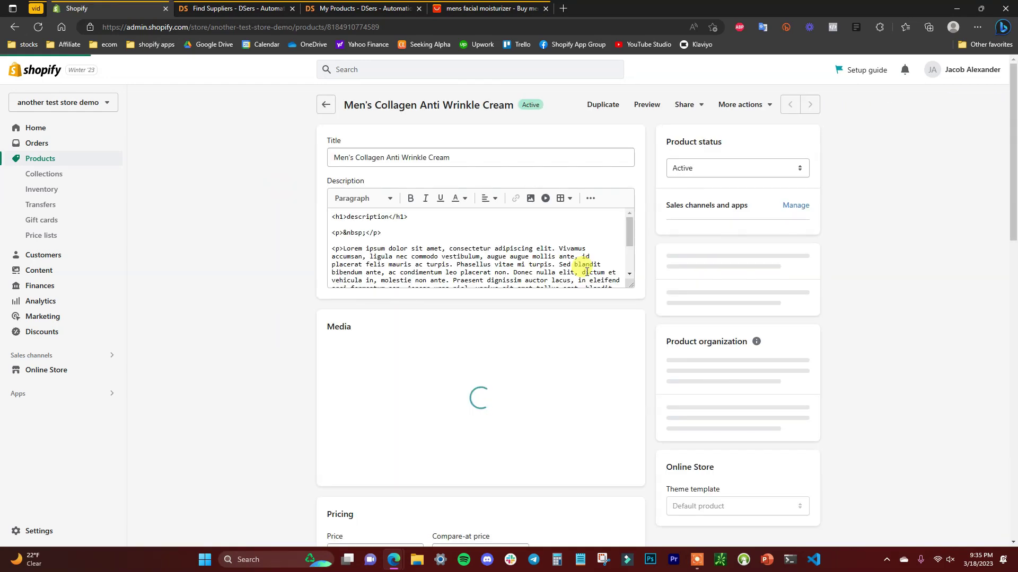
- Review the pushed product's title, description, media, pricing and inventory details in Shopify
scroll(742, 298, down, 5)
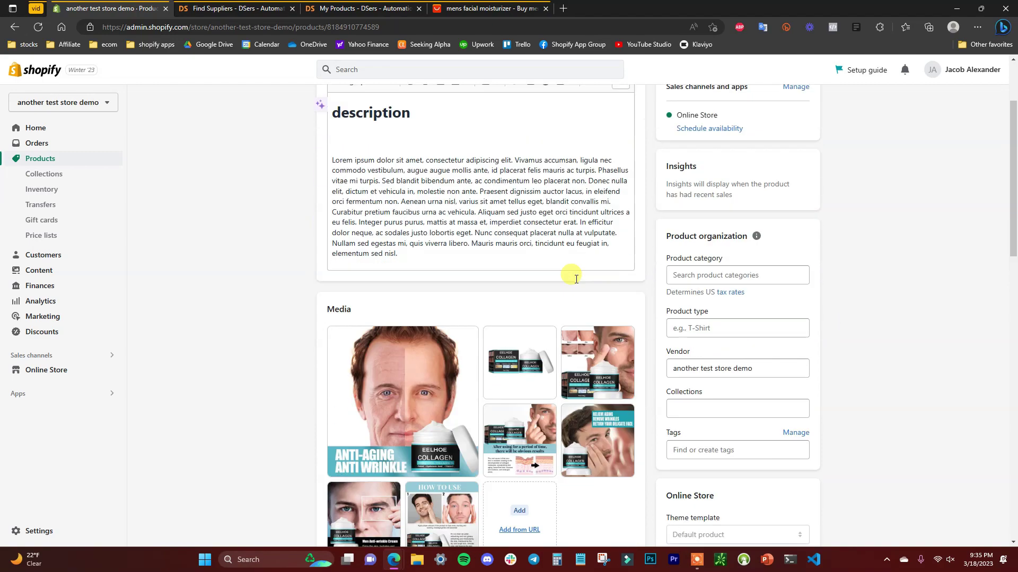
scroll(870, 310, up, 6)
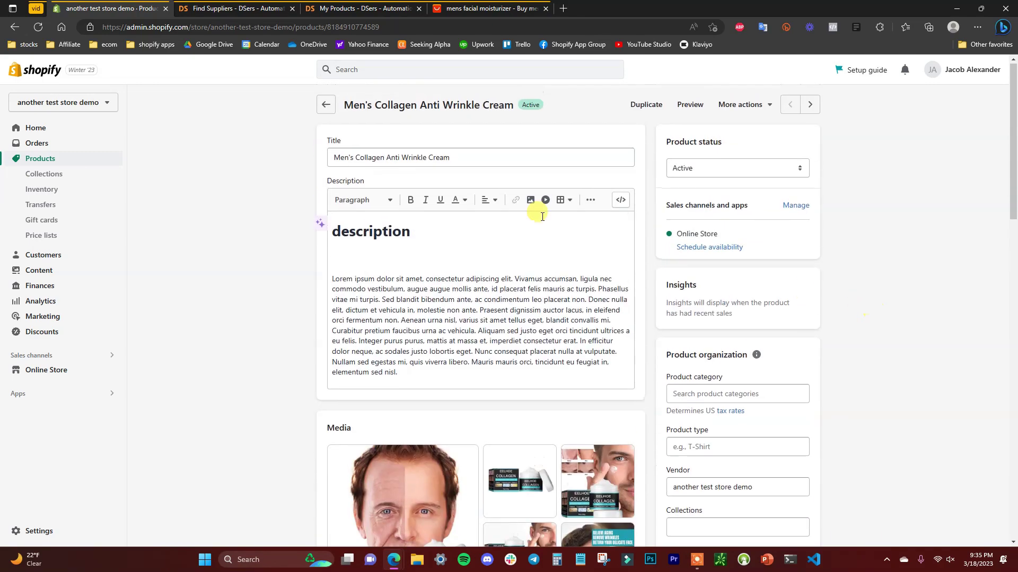
scroll(552, 291, down, 9)
scroll(652, 318, down, 4)
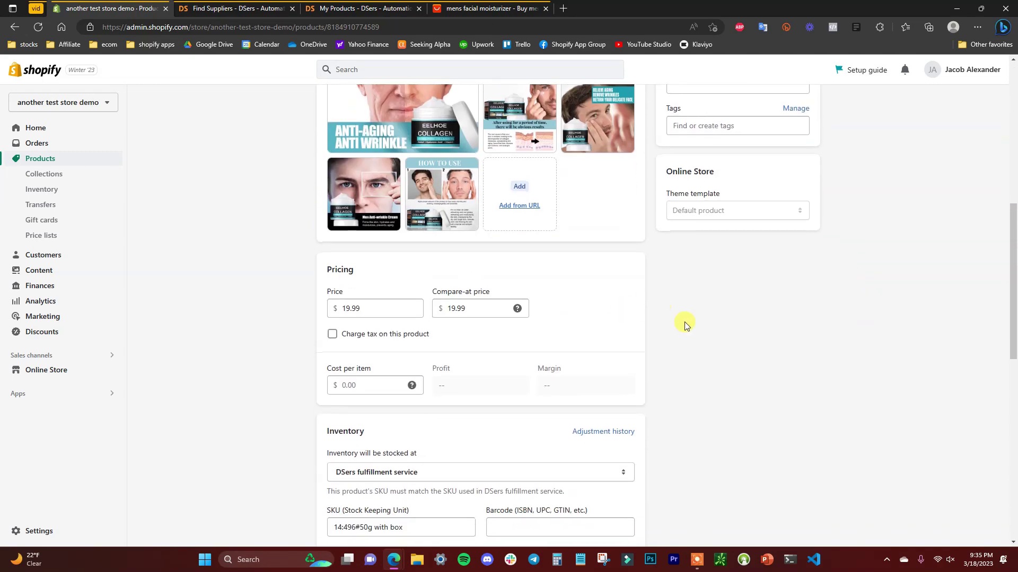
scroll(691, 317, up, 4)
scroll(690, 318, down, 5)
scroll(690, 318, down, 2)
scroll(690, 318, up, 8)
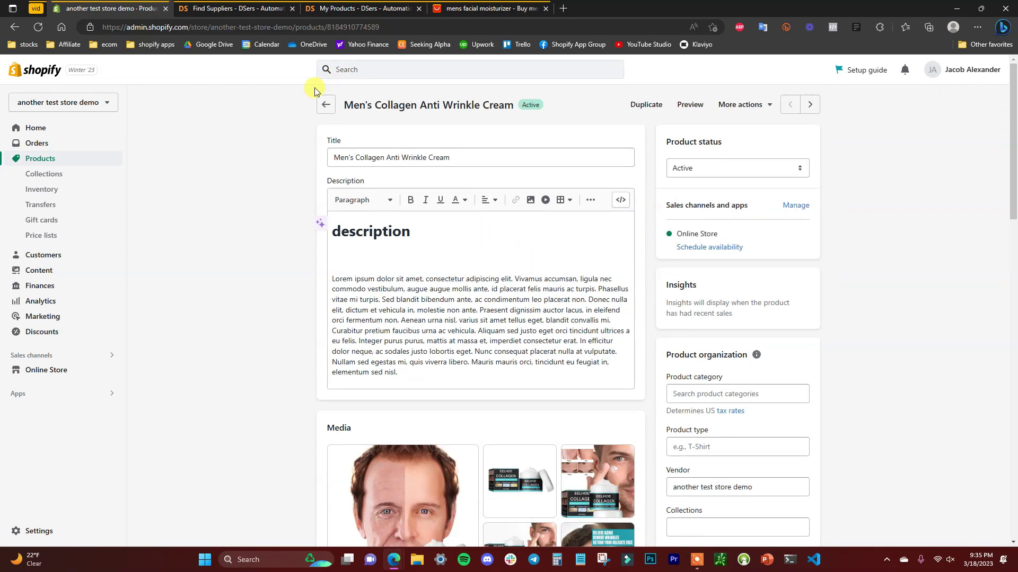
- Compare Shopify's product list with My Products in DSers, and return to the DSers import list
click(324, 104)
click(338, 8)
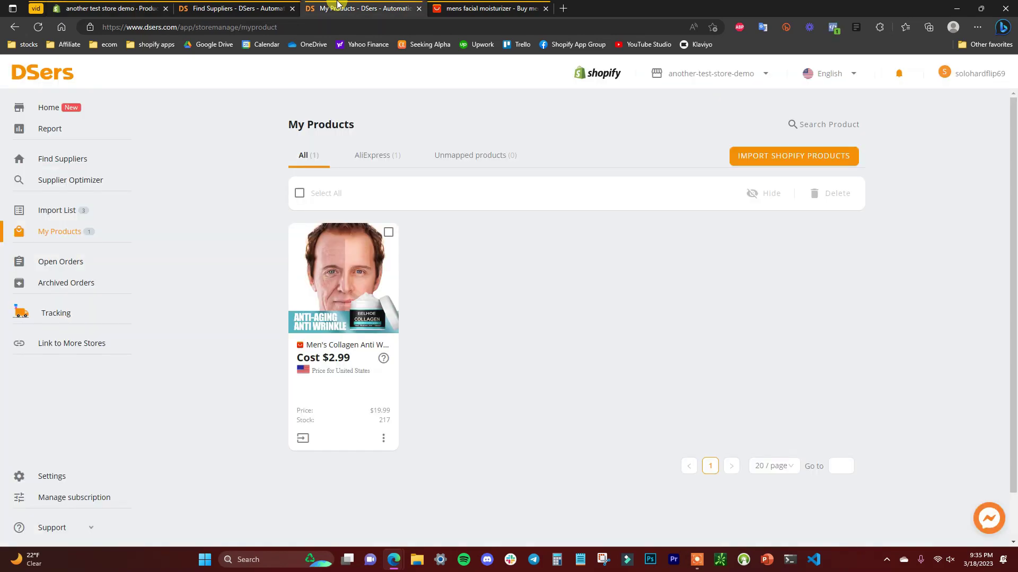
click(153, 7)
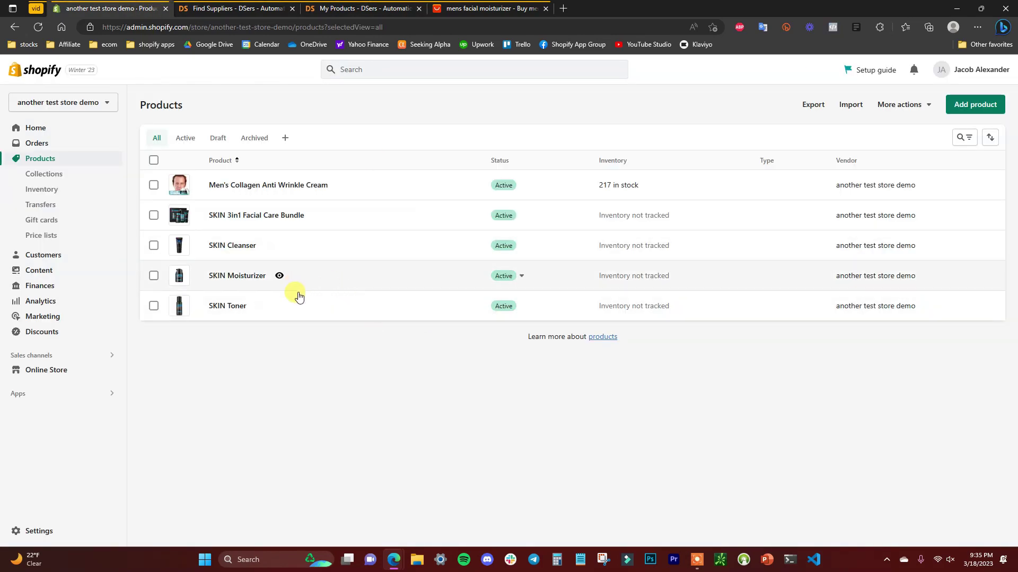
click(327, 12)
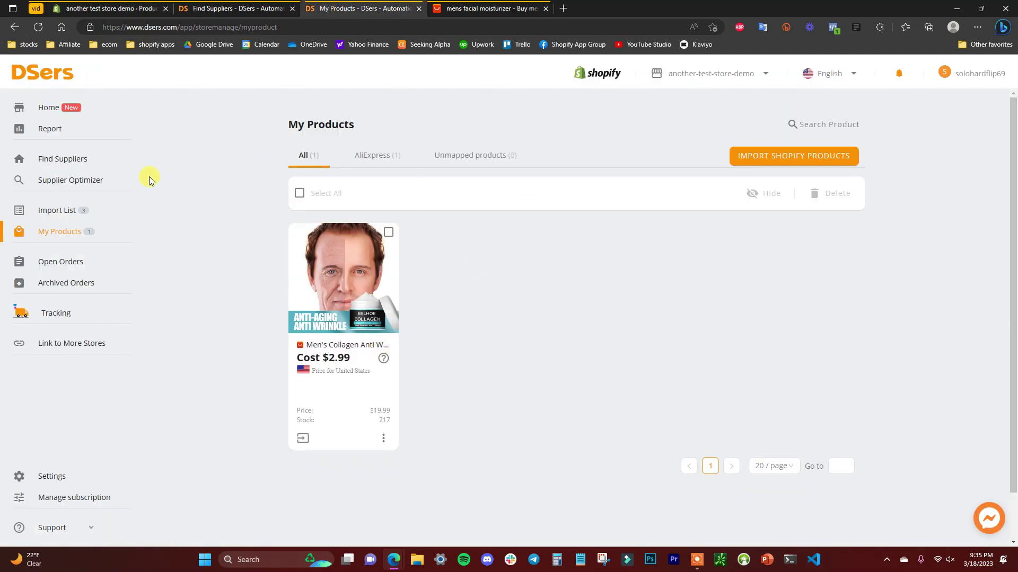
click(53, 210)
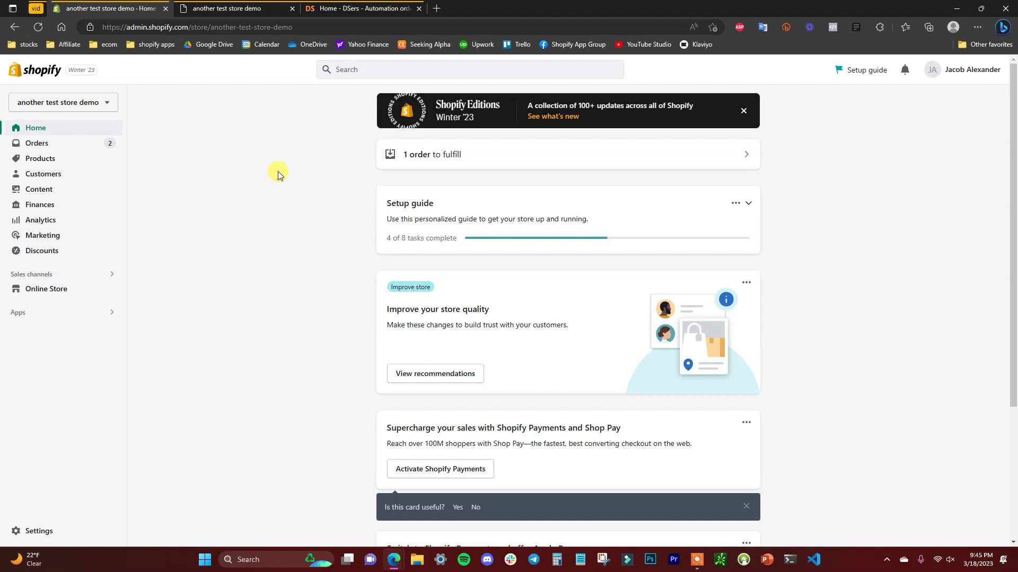
- Open the newest paid, unfulfilled order in Shopify and match it with the order awaiting placement in DSers
click(73, 148)
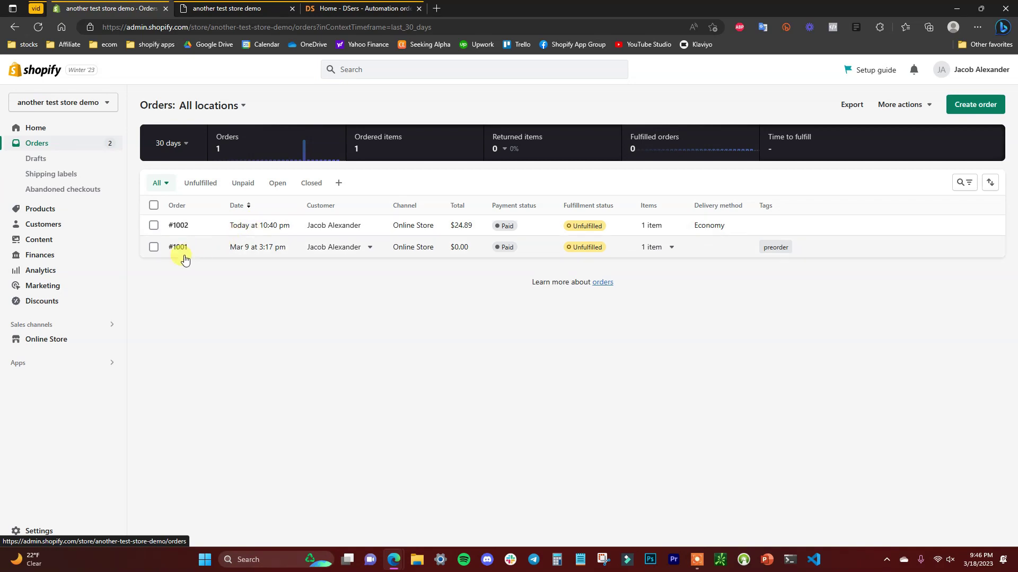
click(210, 235)
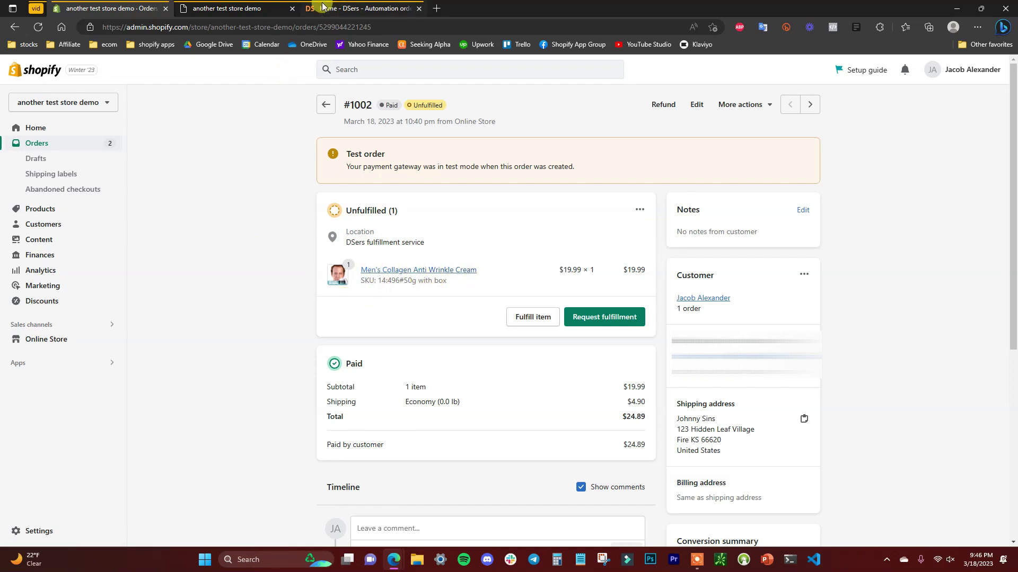
click(351, 8)
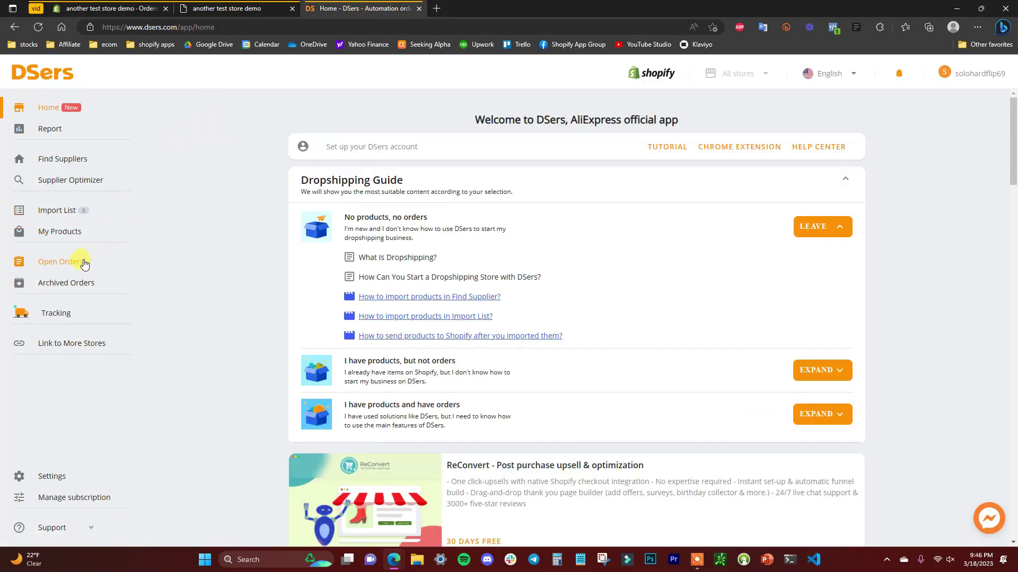
click(68, 261)
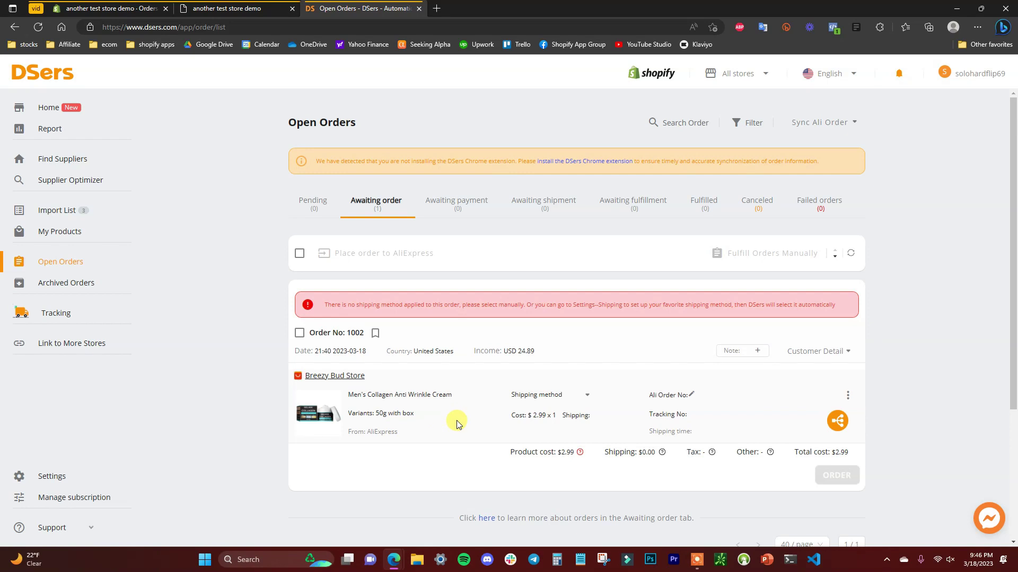
click(353, 334)
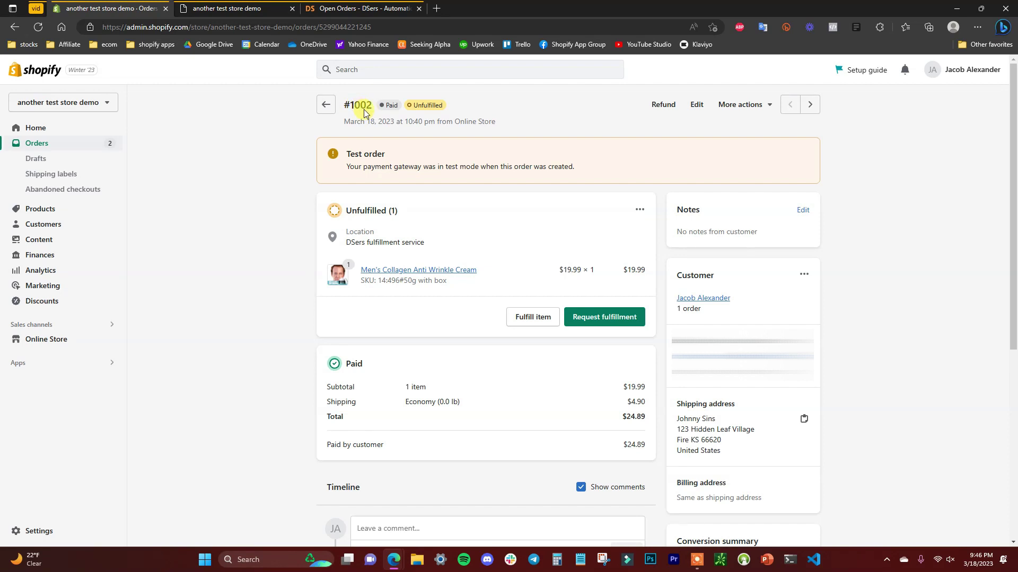
drag(361, 8, 256, 8)
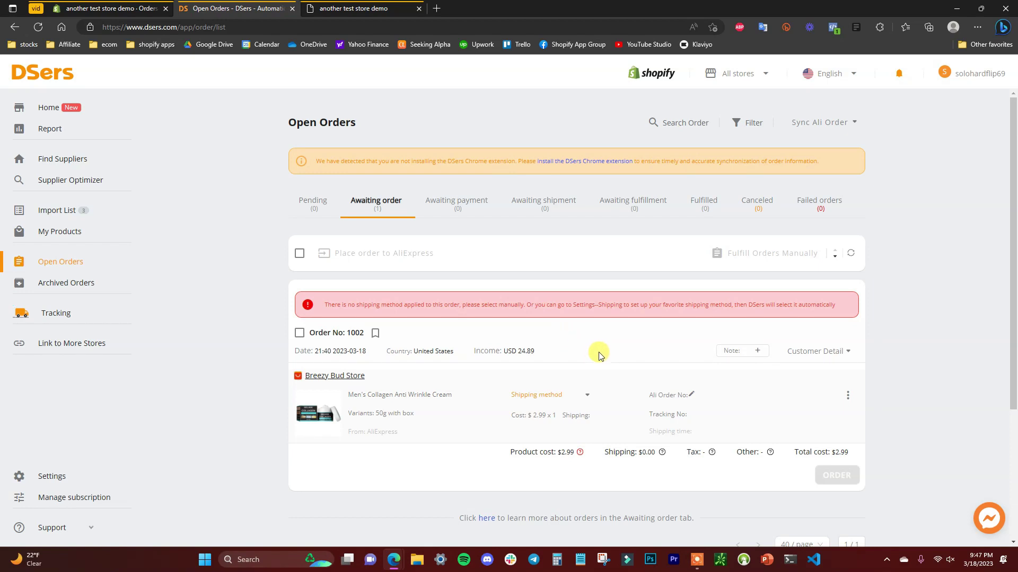
- Compare the shipping methods for the Men's Collagen Anti Wrinkle Cream order and apply SHUNYOU_STANDARD_SG
click(587, 399)
scroll(737, 469, down, 1)
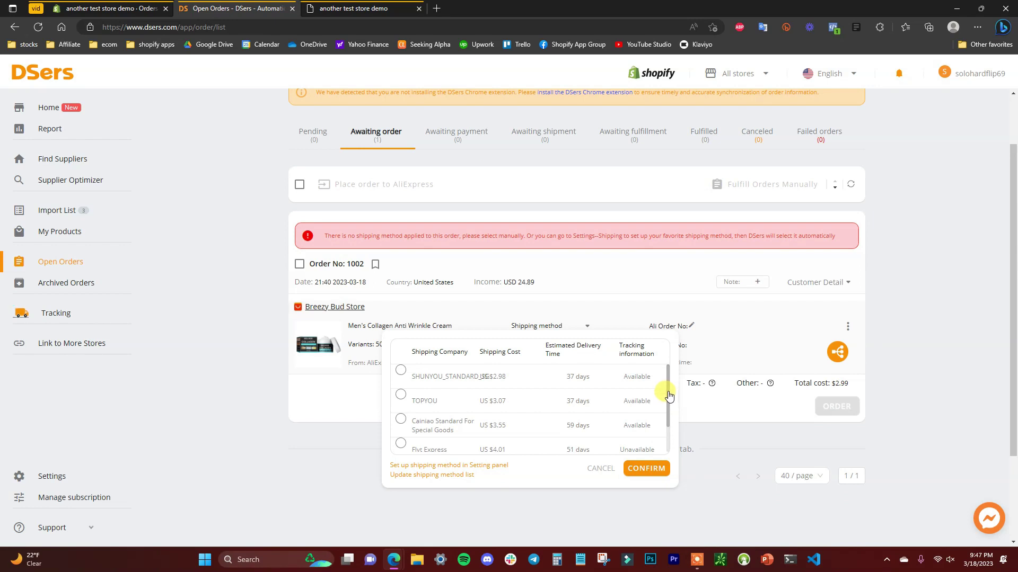
drag(668, 397, 672, 424)
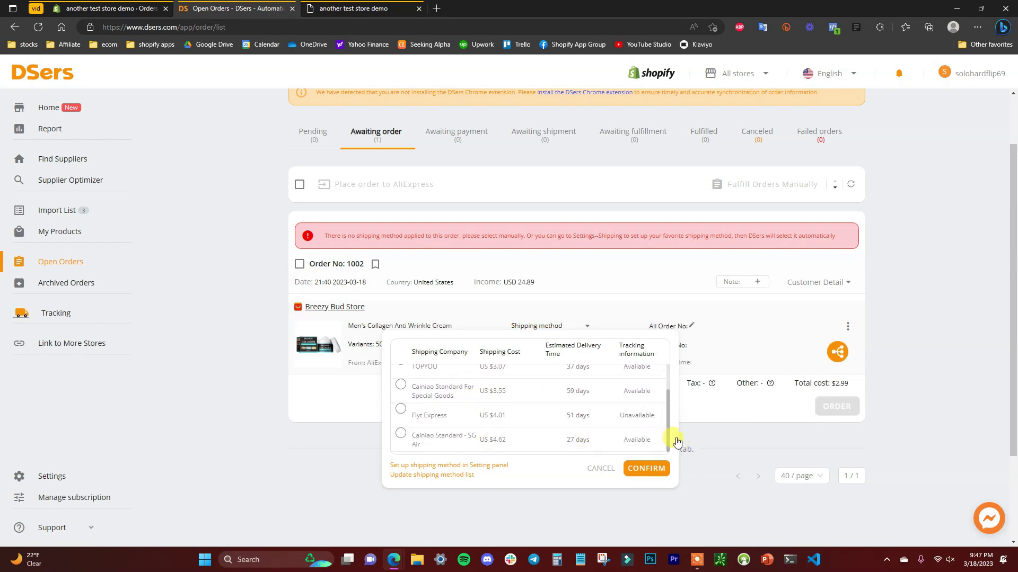
drag(667, 432, 669, 387)
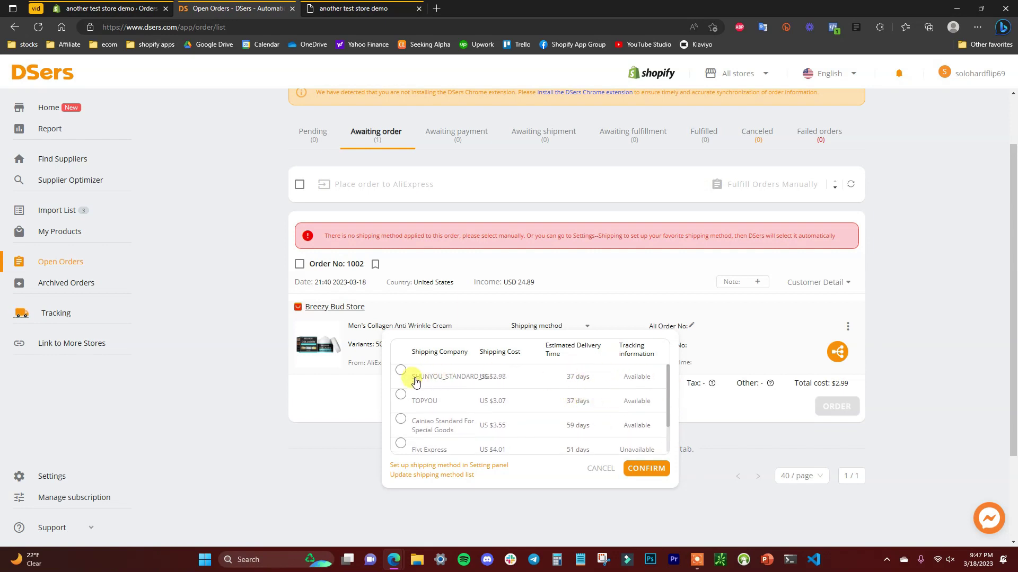
click(400, 370)
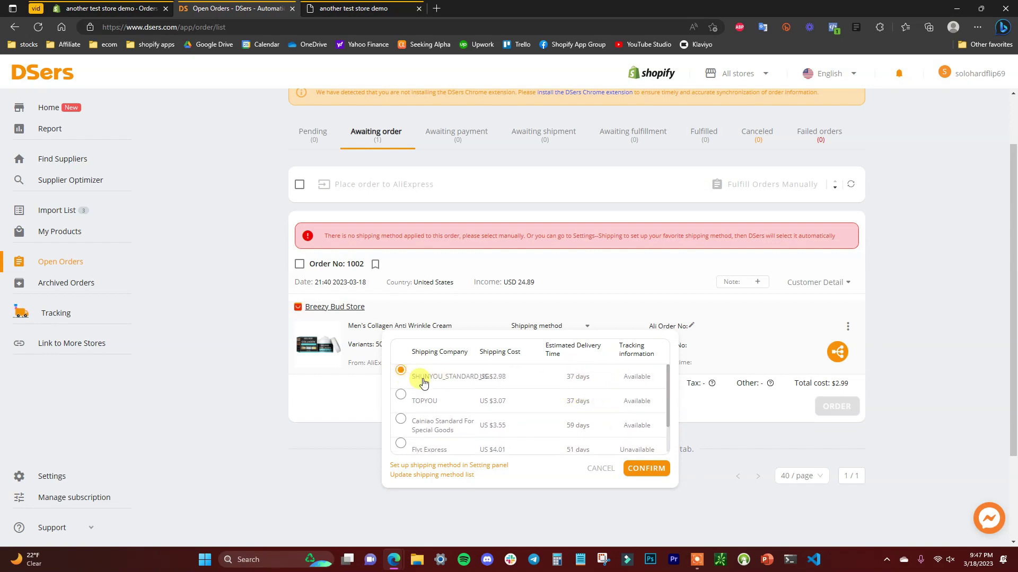
click(656, 471)
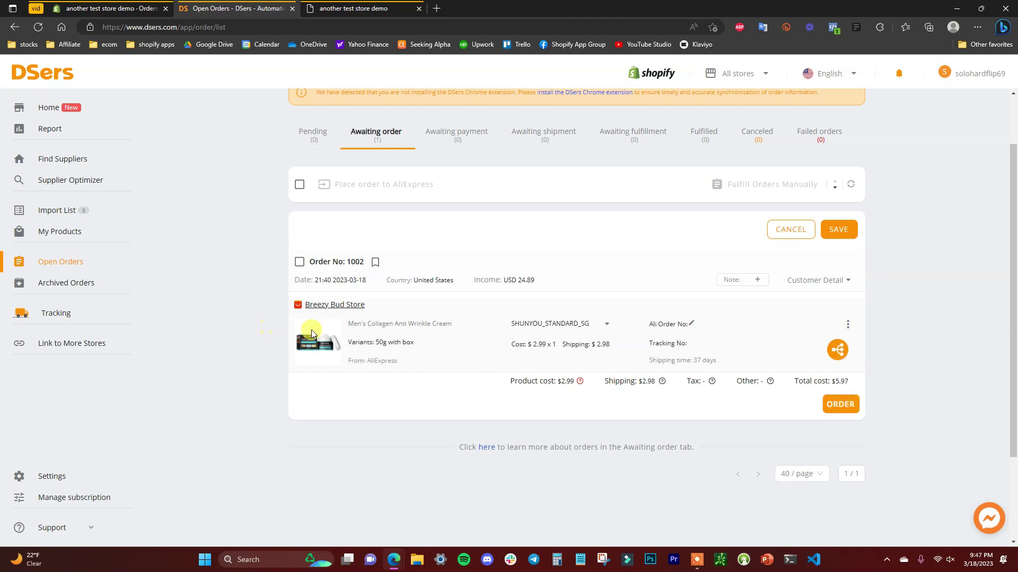
- Save the order's shipping choice, select the order, and place it to AliExpress via API
click(300, 262)
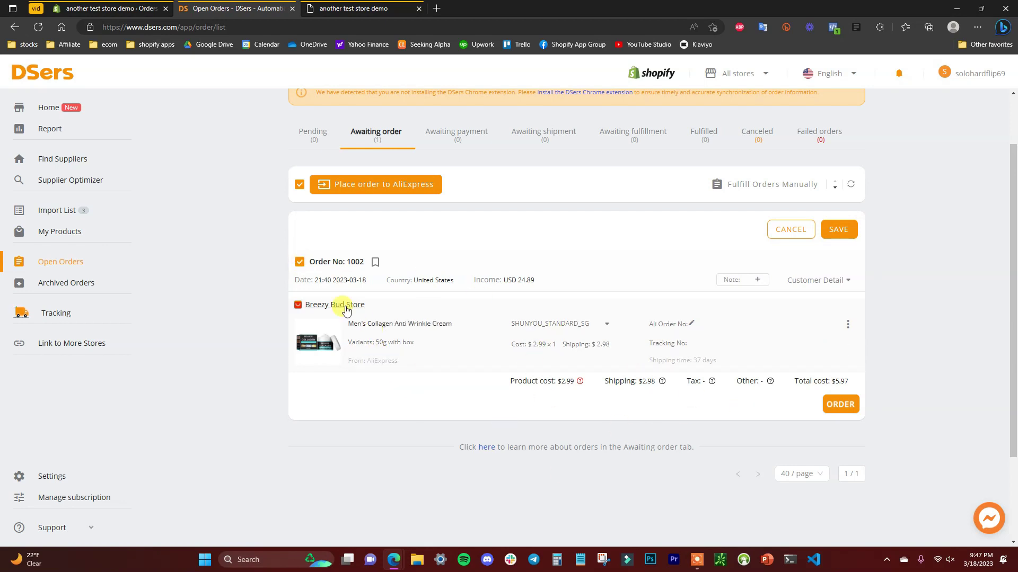
click(300, 264)
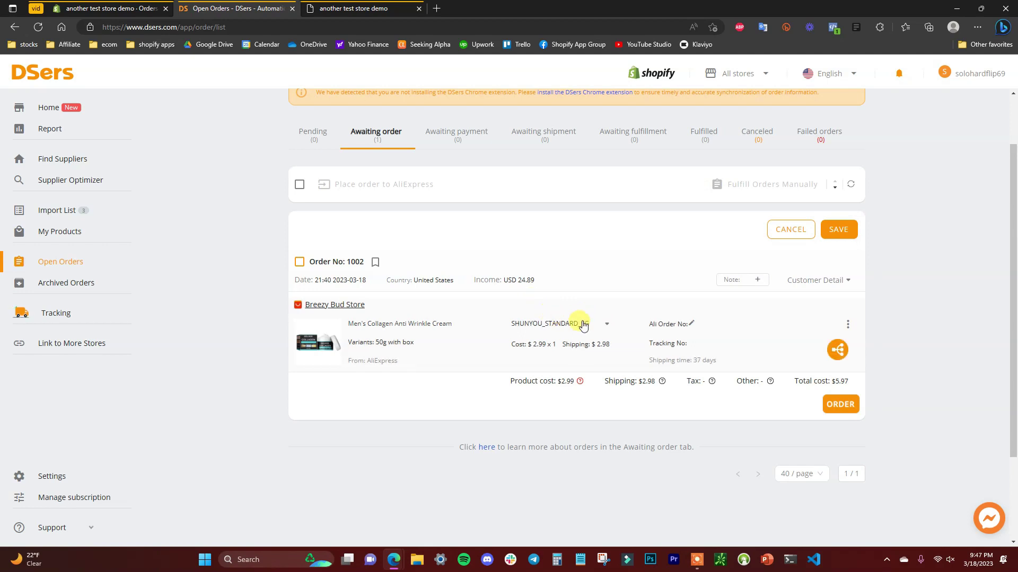
mouse_move(416, 185)
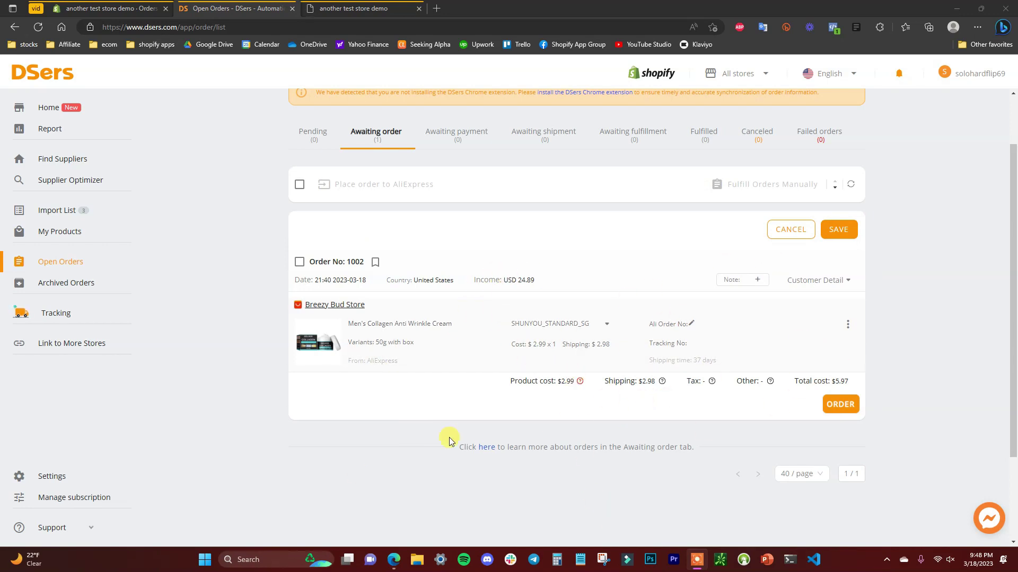
click(299, 185)
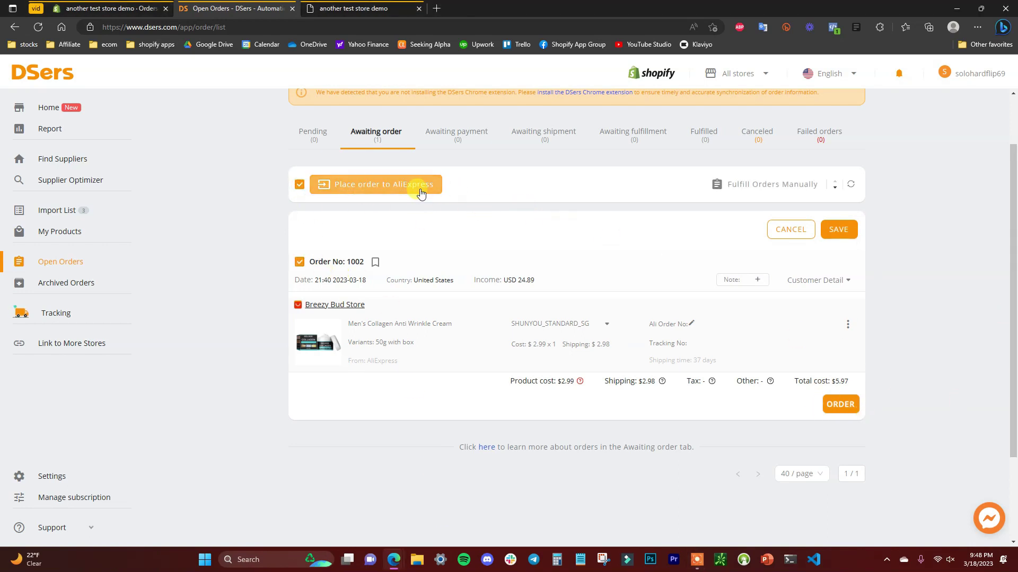
click(838, 230)
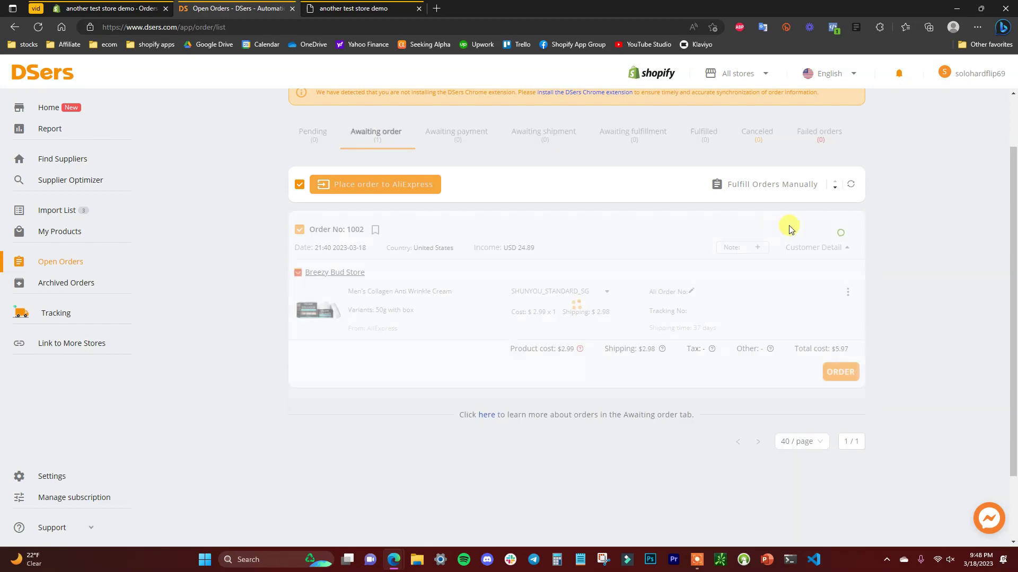
click(434, 190)
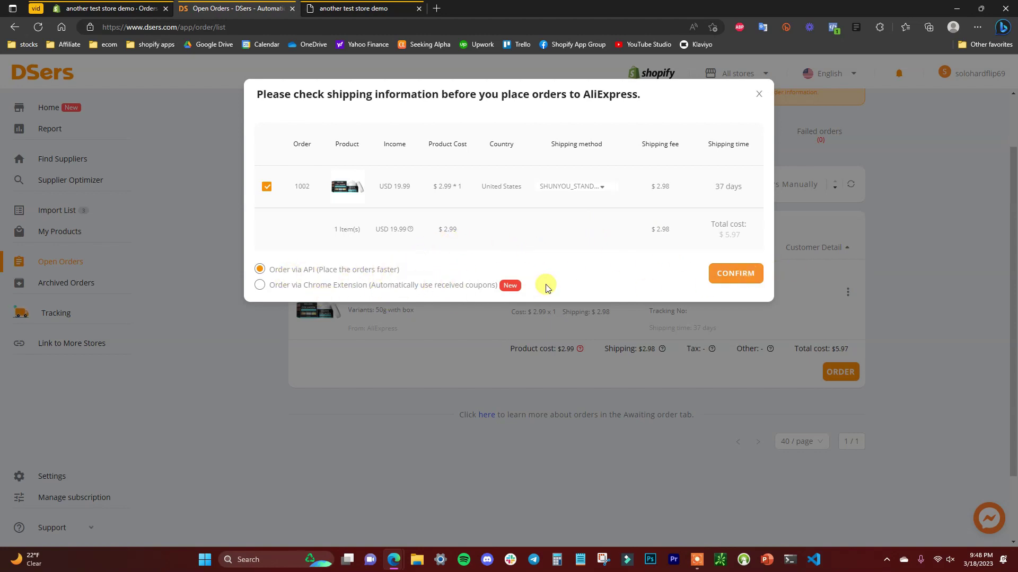
click(741, 275)
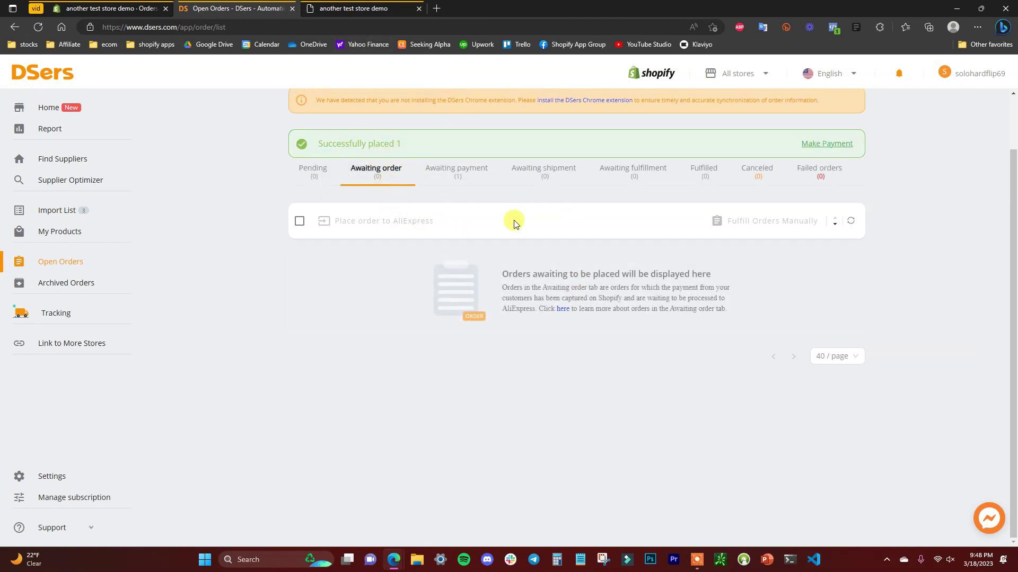
- Select the placed order among those awaiting payment and open its payment on AliExpress
click(460, 178)
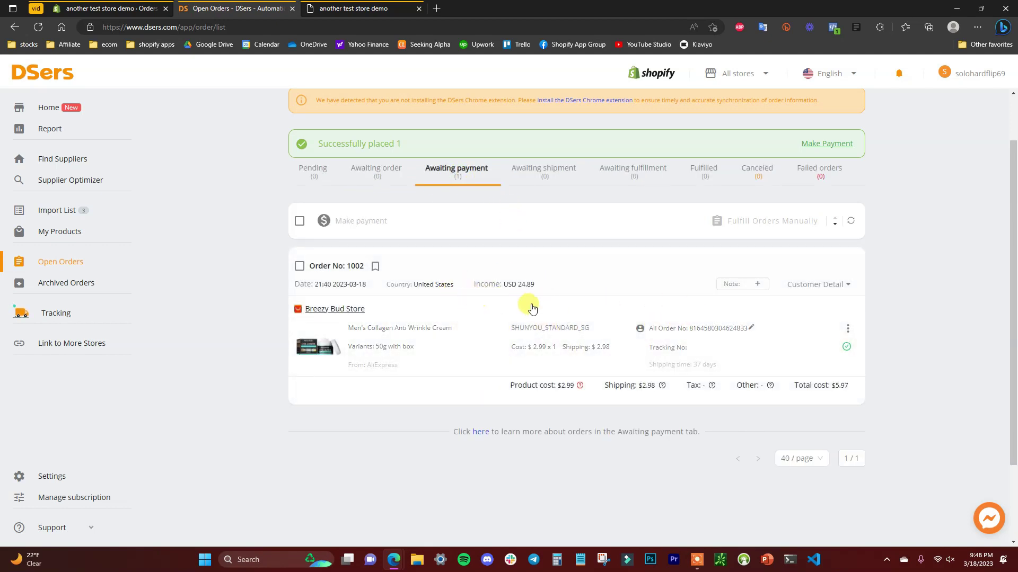
click(300, 268)
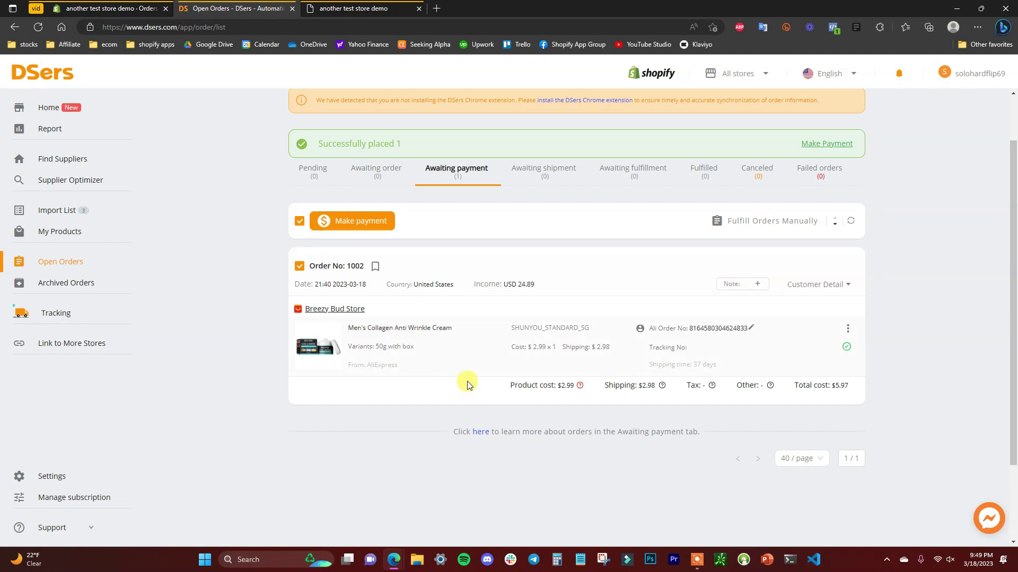
click(374, 228)
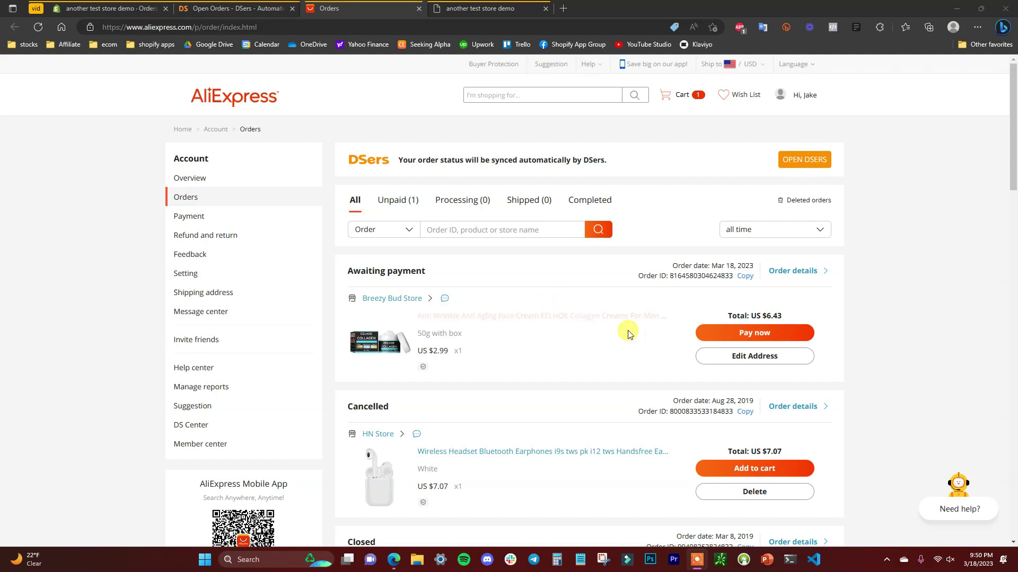
- Return to DSers and look through the awaiting shipment, awaiting fulfillment and fulfilled orders
click(259, 9)
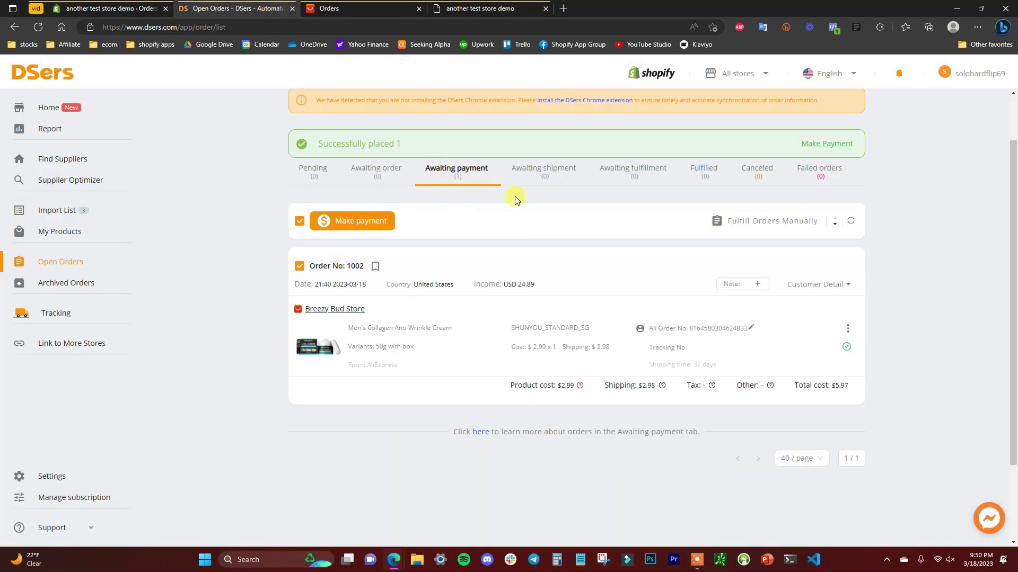
click(547, 176)
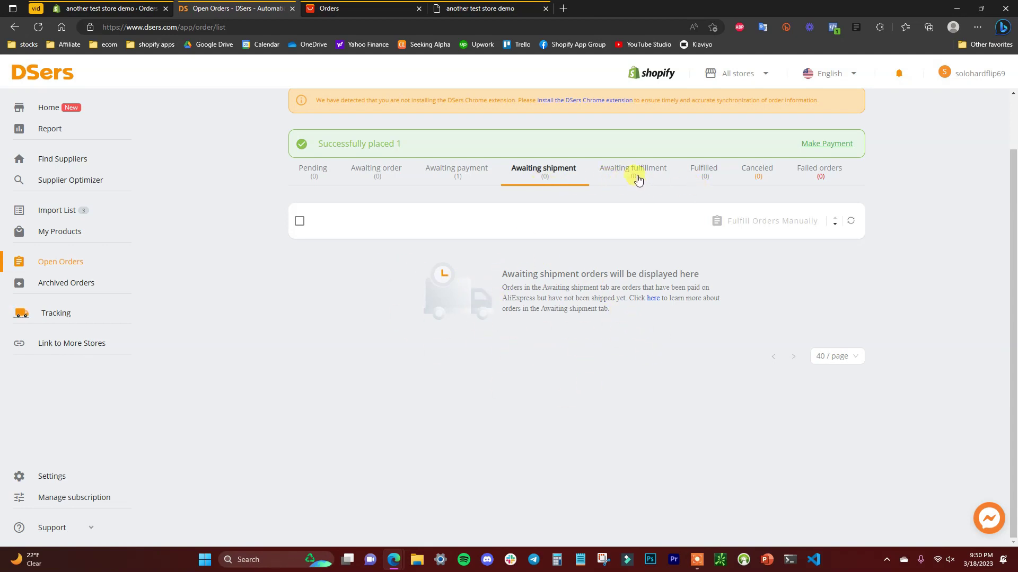
click(636, 178)
click(705, 180)
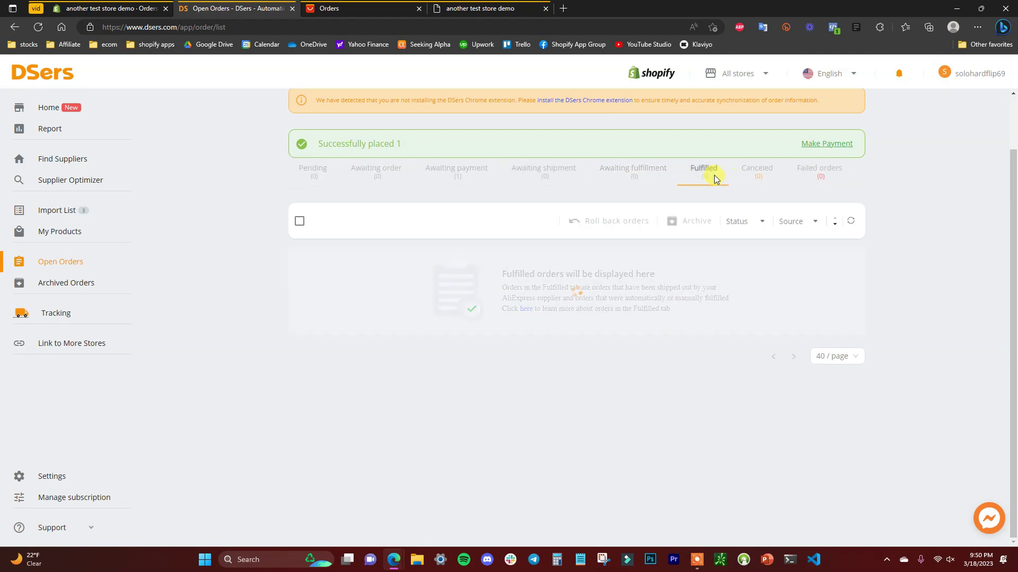